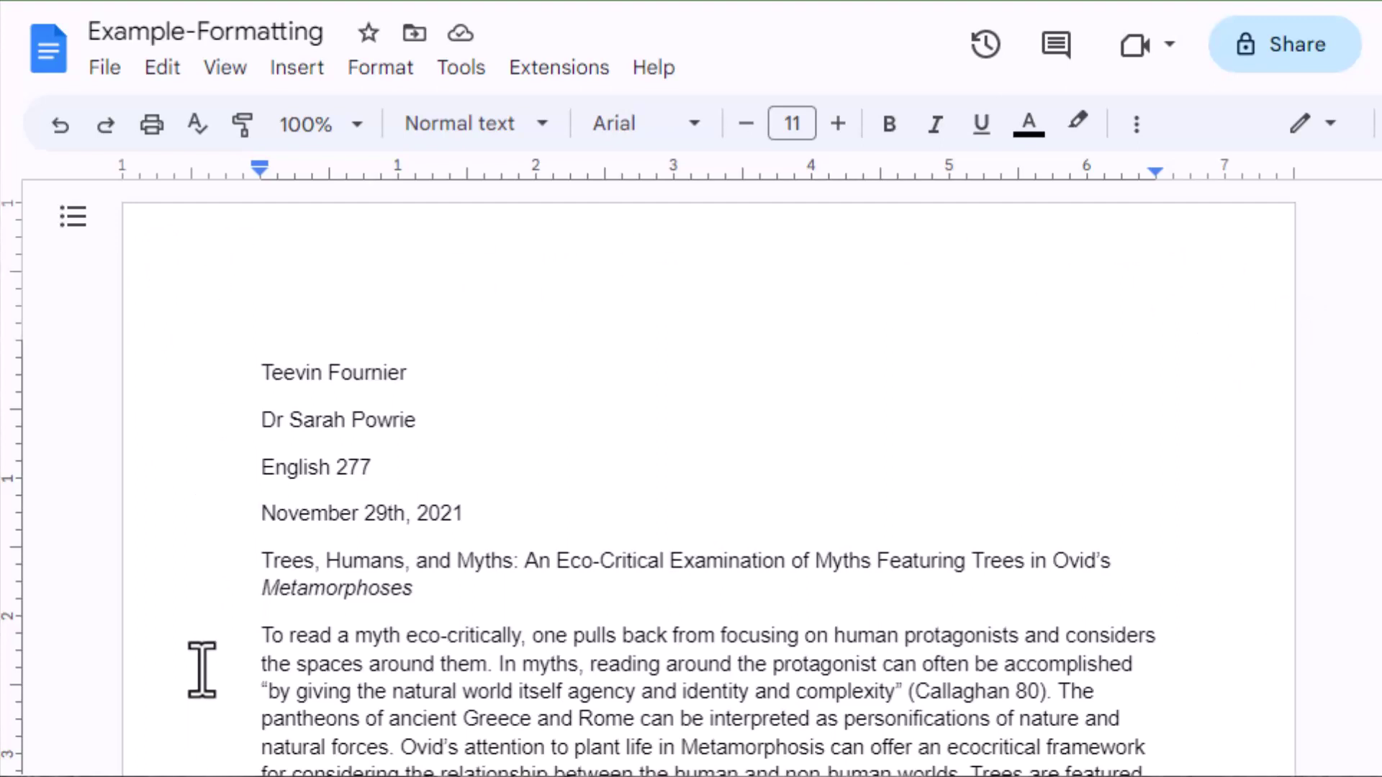
Step: Review the whole document's page setup and accept portrait Letter paper with 1-inch margins on all sides
click(105, 69)
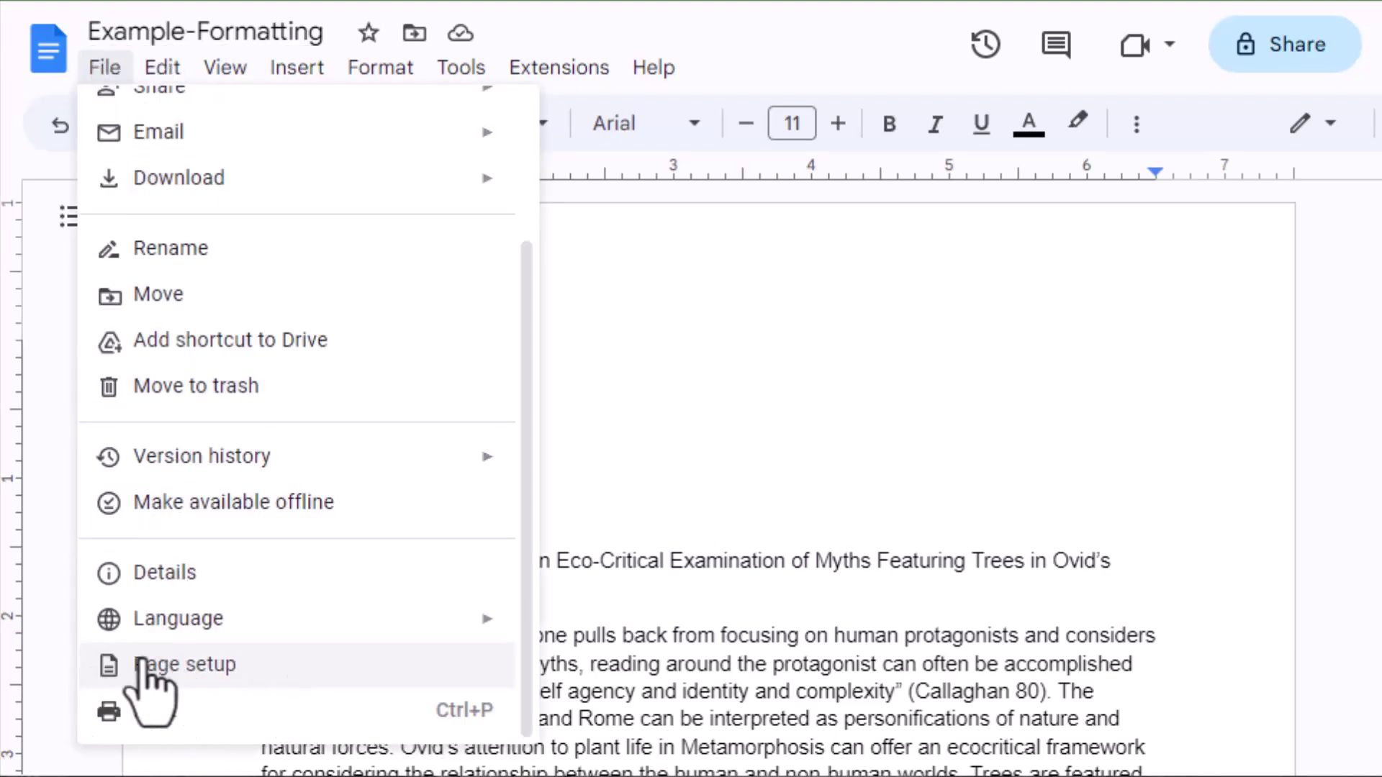
click(183, 673)
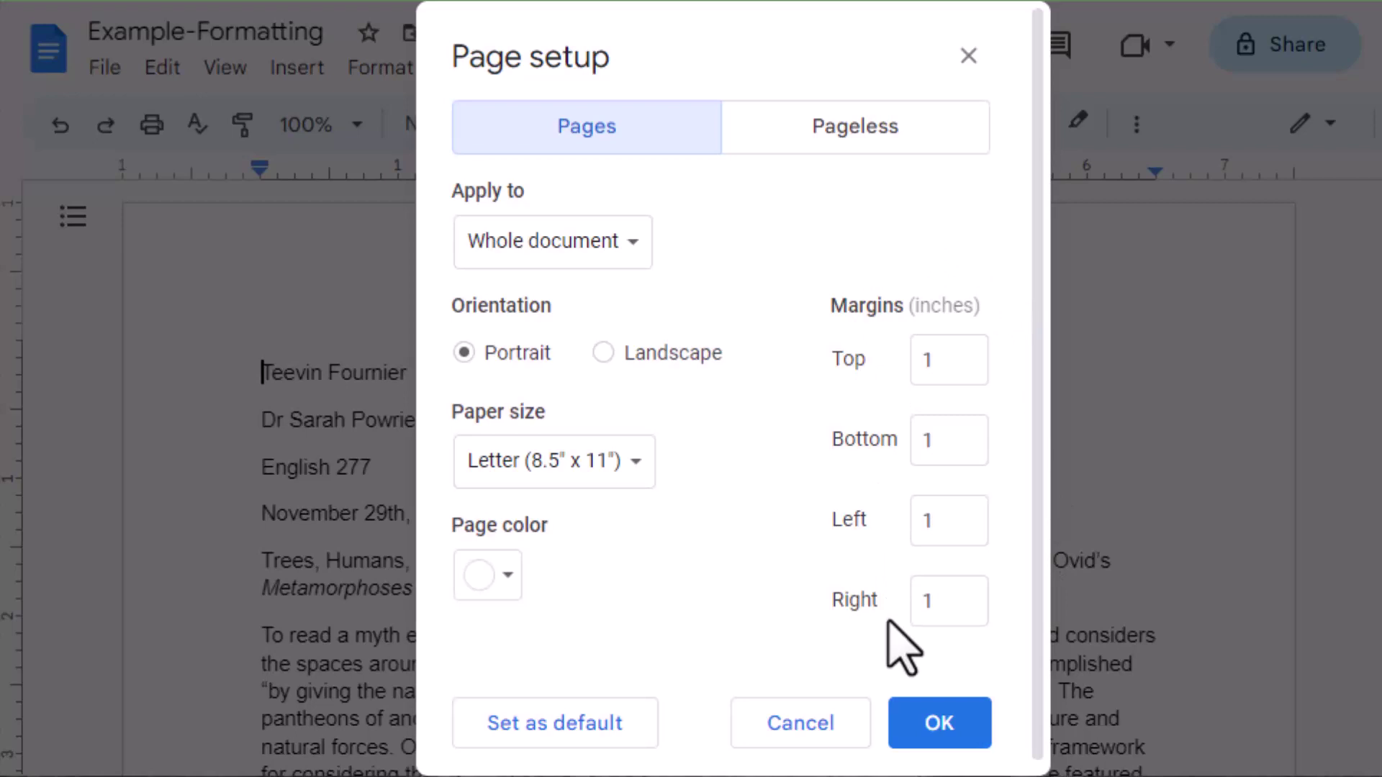
click(940, 720)
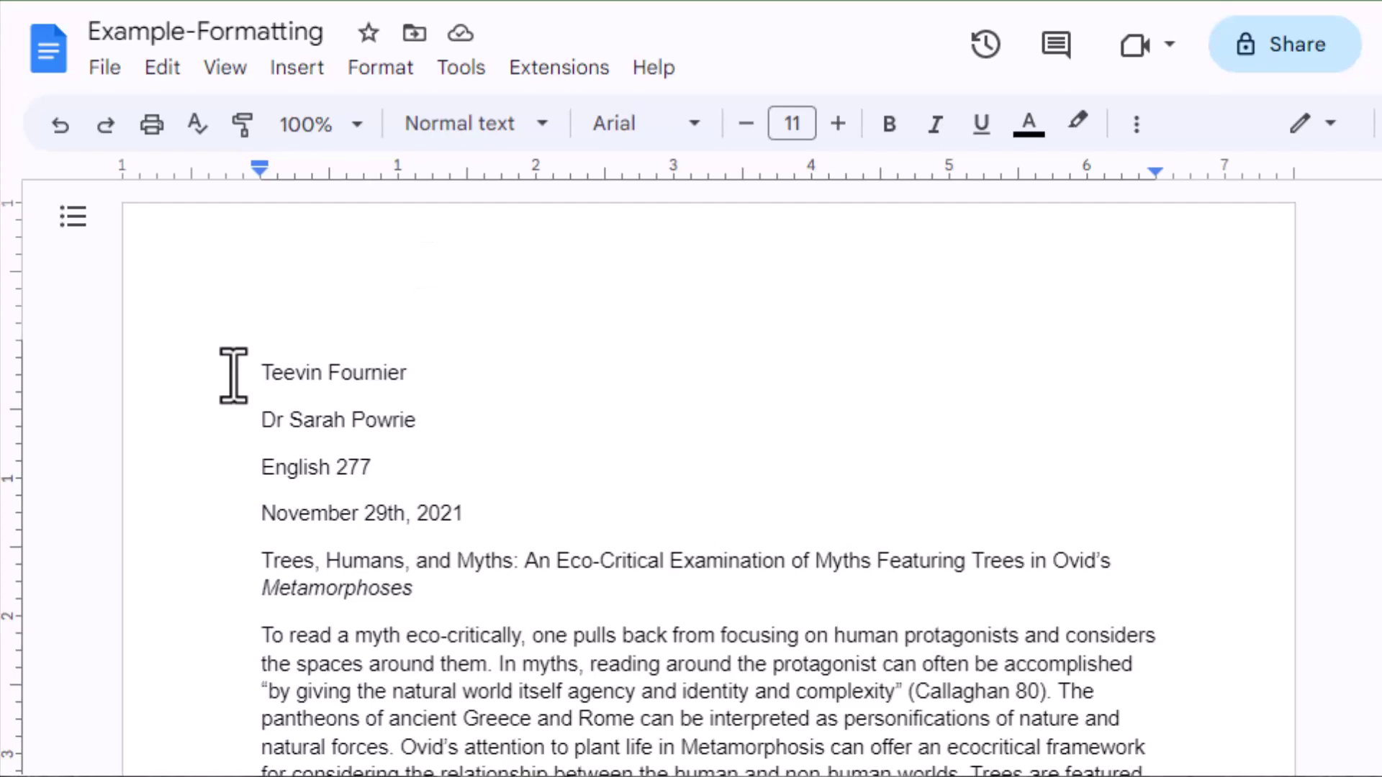
Step: Select the essay text from its first line down through the following pages
drag(262, 373, 1191, 756)
scroll(336, 588, down, 9)
scroll(468, 588, down, 6)
scroll(466, 588, down, 20)
scroll(655, 450, down, 10)
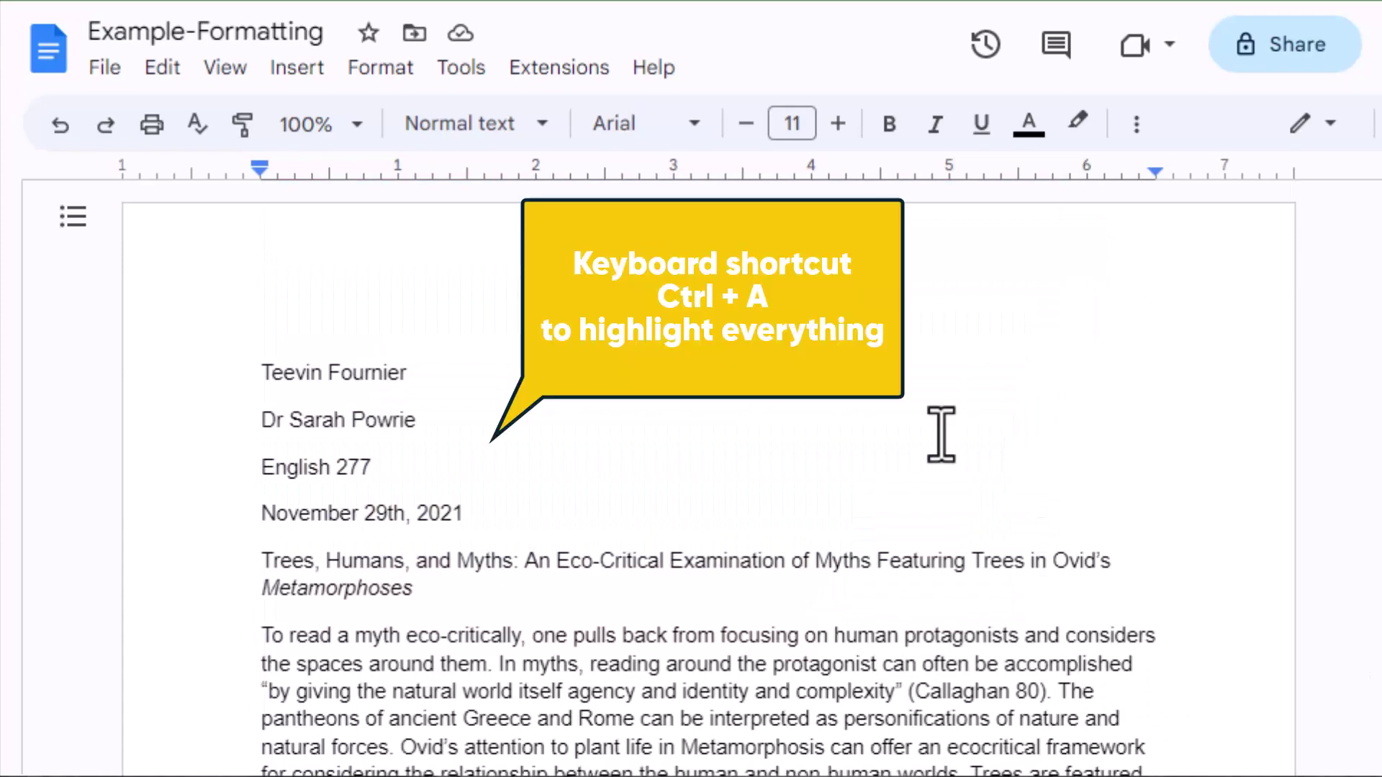
Step: Select the entire document and remove the space before and after every paragraph
key(ctrl+a)
scroll(941, 434, down, 15)
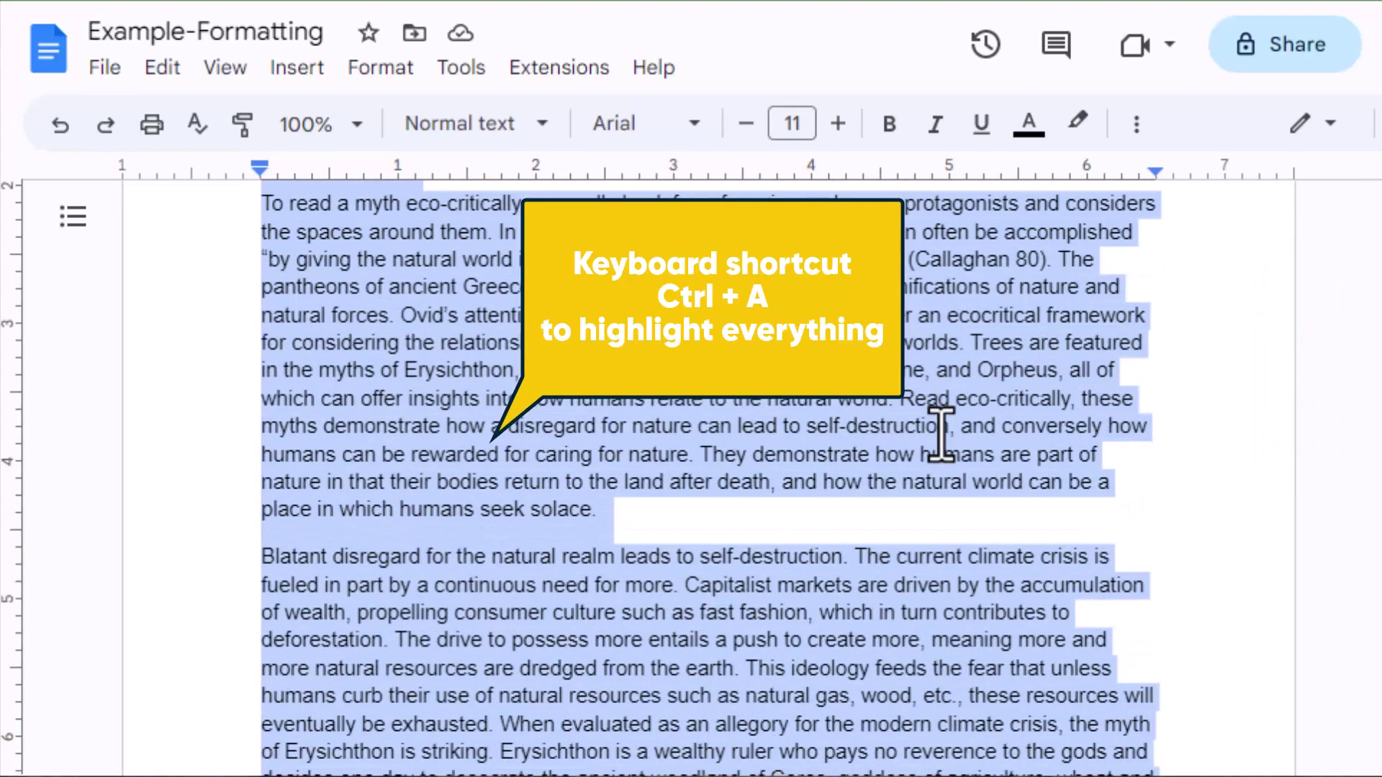
scroll(940, 434, down, 20)
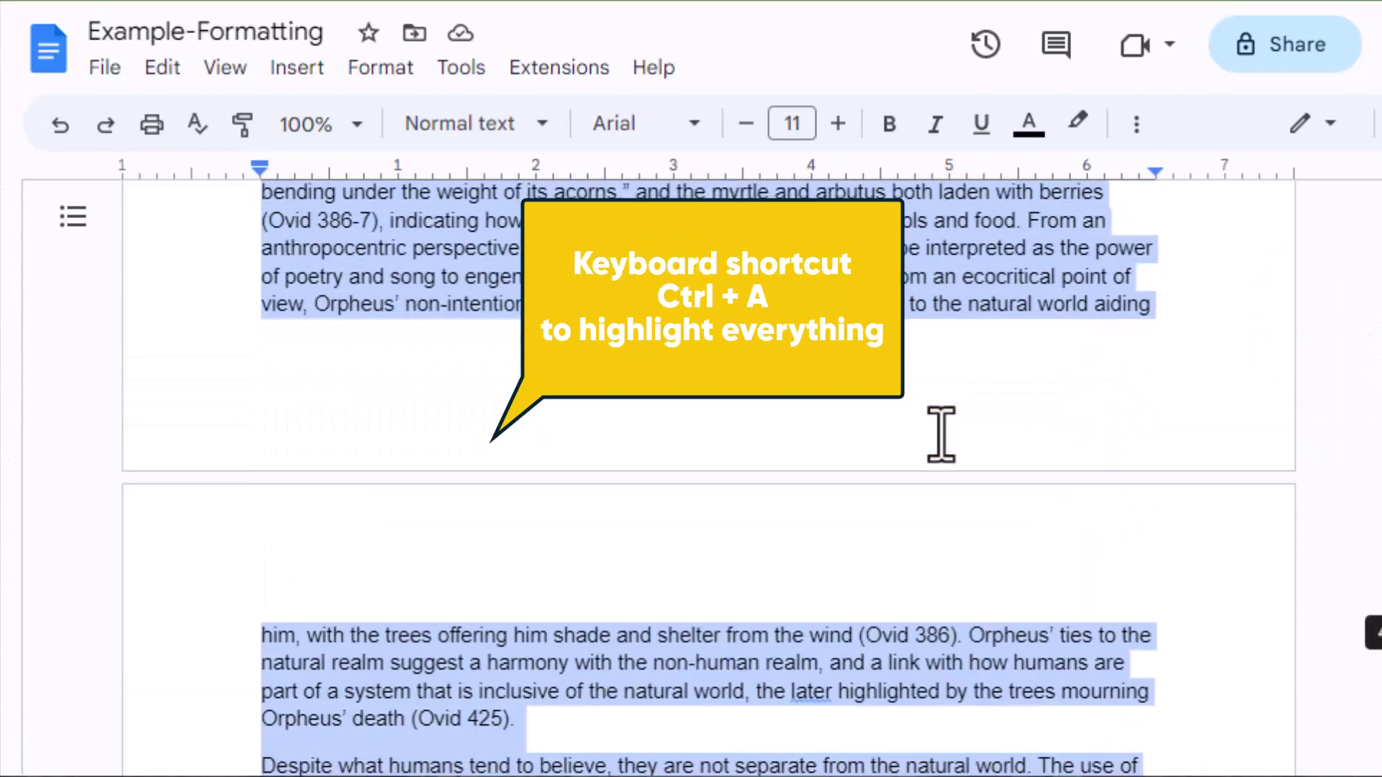
scroll(941, 434, up, 20)
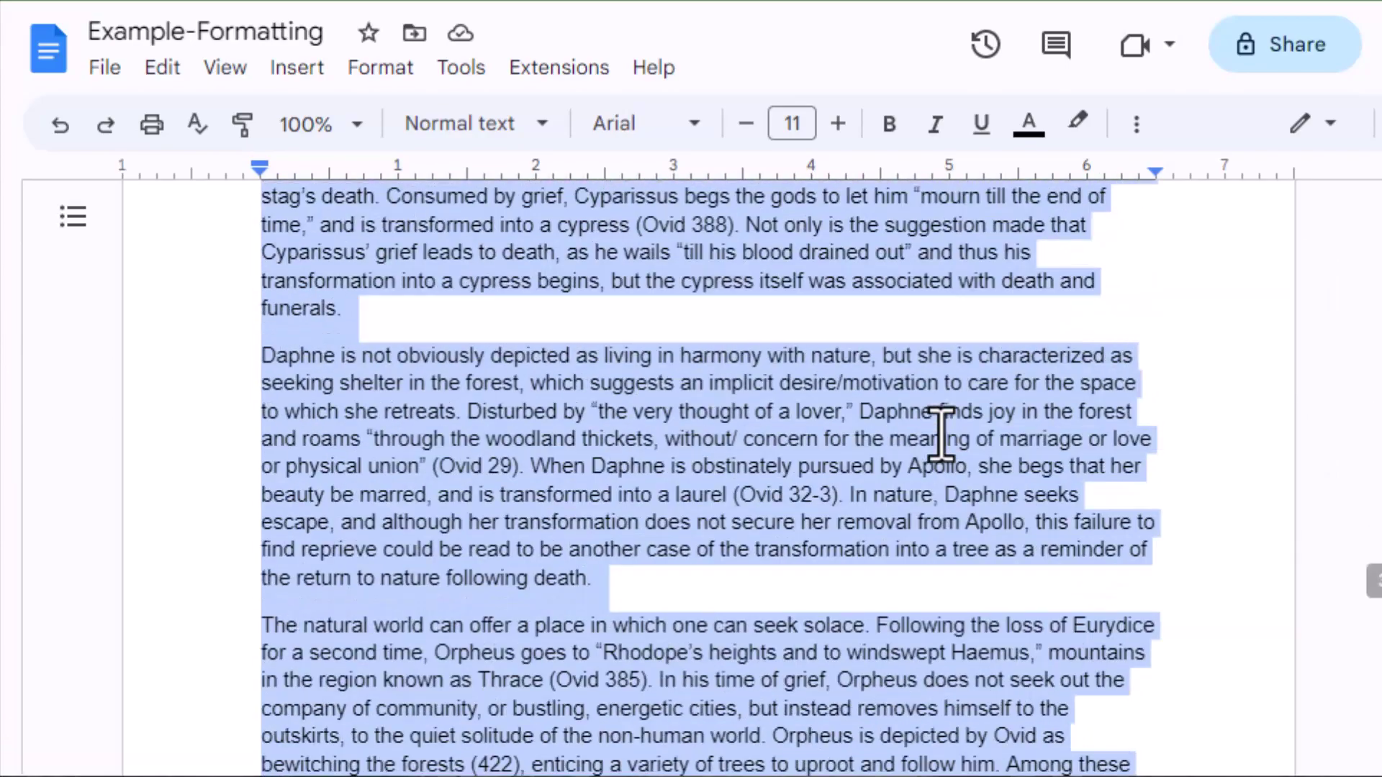
scroll(941, 434, up, 20)
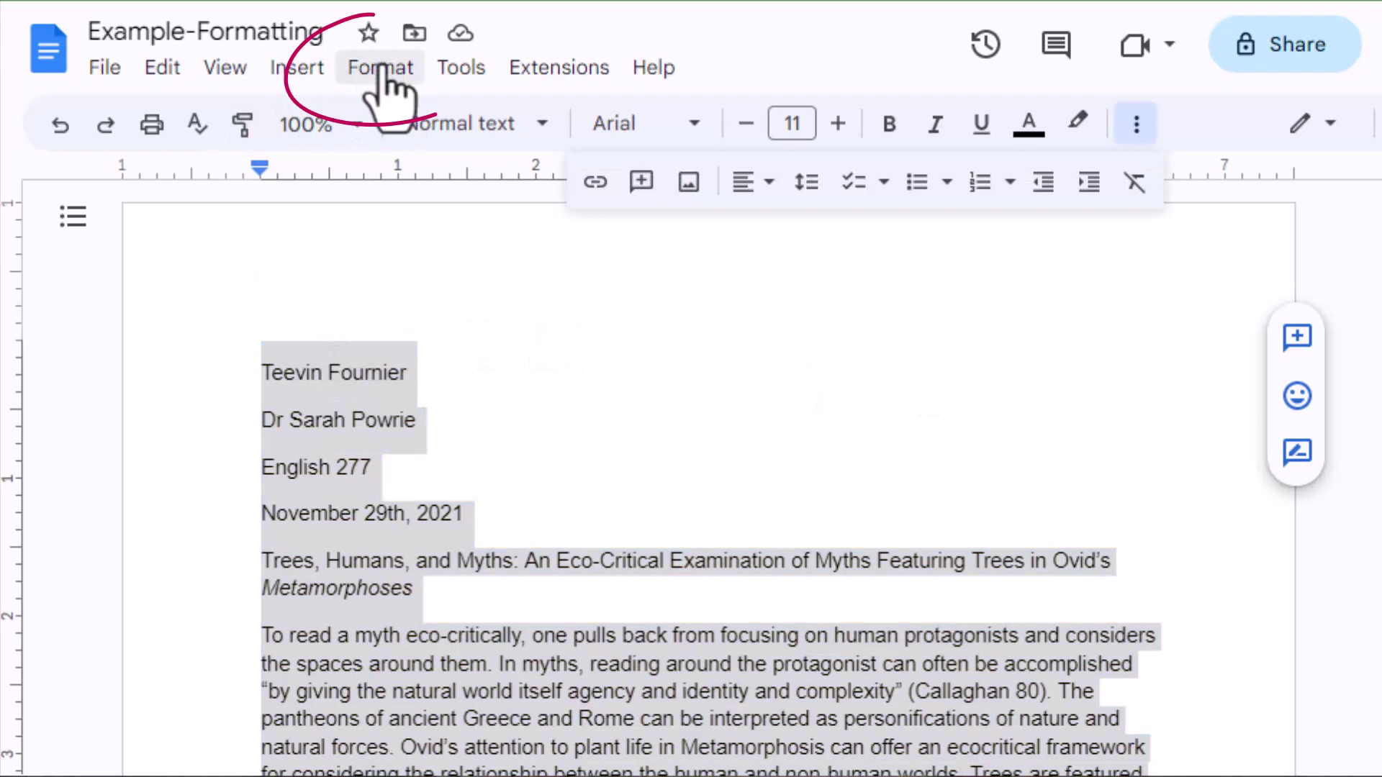
click(380, 68)
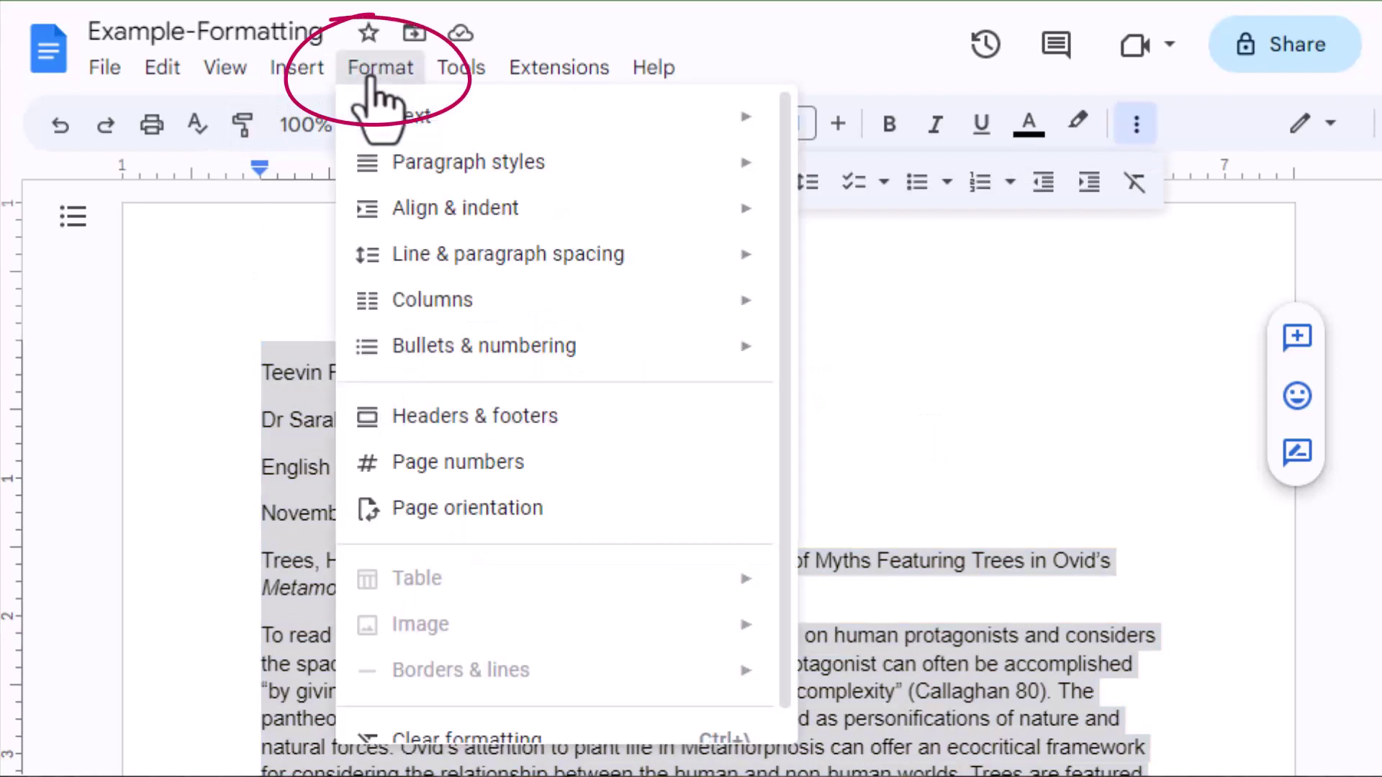
mouse_move(468, 260)
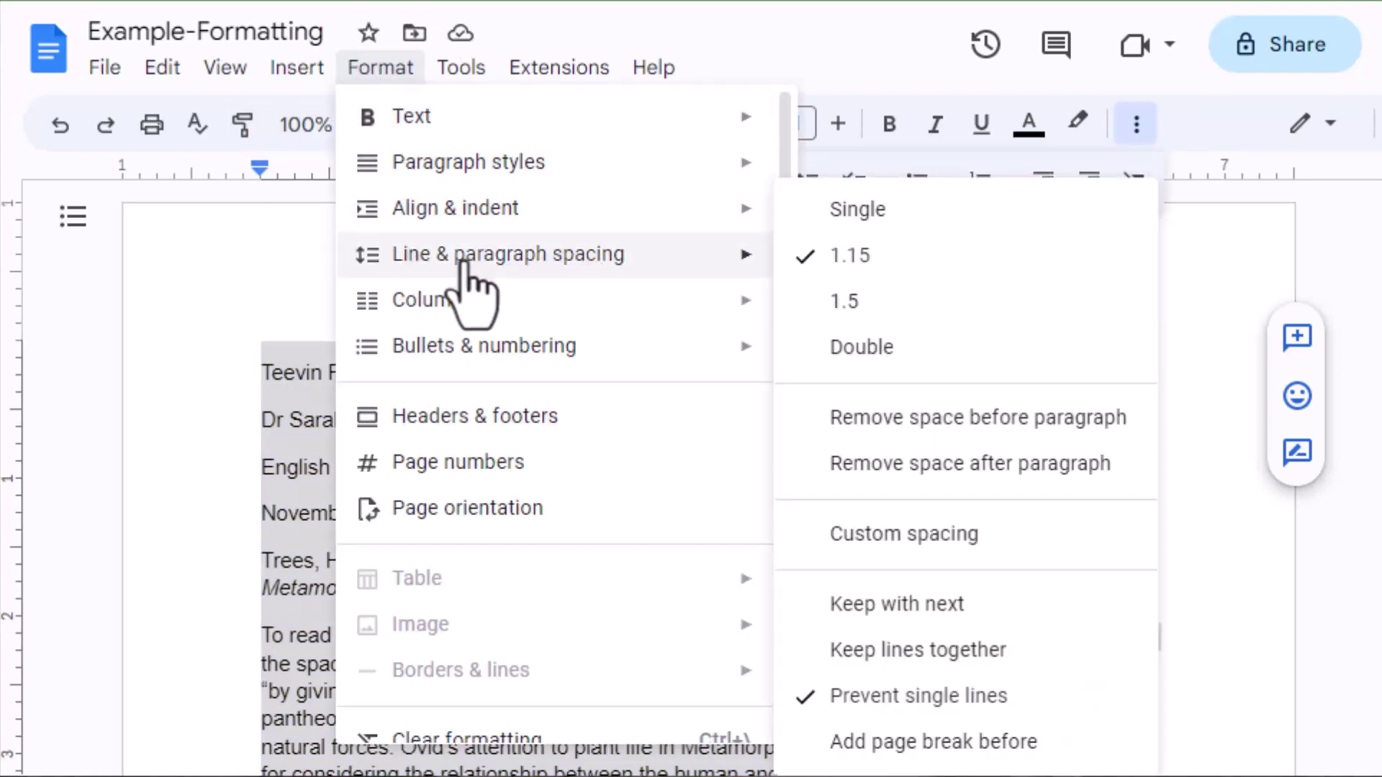
click(874, 417)
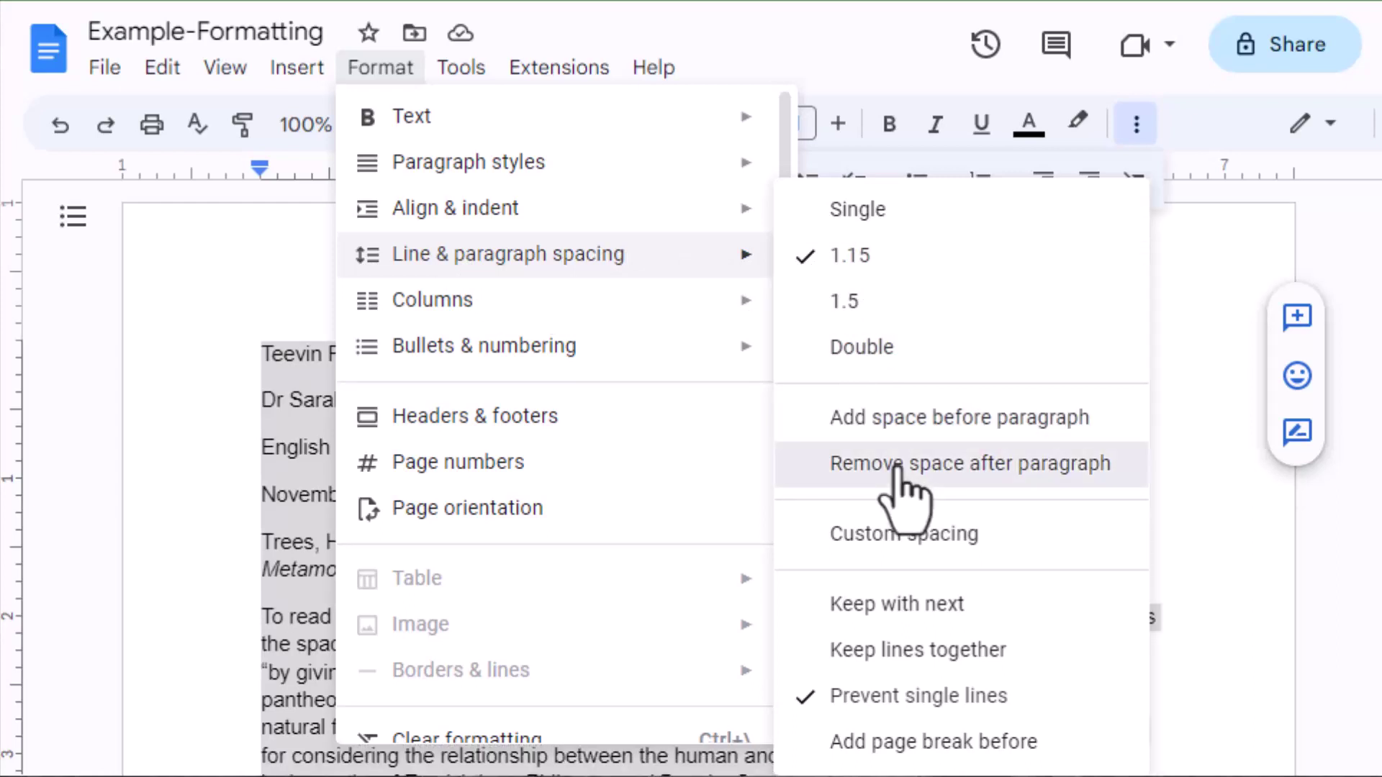
click(896, 468)
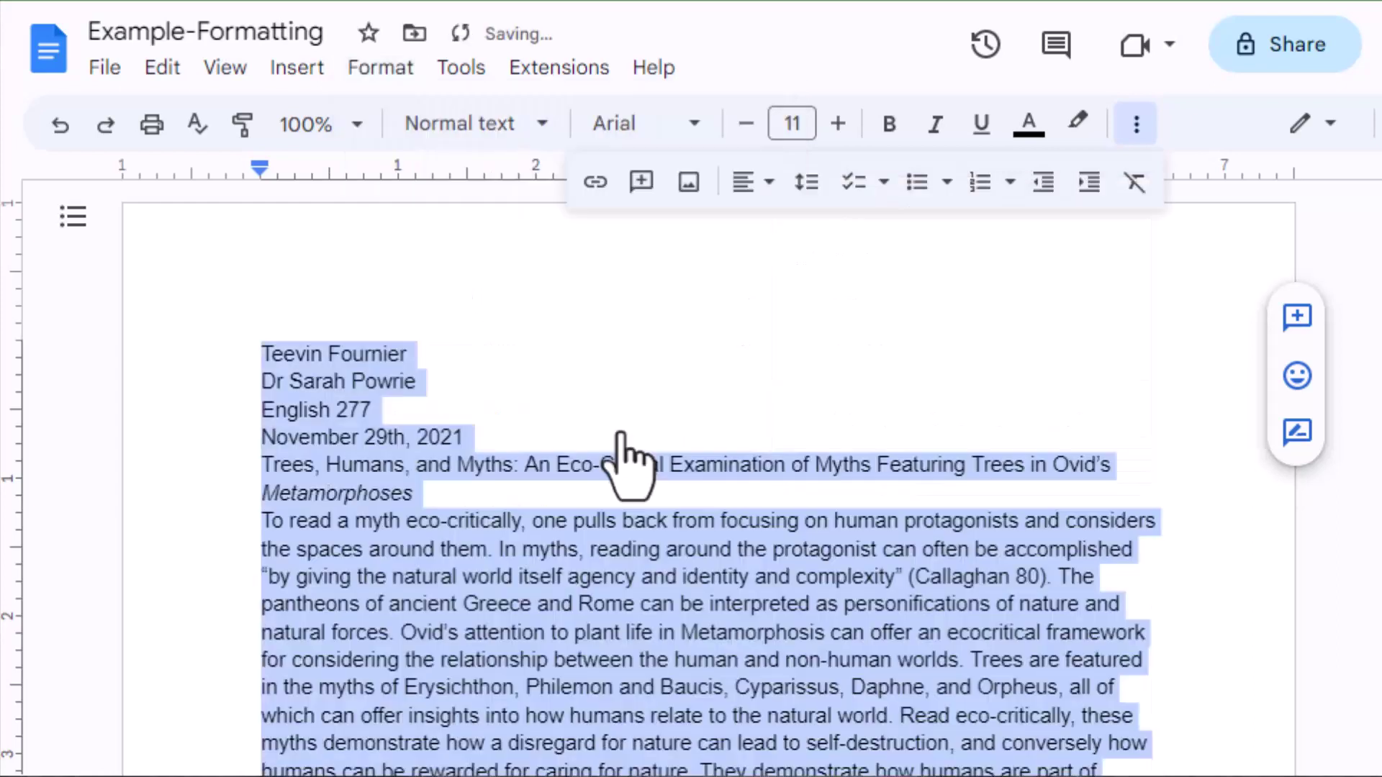
click(626, 463)
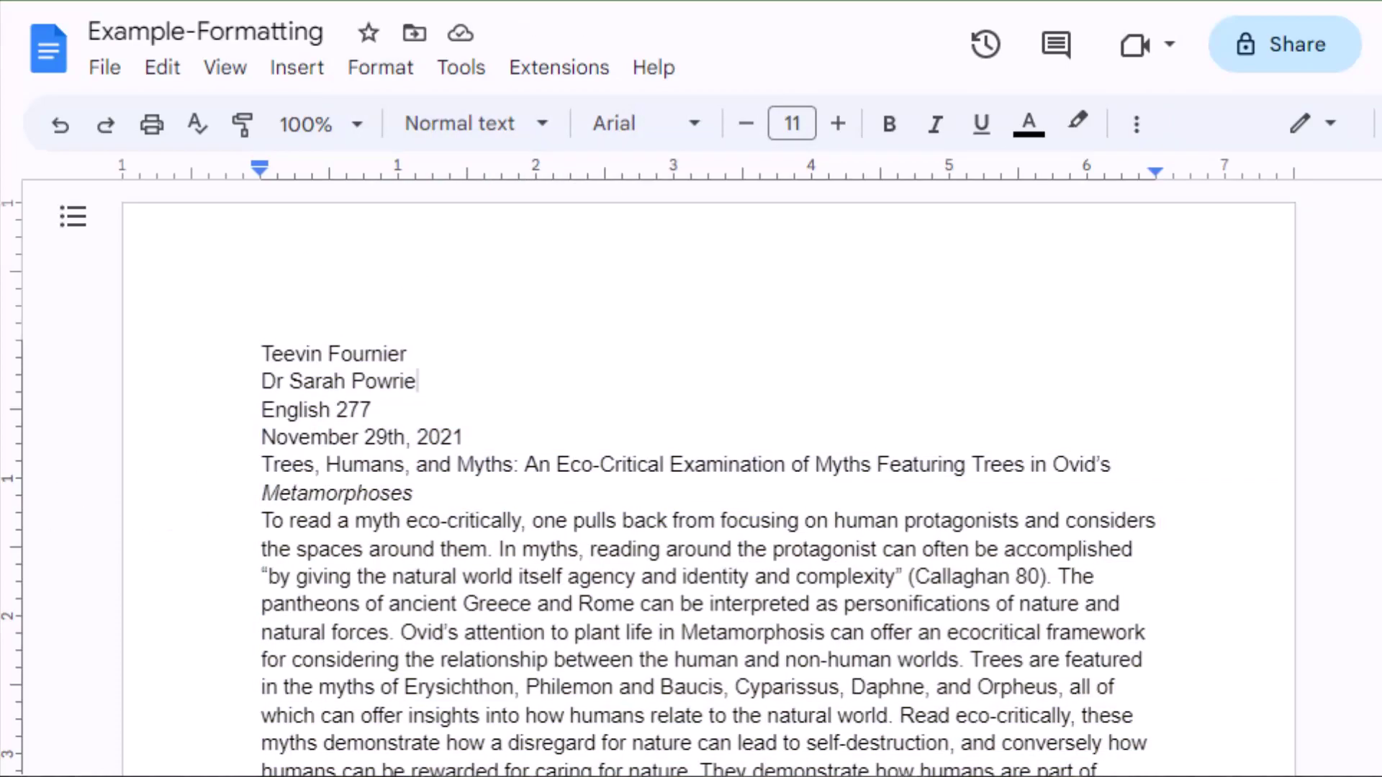
scroll(652, 443, down, 10)
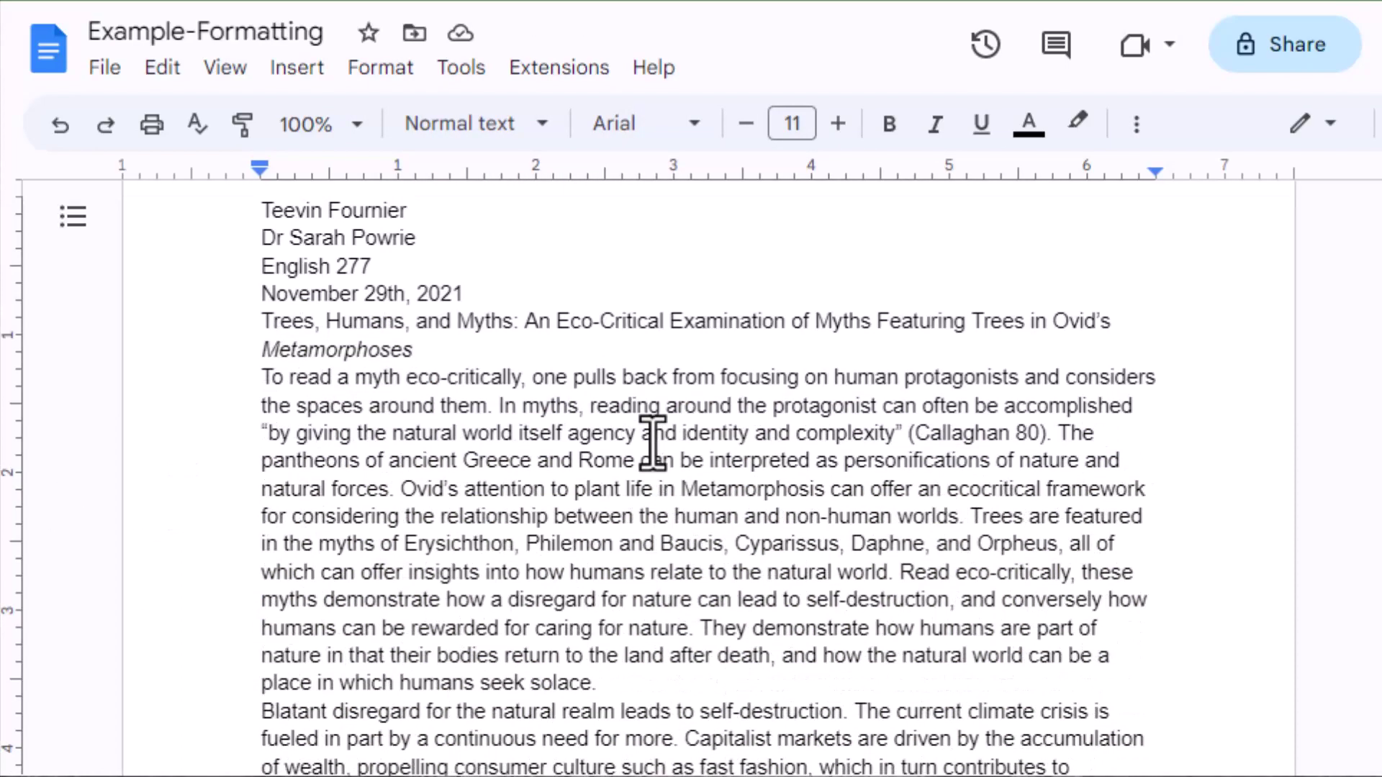
scroll(652, 443, up, 10)
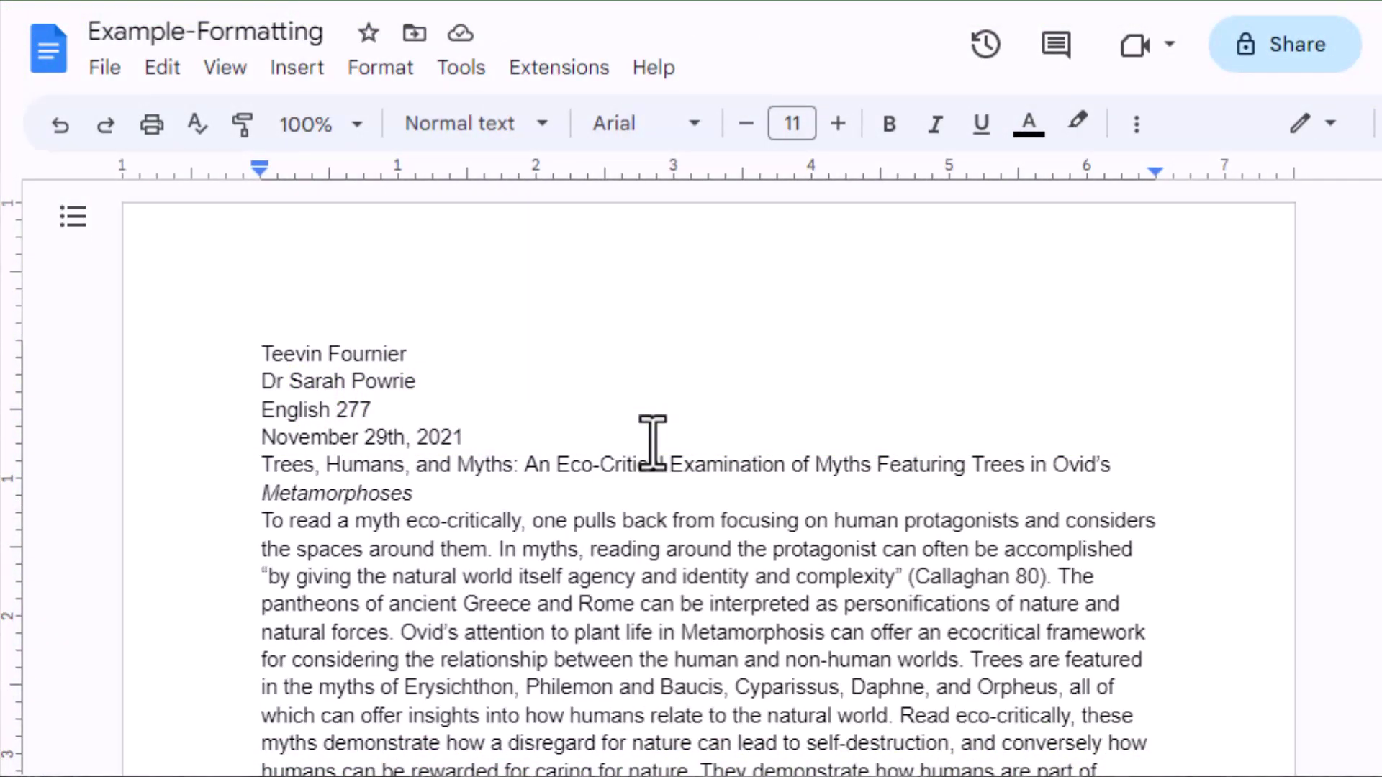
Step: Set the line spacing of the entire document to Double
click(619, 441)
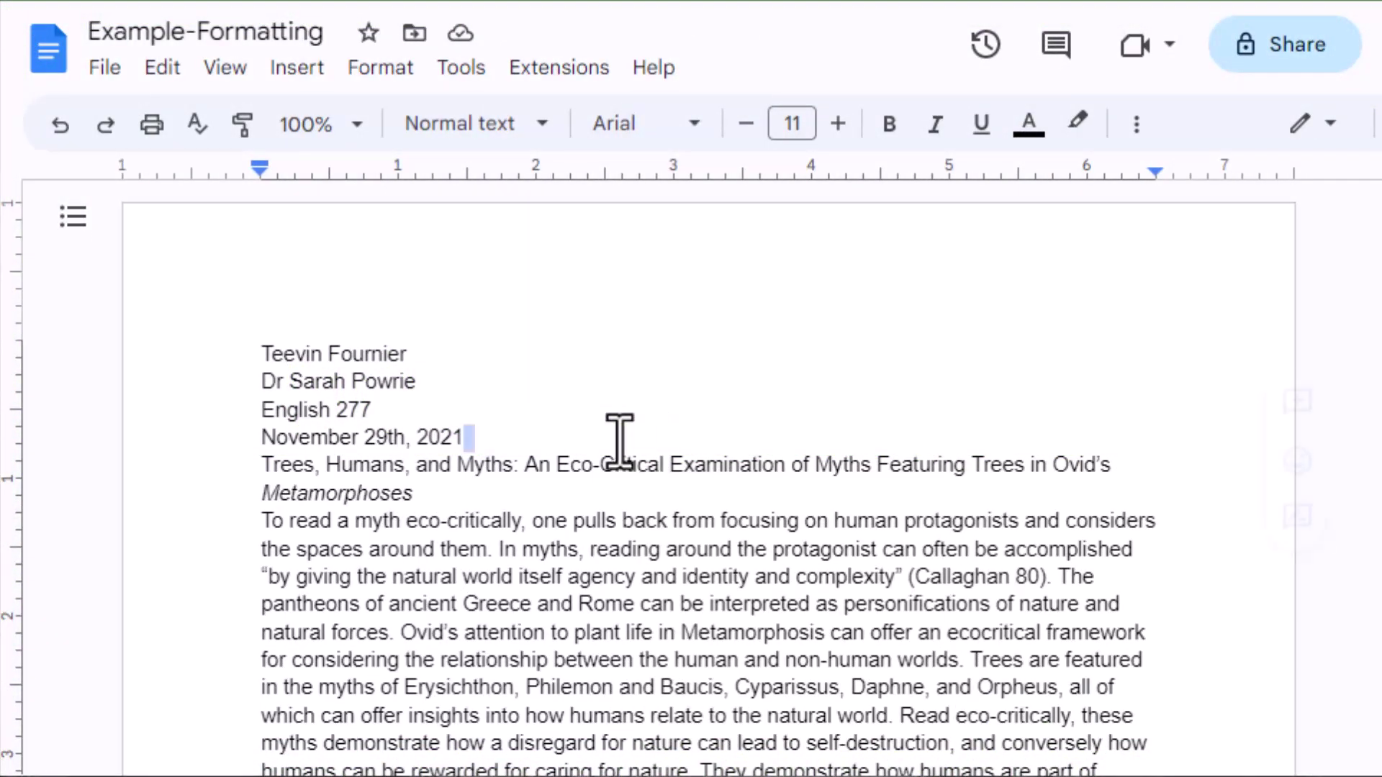
key(ctrl+a)
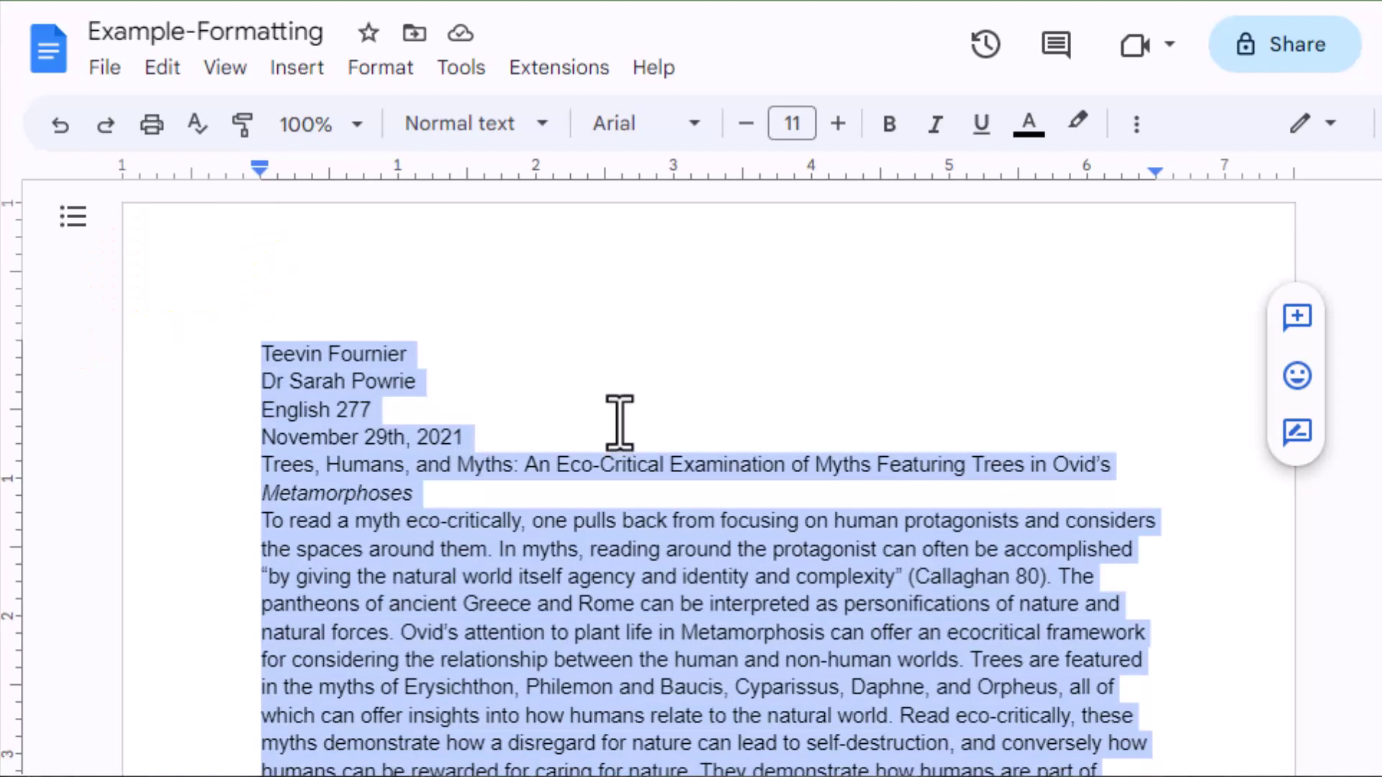
click(1136, 124)
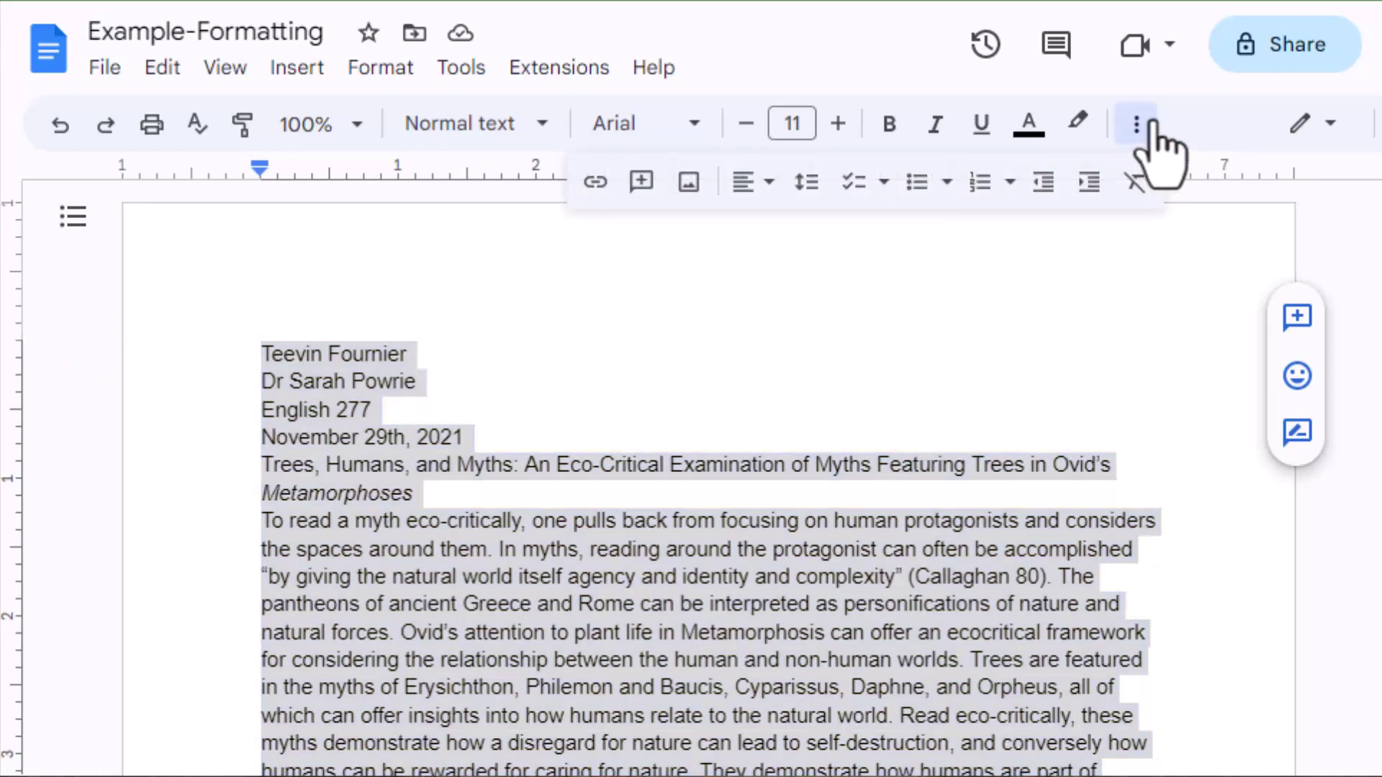
click(807, 184)
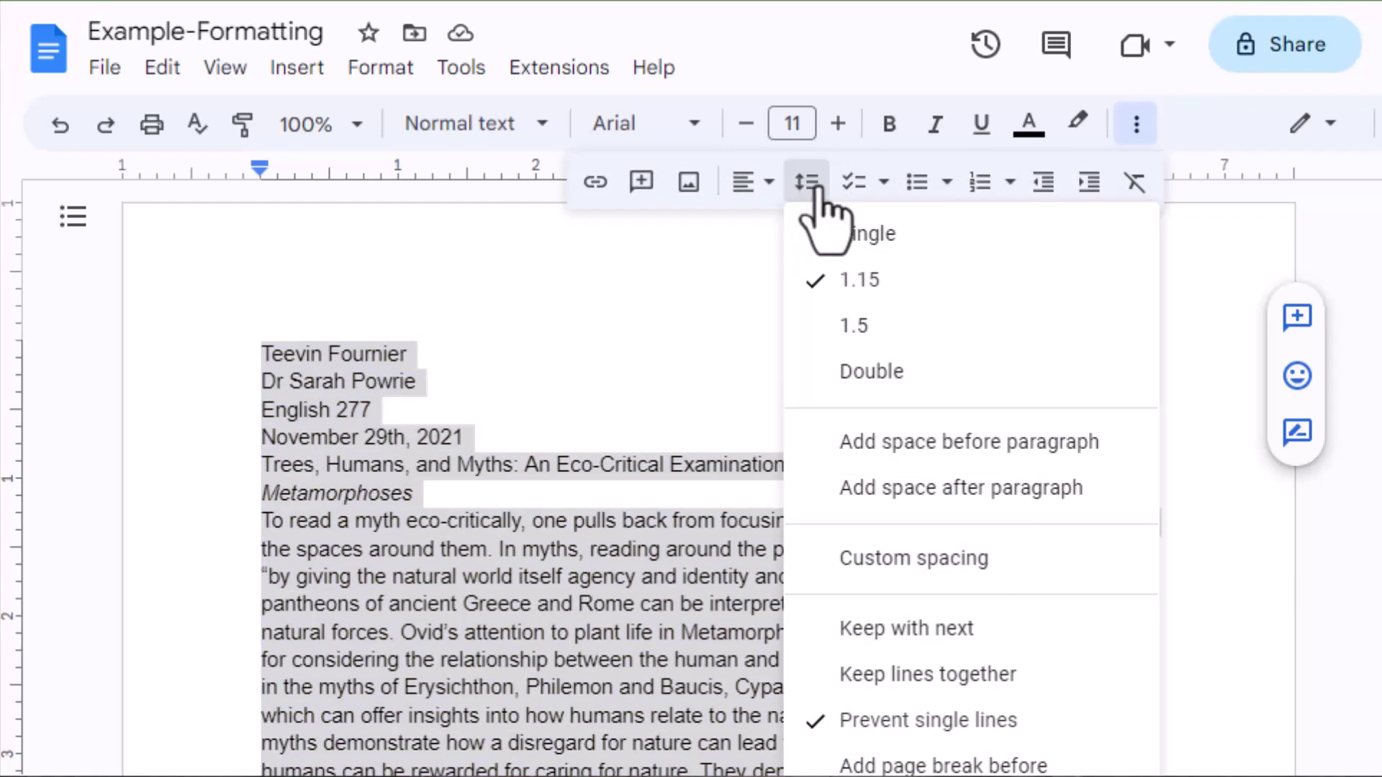
click(892, 382)
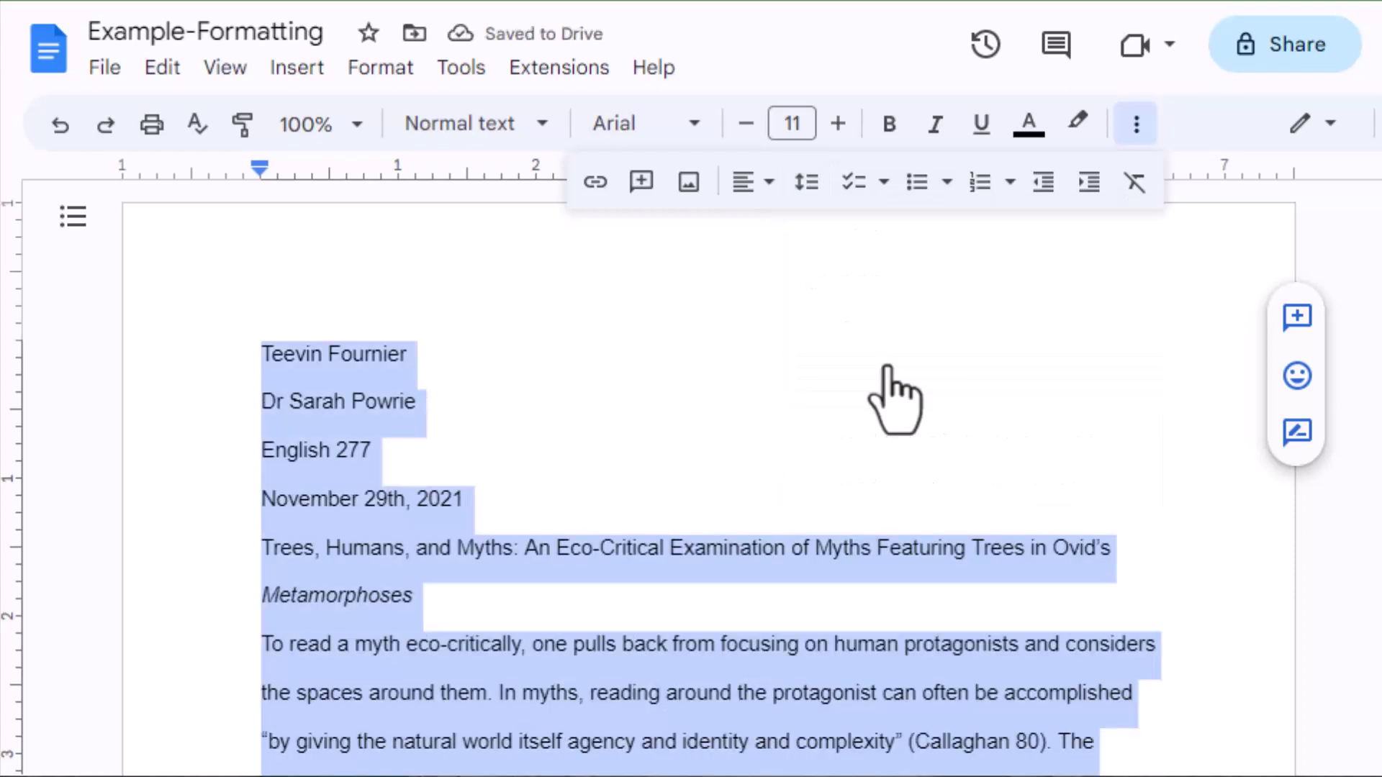
click(893, 381)
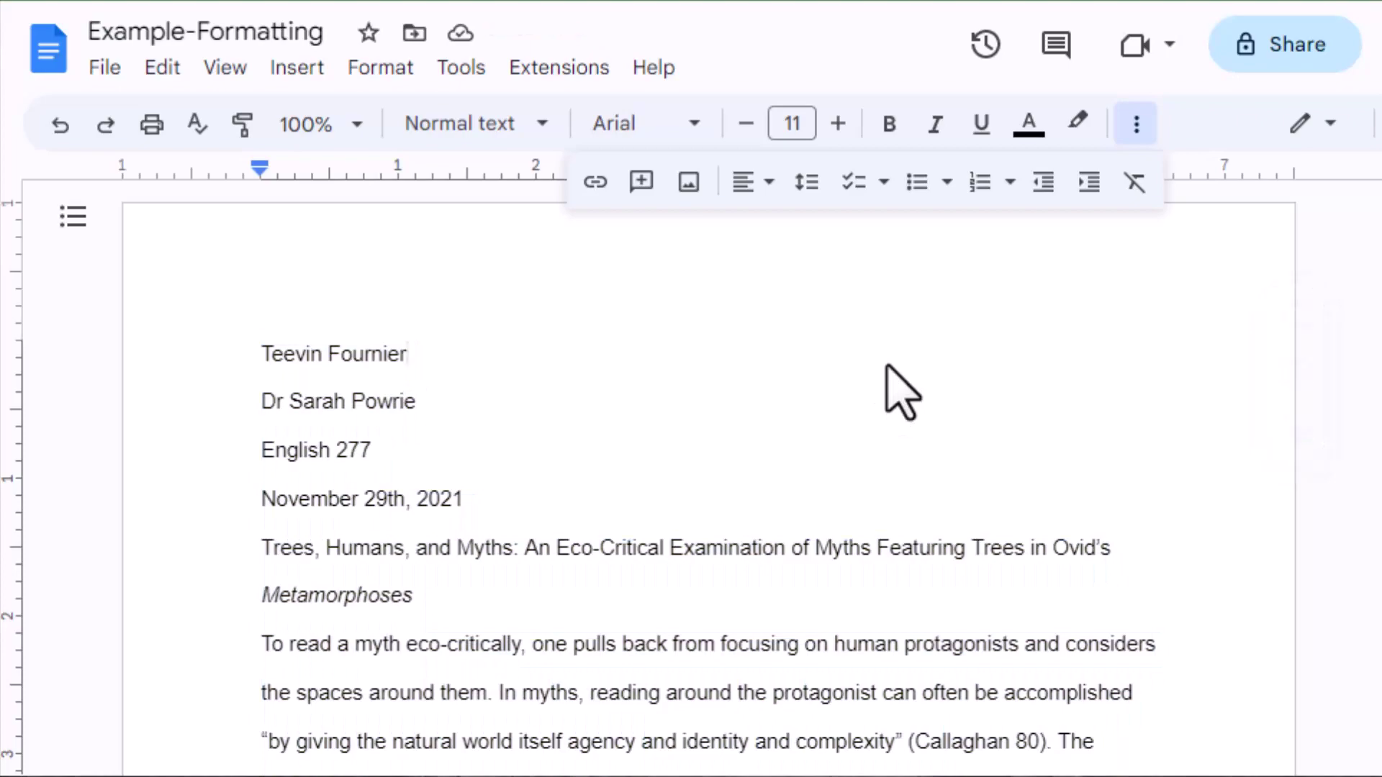
scroll(887, 374, down, 4)
scroll(887, 365, down, 15)
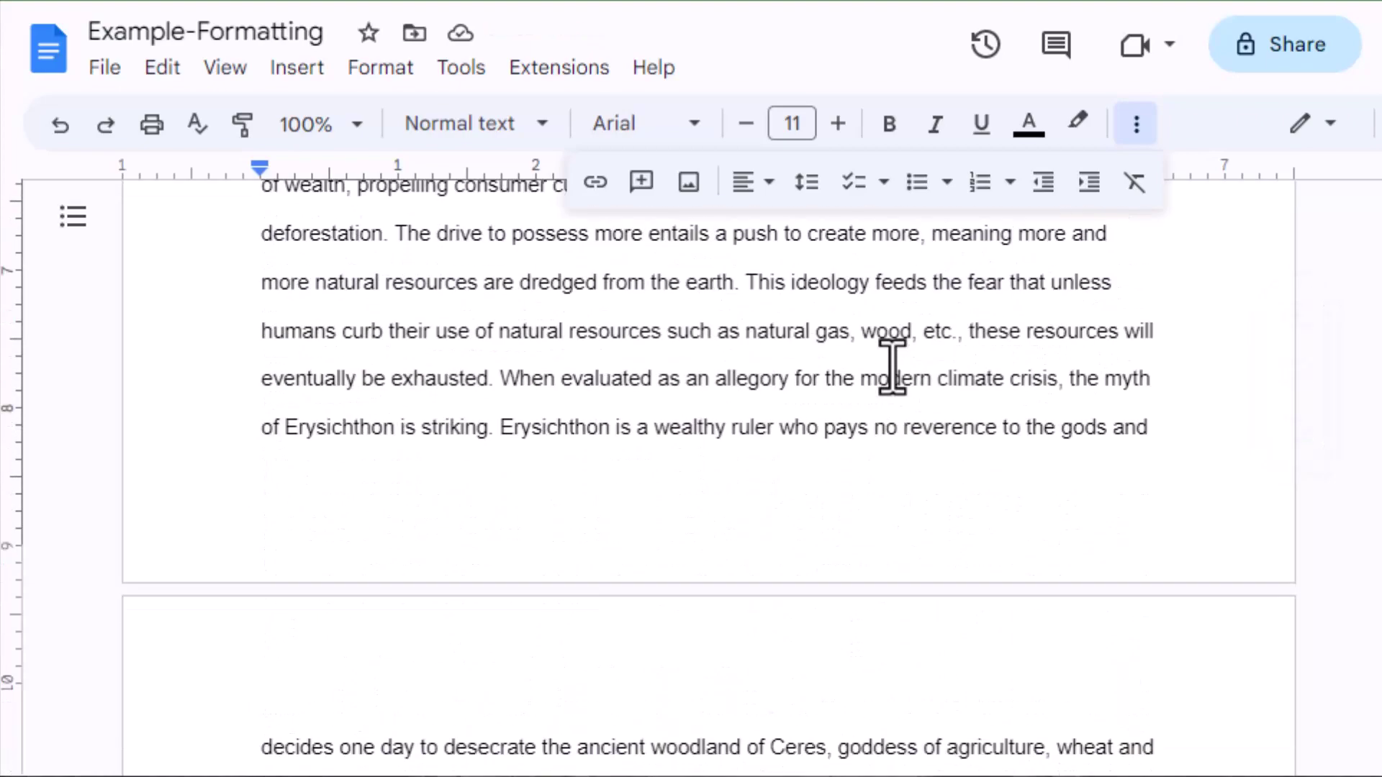
scroll(893, 367, up, 4)
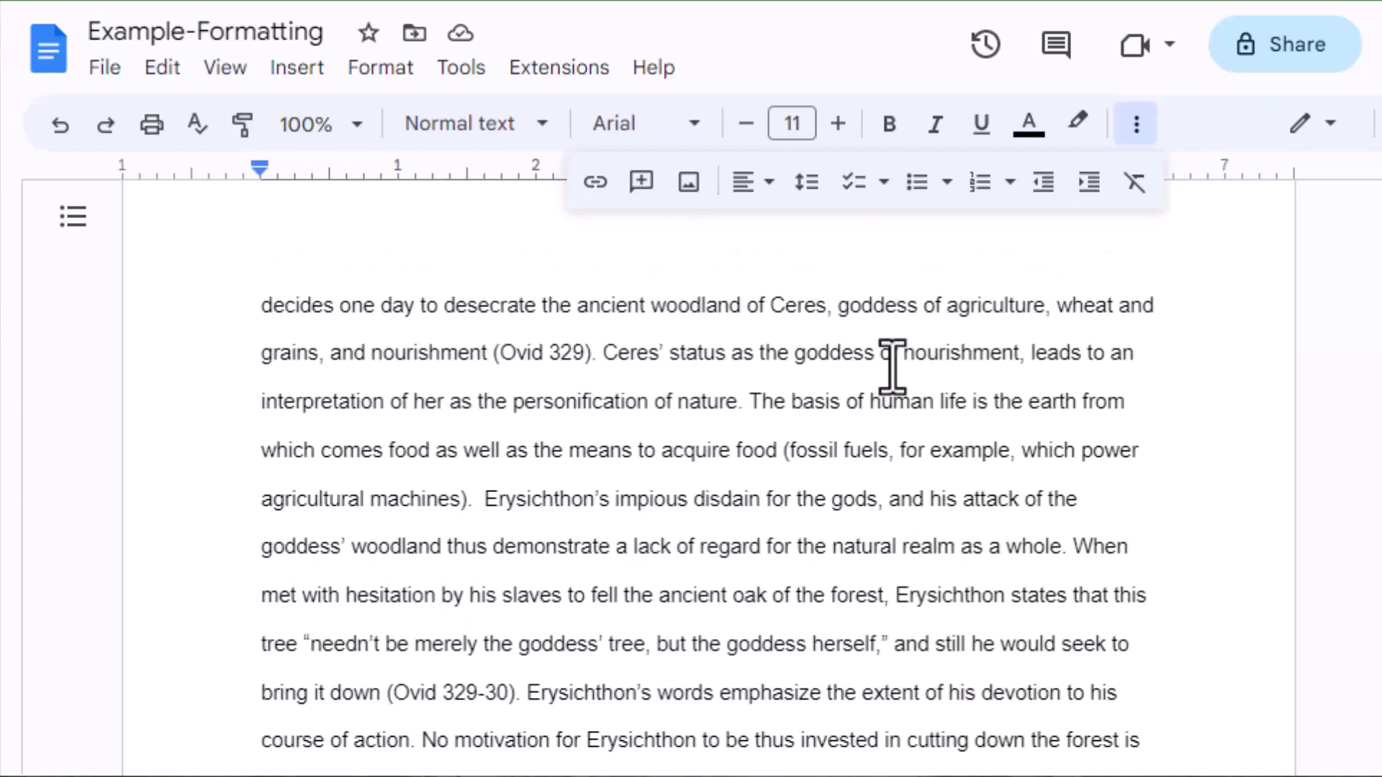
scroll(893, 367, up, 5)
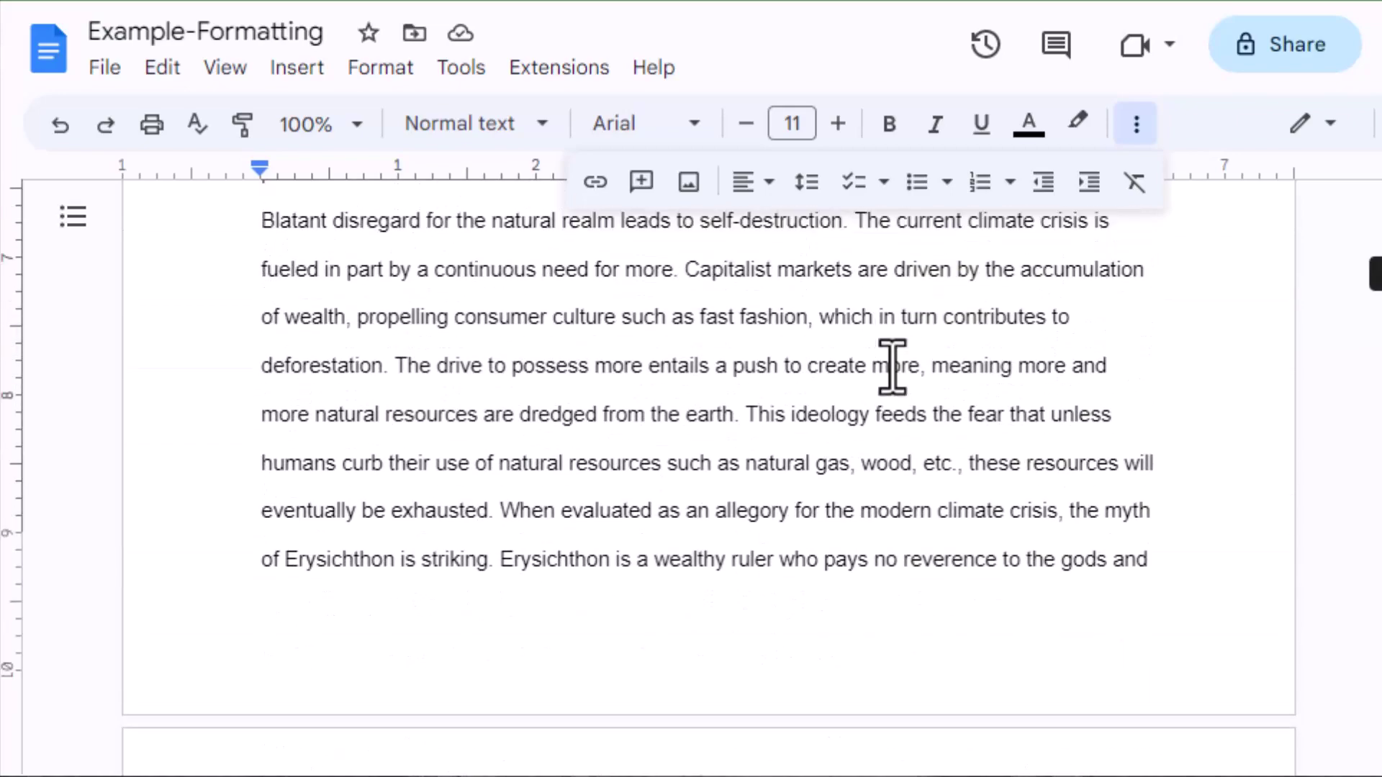
scroll(762, 364, up, 8)
Step: Indent the first lines of the body paragraphs beginning "To read a myth" and "Blatant disregard"
click(263, 516)
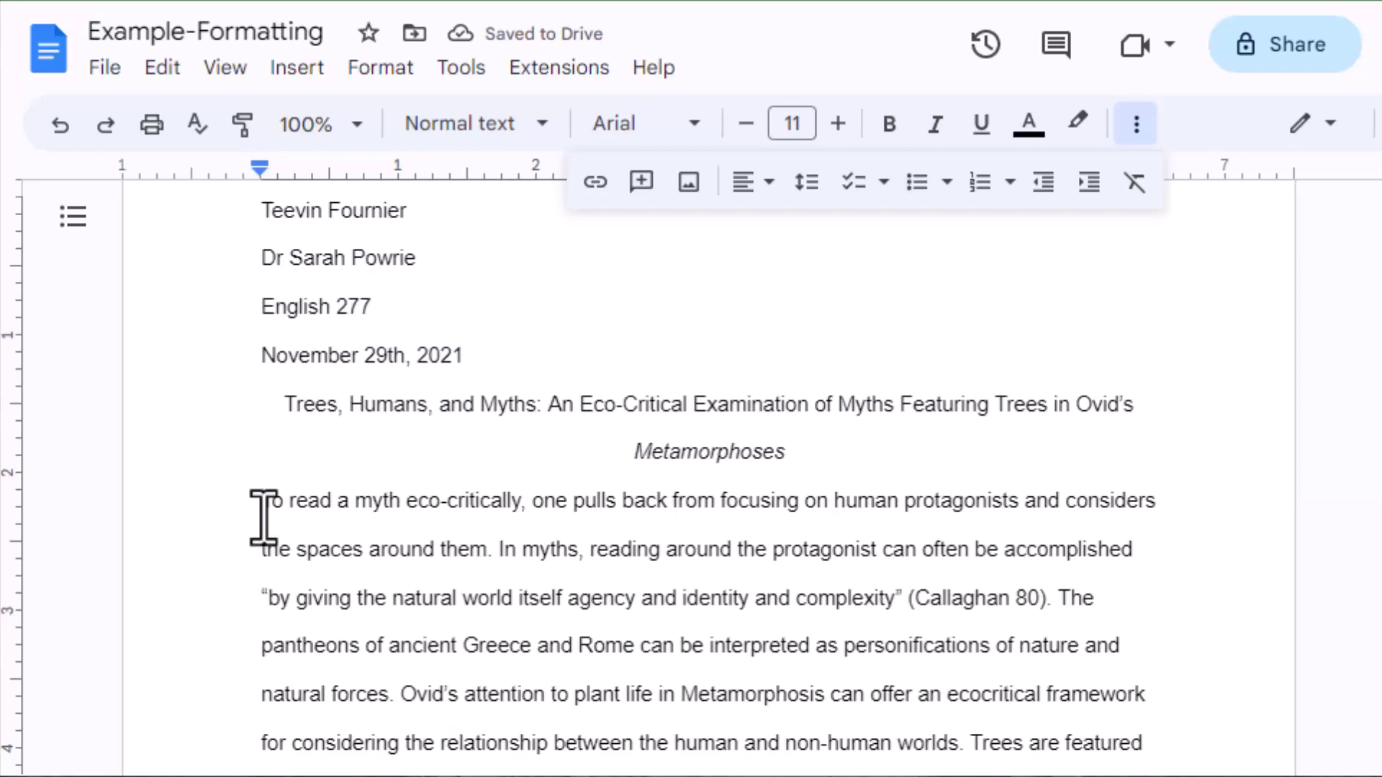
key(Tab)
scroll(308, 486, down, 1)
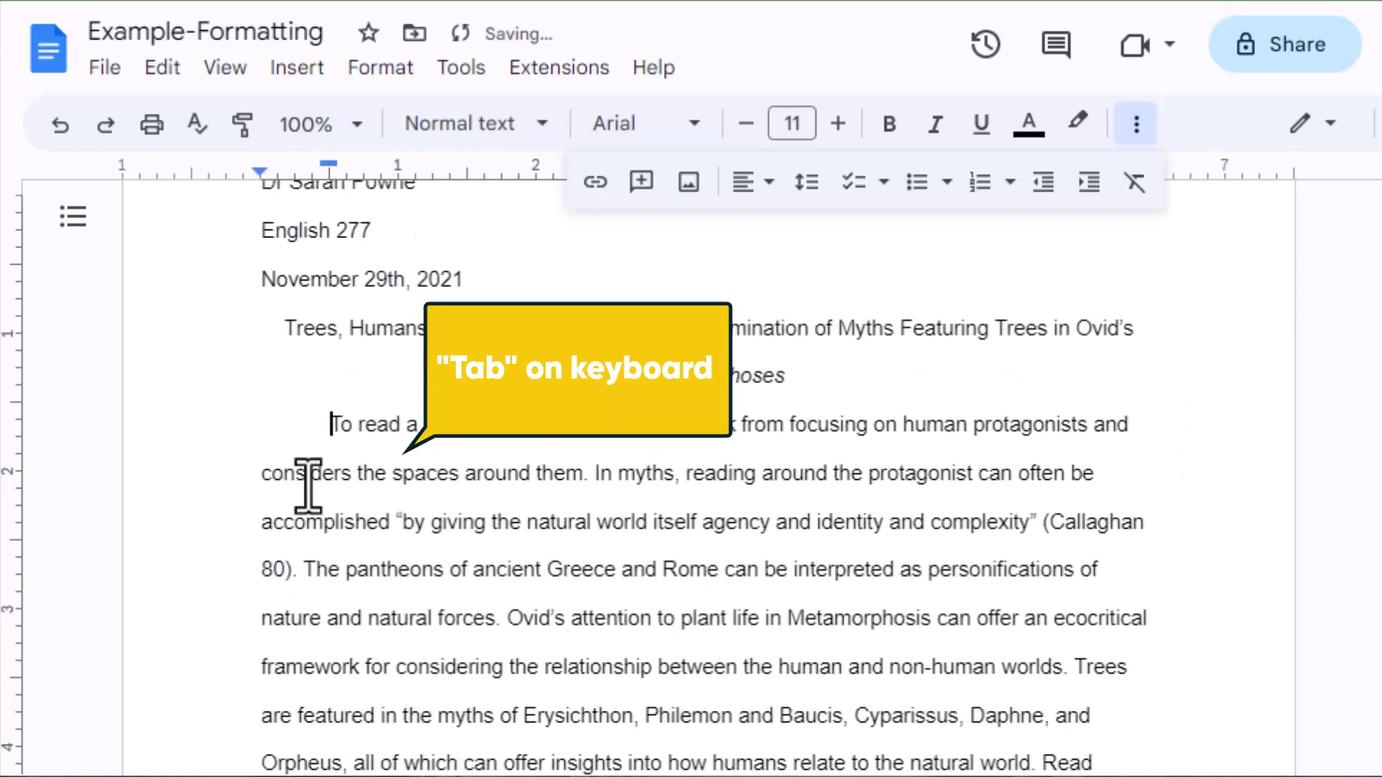
scroll(309, 486, down, 9)
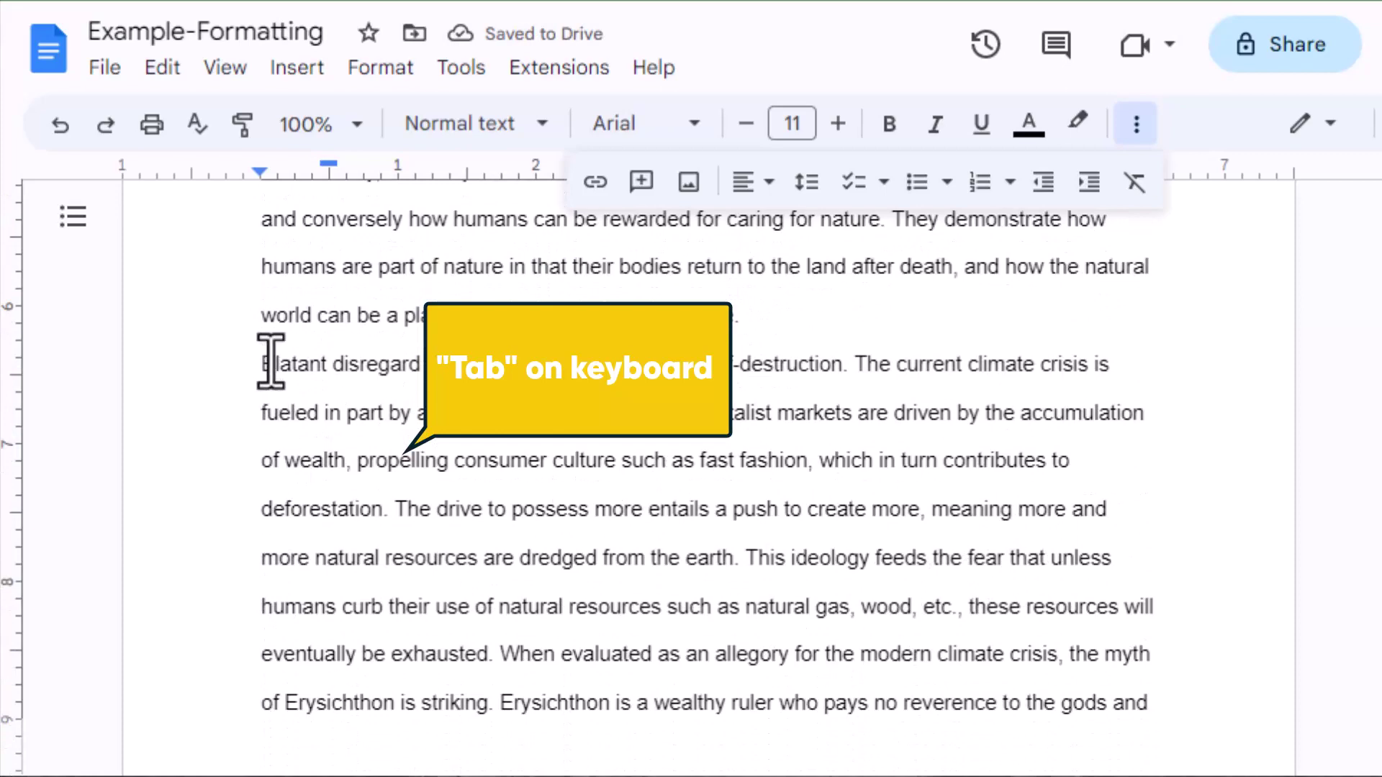
click(266, 359)
key(Tab)
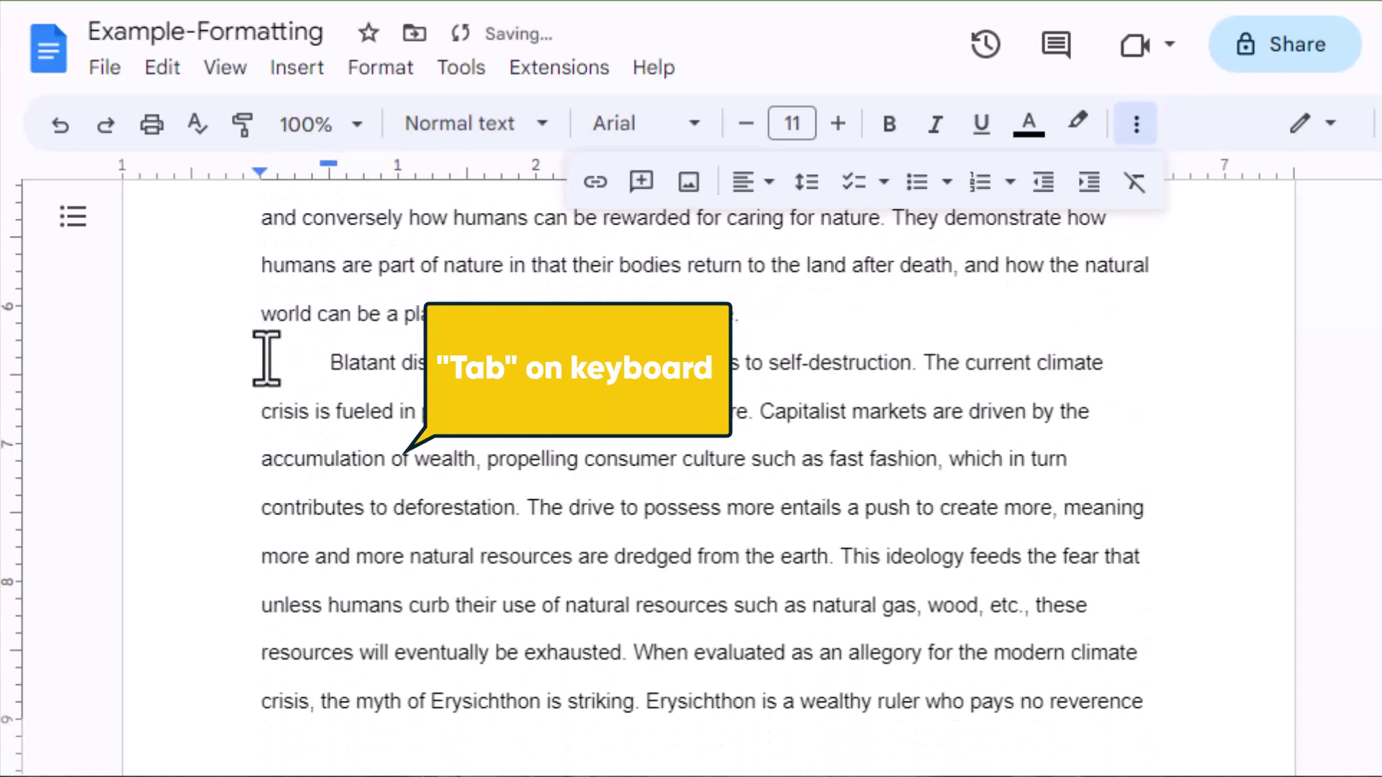
Step: Indent the first line of the body paragraph beginning "Warnings about the need for change"
scroll(266, 358, down, 13)
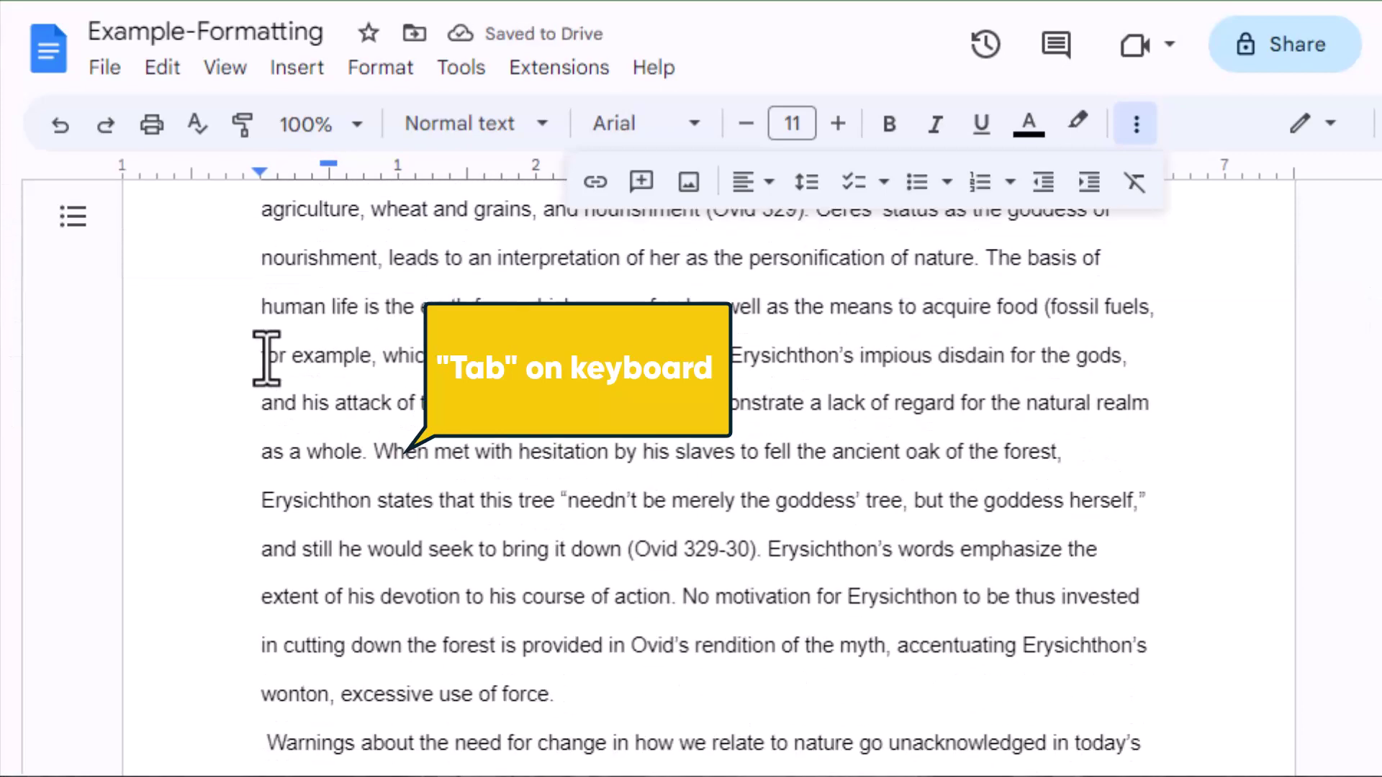
scroll(267, 358, down, 4)
click(260, 450)
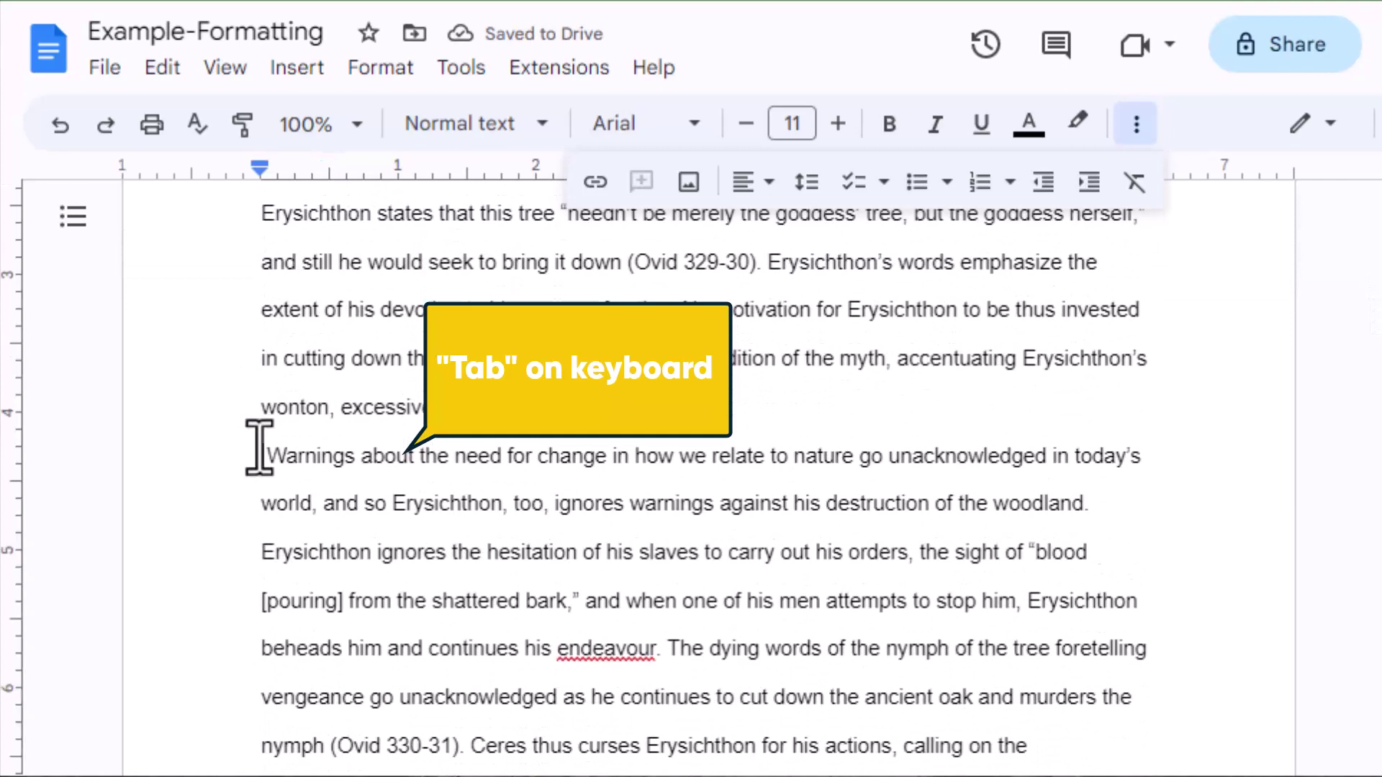
key(Tab)
scroll(260, 449, down, 4)
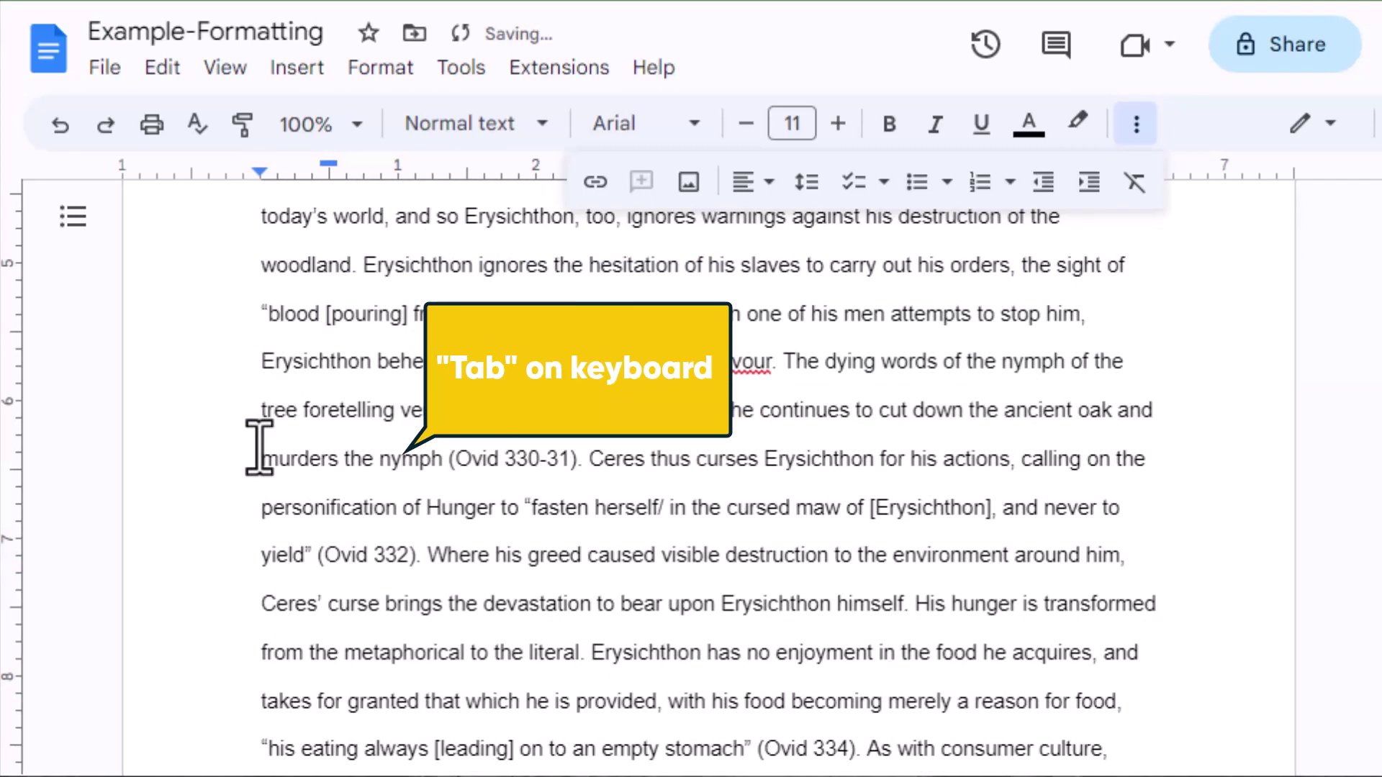
scroll(266, 468, up, 2)
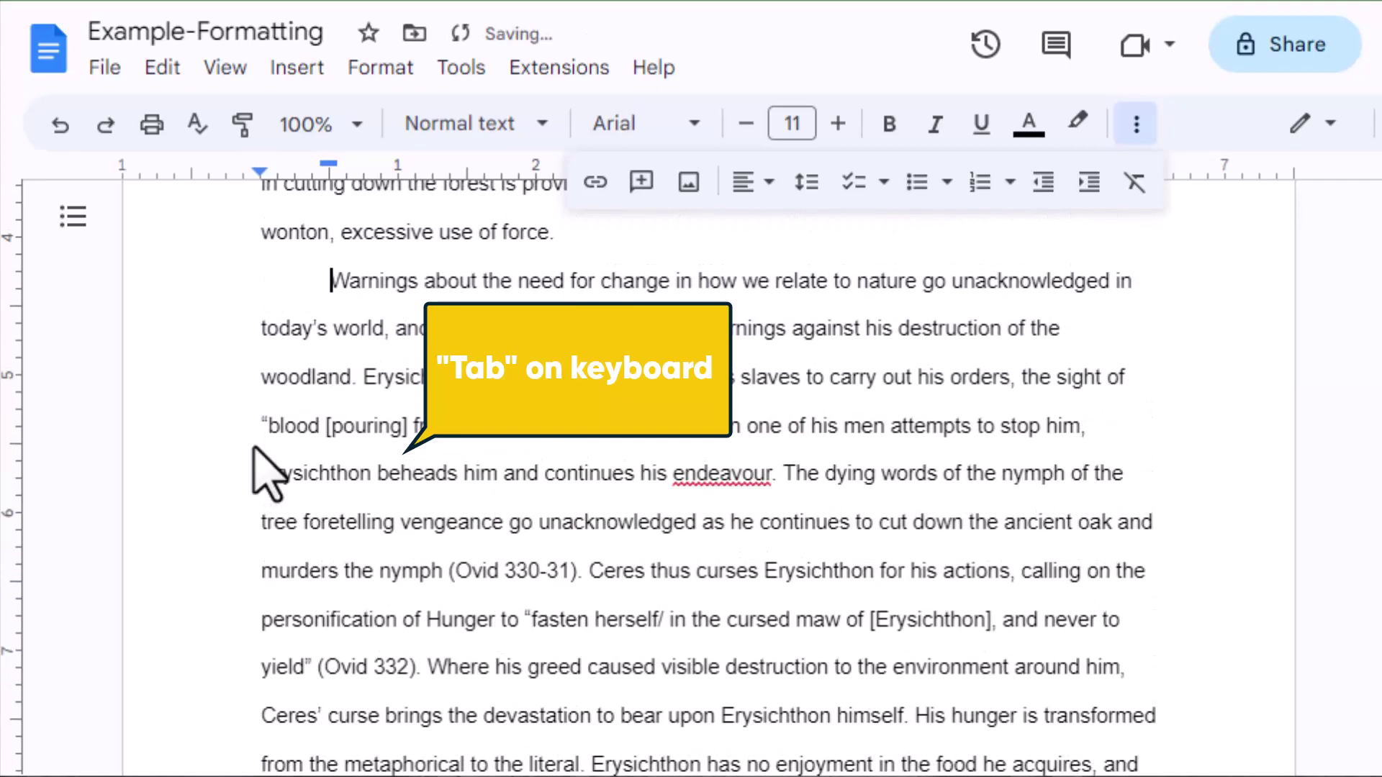
scroll(266, 478, down, 4)
scroll(260, 449, down, 4)
scroll(260, 449, down, 6)
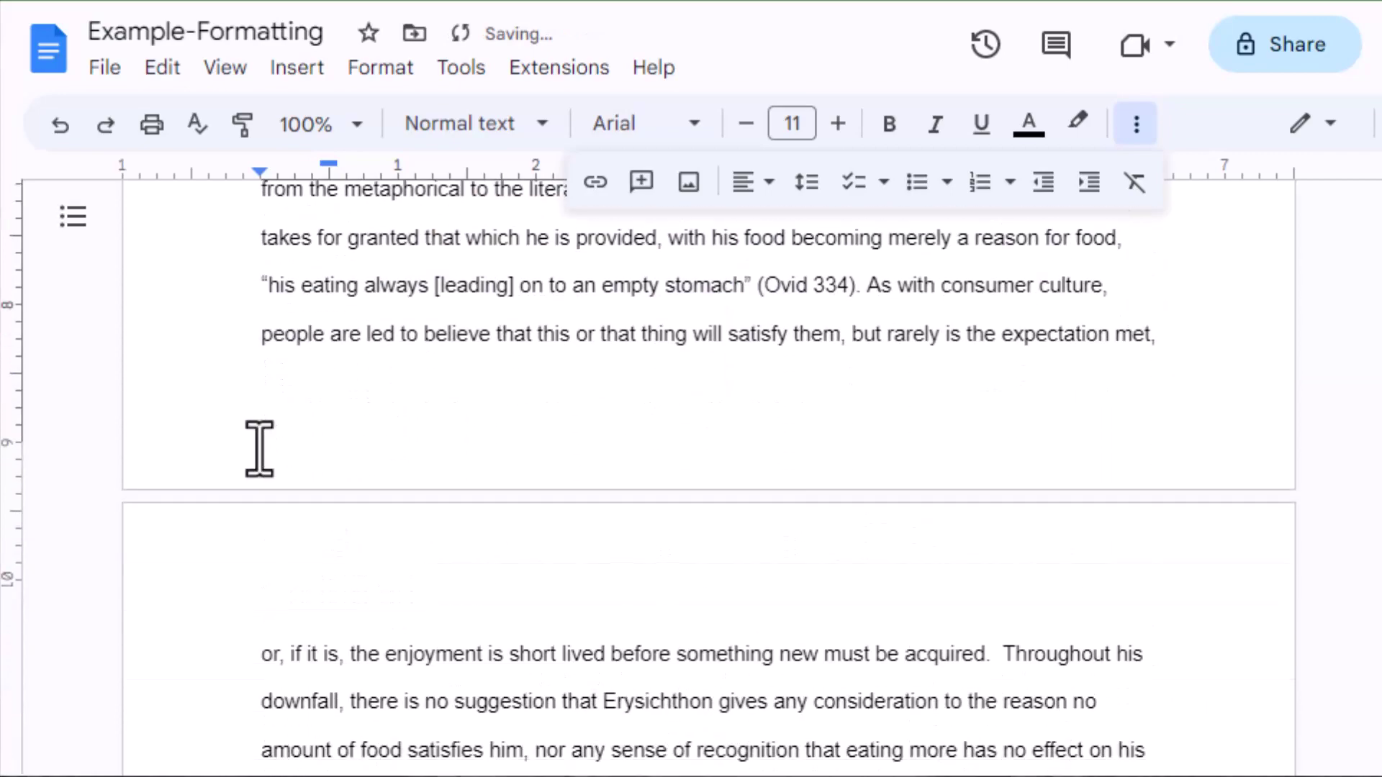
scroll(259, 449, down, 3)
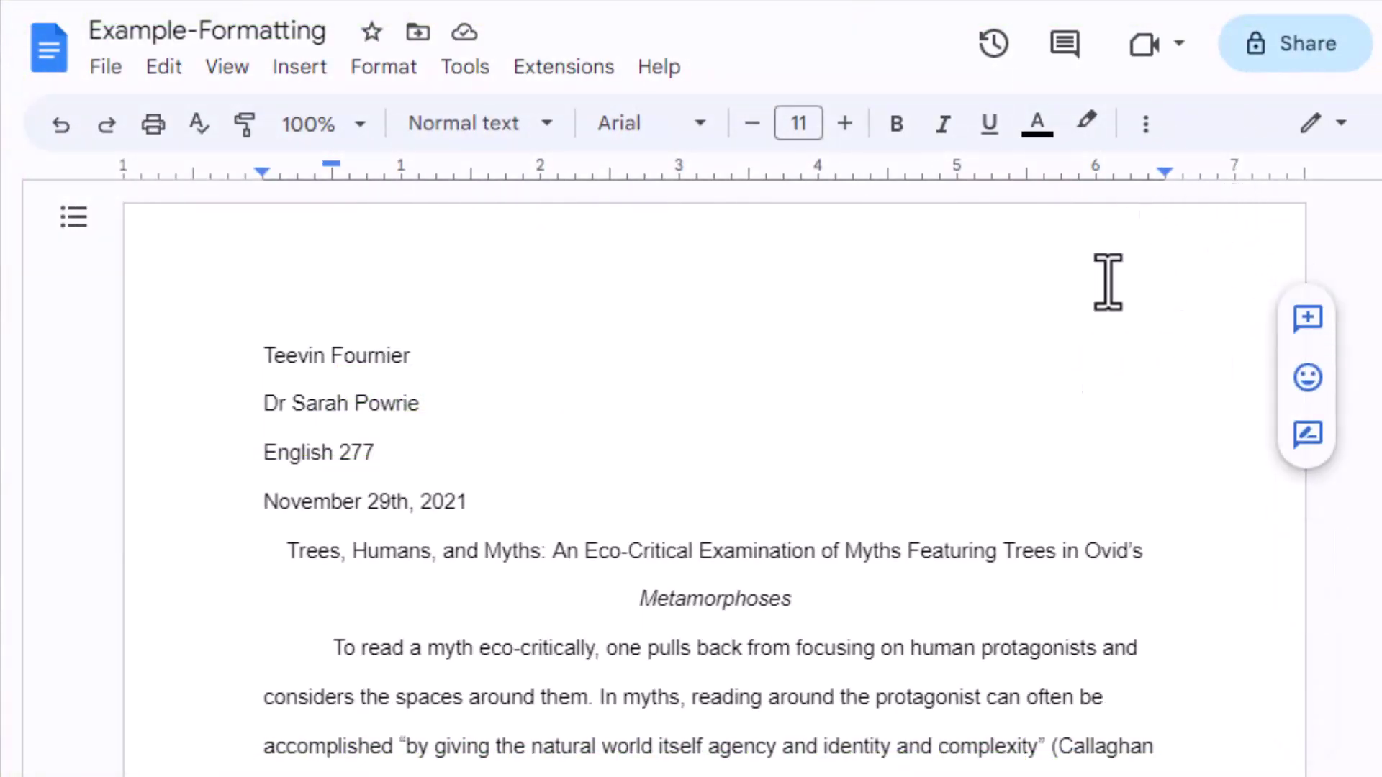
Step: Insert page numbers in the upper-right header of every page, starting on the first page
click(292, 72)
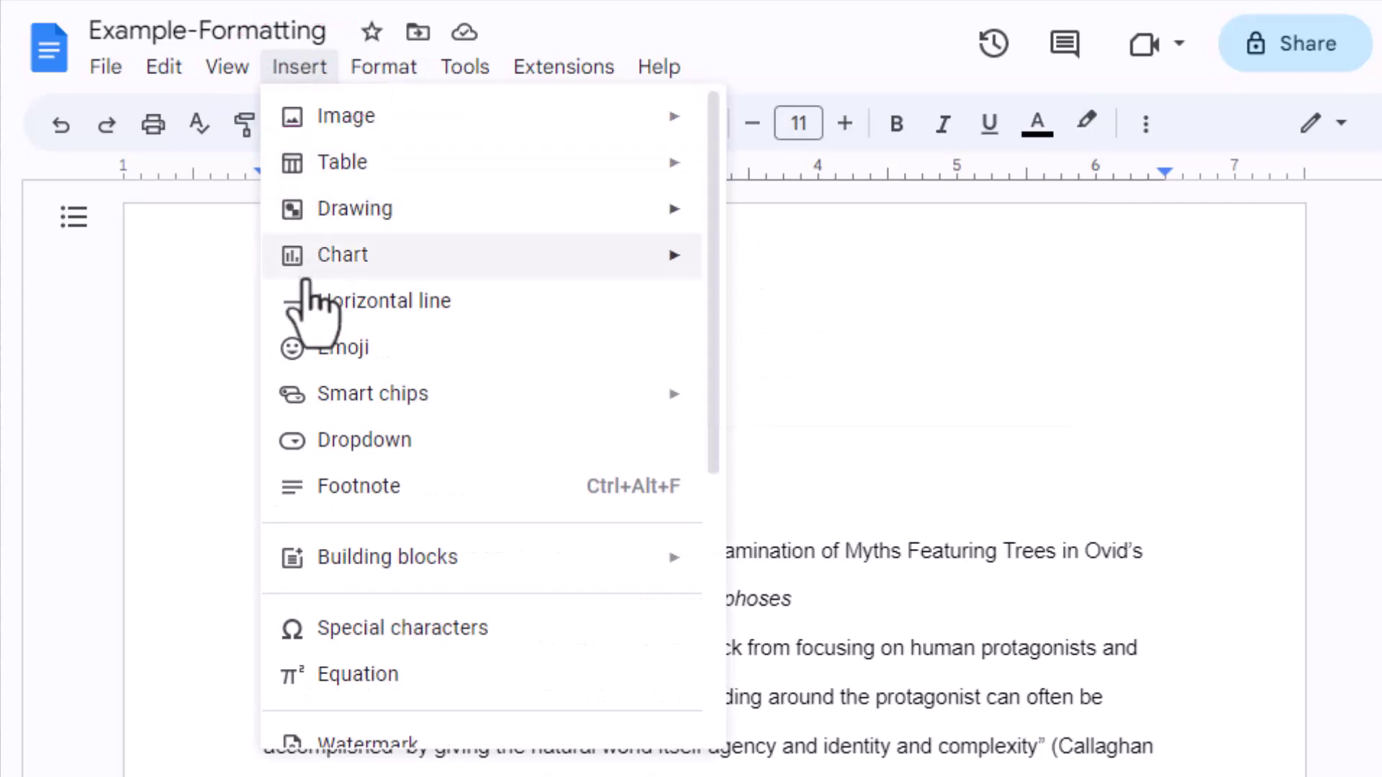
scroll(479, 406, down, 2)
scroll(481, 410, down, 2)
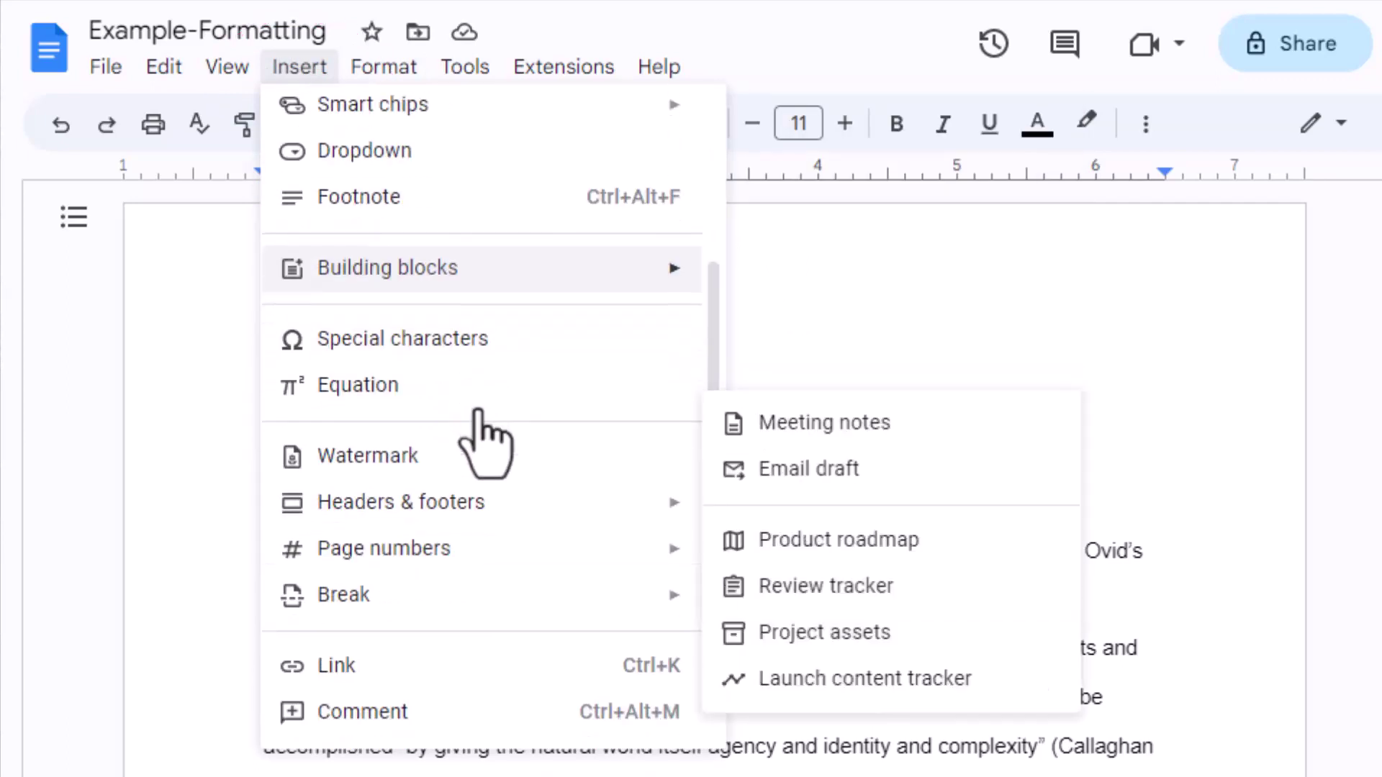
mouse_move(378, 548)
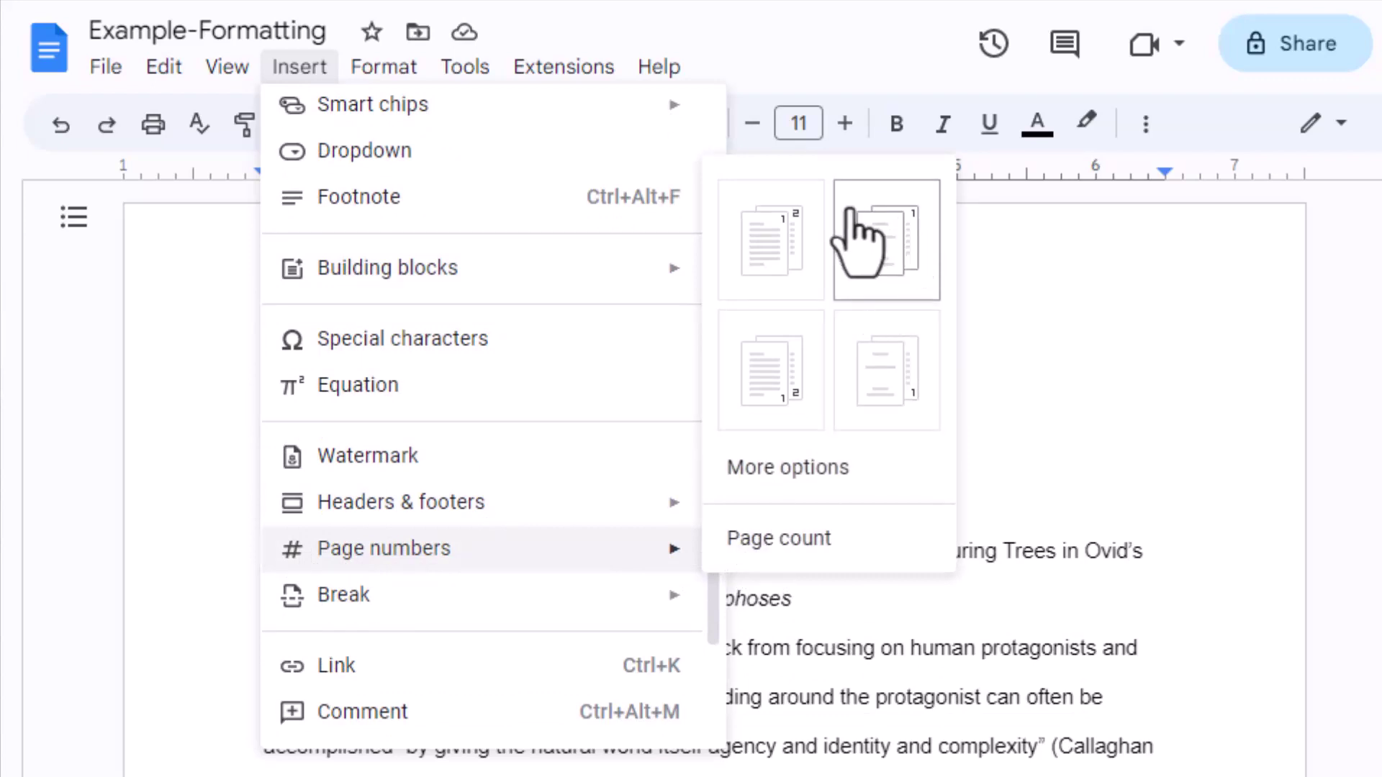
click(793, 255)
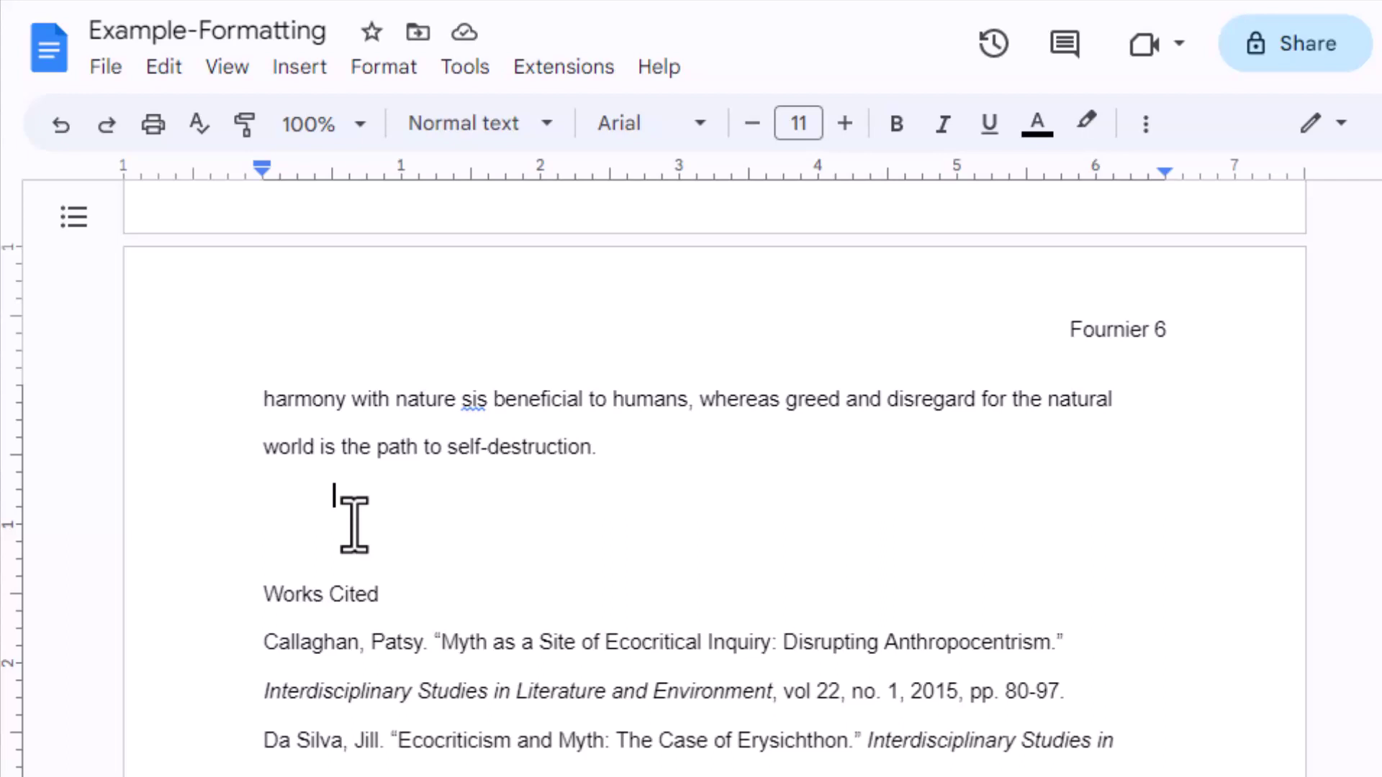
Step: Try to push the Works Cited section onto a new page with repeated blank lines, and undo those lines
double_click(354, 525)
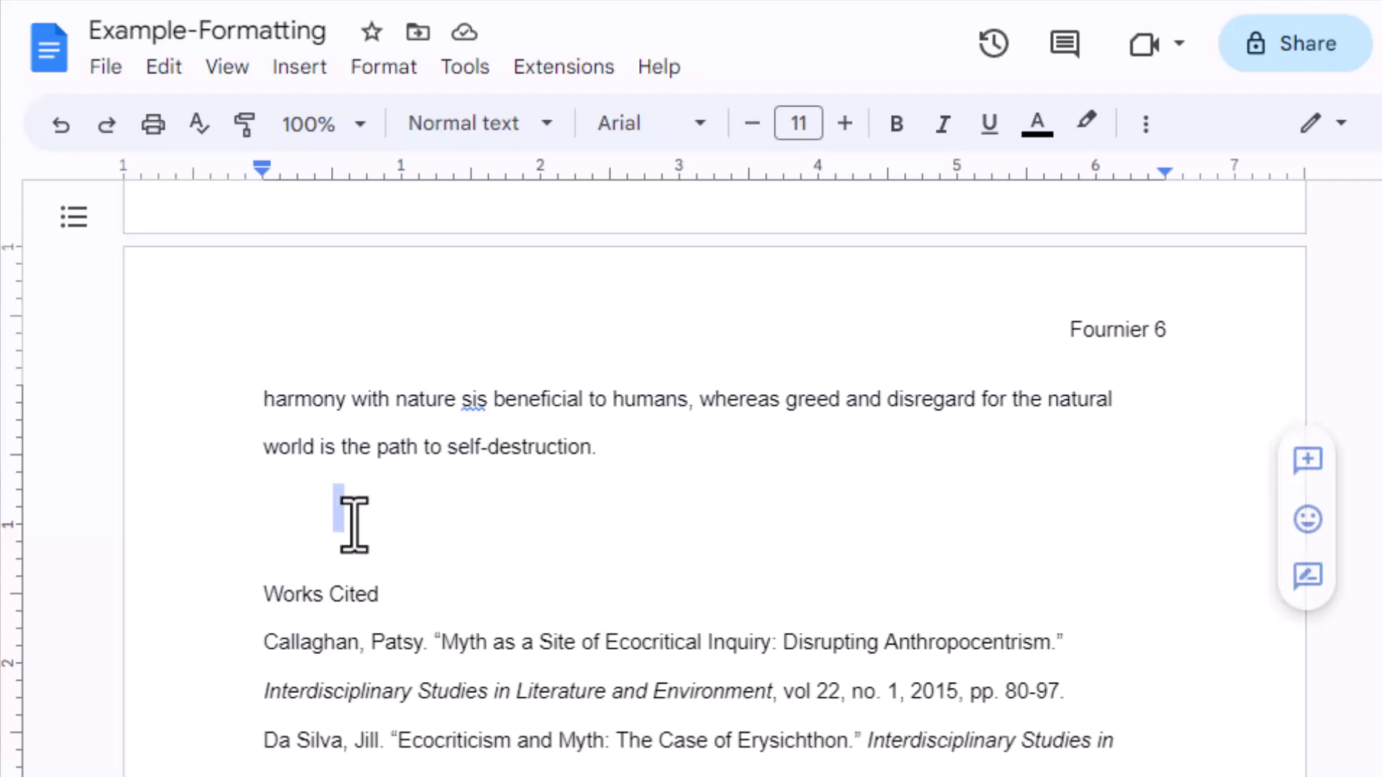
click(354, 526)
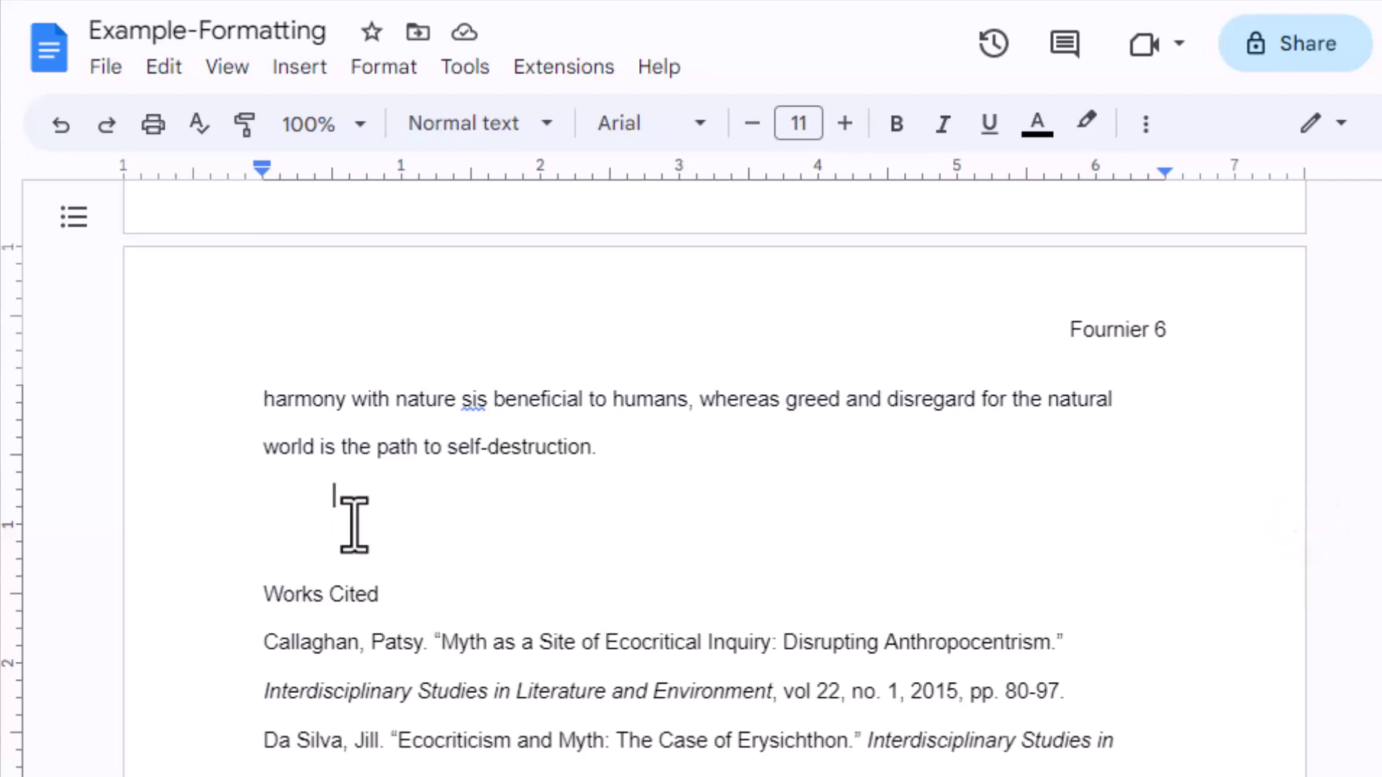
key(Return)
key(Return)
key(Return)
key(Return)
key(Return)
key(Return)
key(Return)
key(Return)
key(Return)
key(Return)
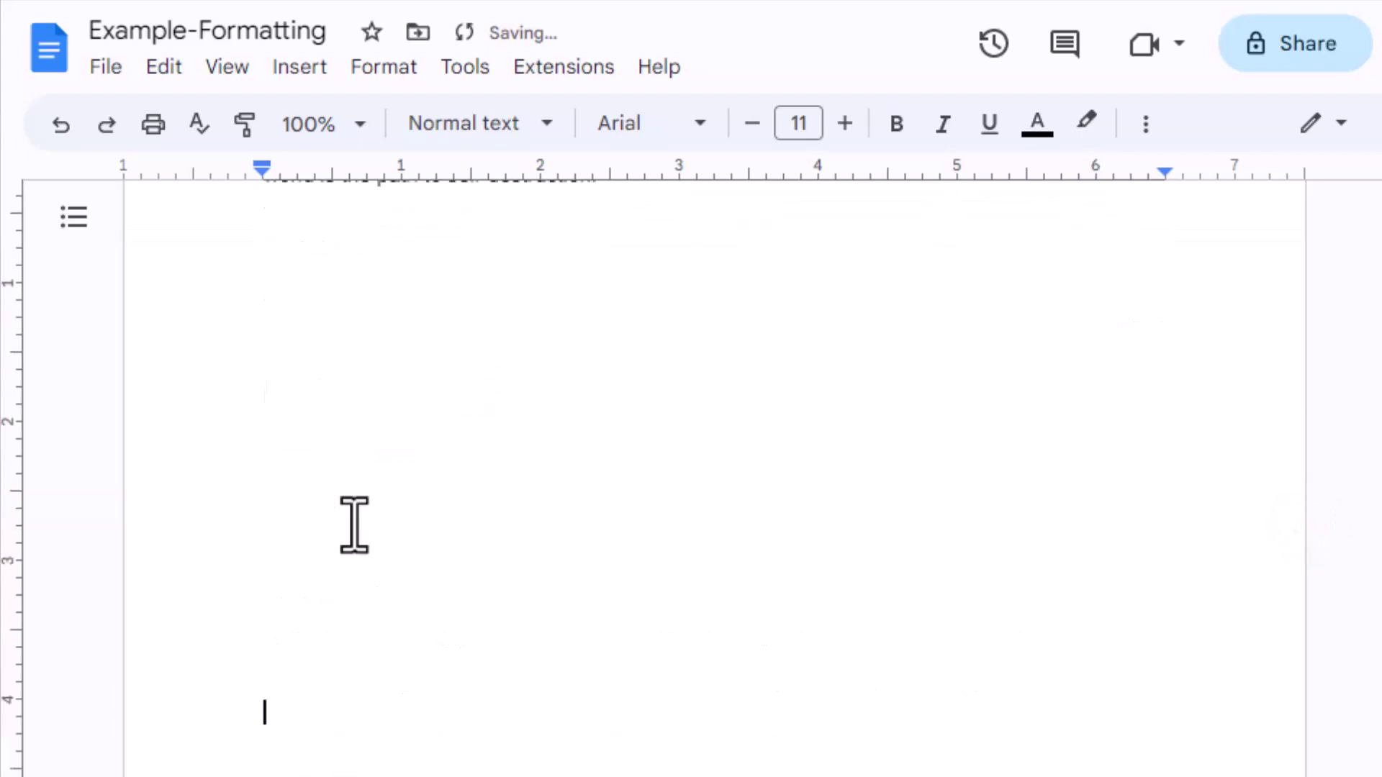
key(Return)
key(Return)
key(Return)
key(Return)
key(Return)
key(Return)
key(Return)
key(Return)
key(Return)
key(Return)
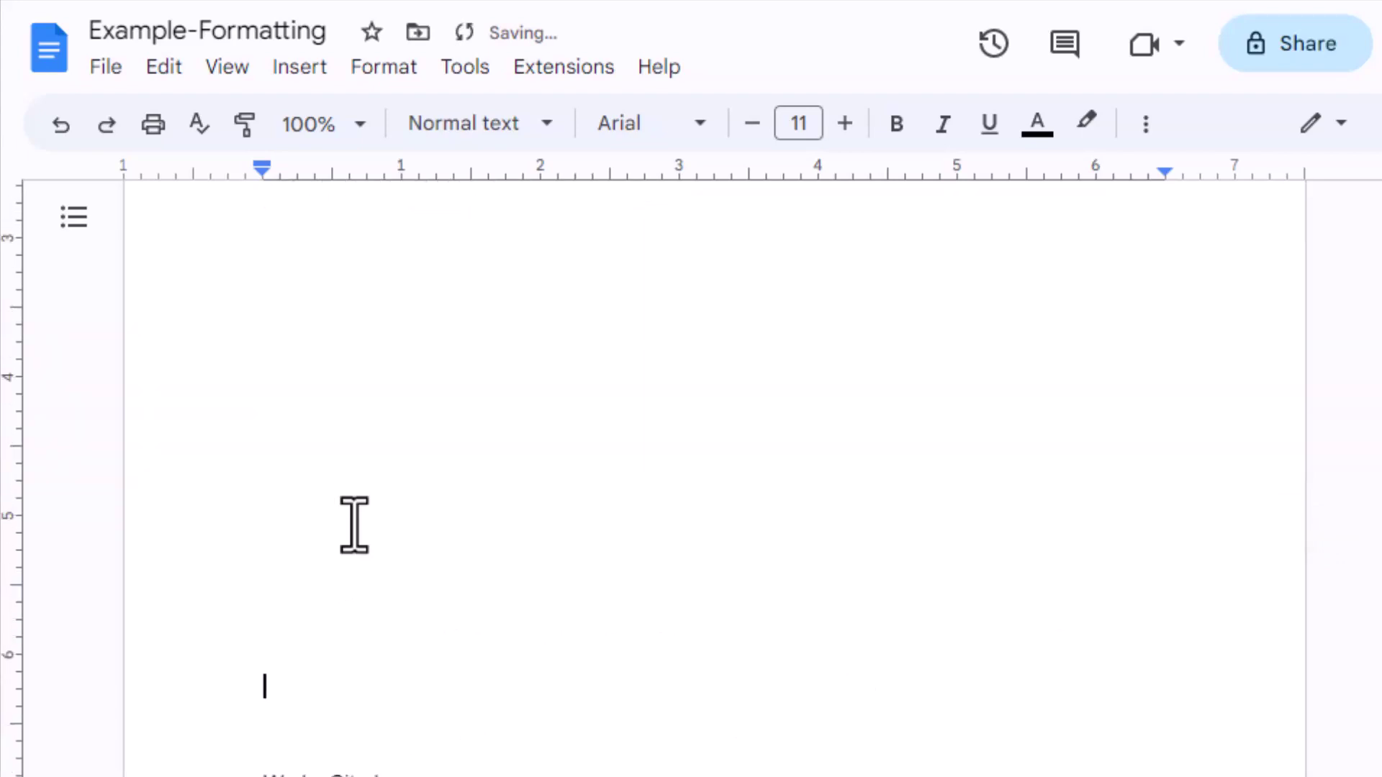
key(Return)
key(Return)
key(Return)
key(Return)
key(Return)
key(Return)
key(Return)
key(Return)
key(Return)
key(Return)
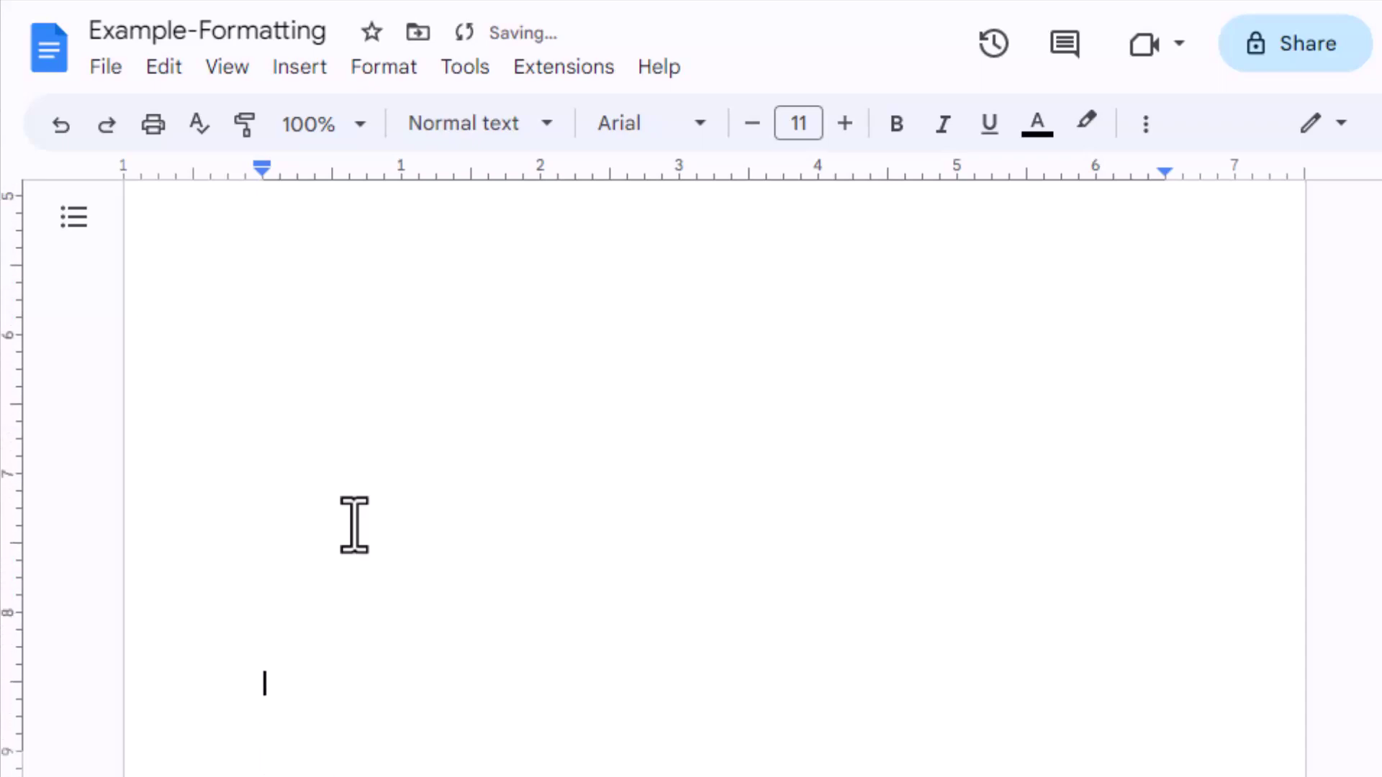
key(ctrl+z)
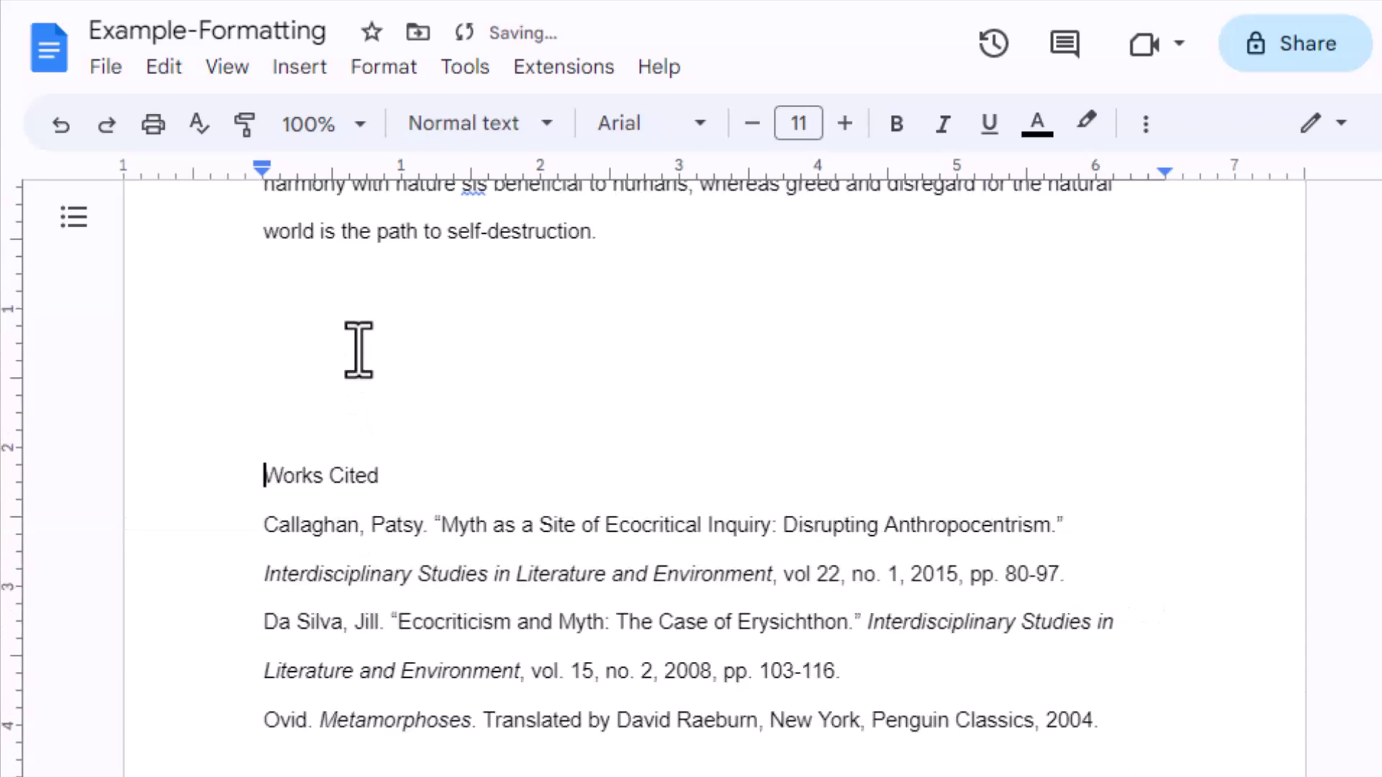
Step: Insert a page break directly before the Works Cited heading
click(266, 484)
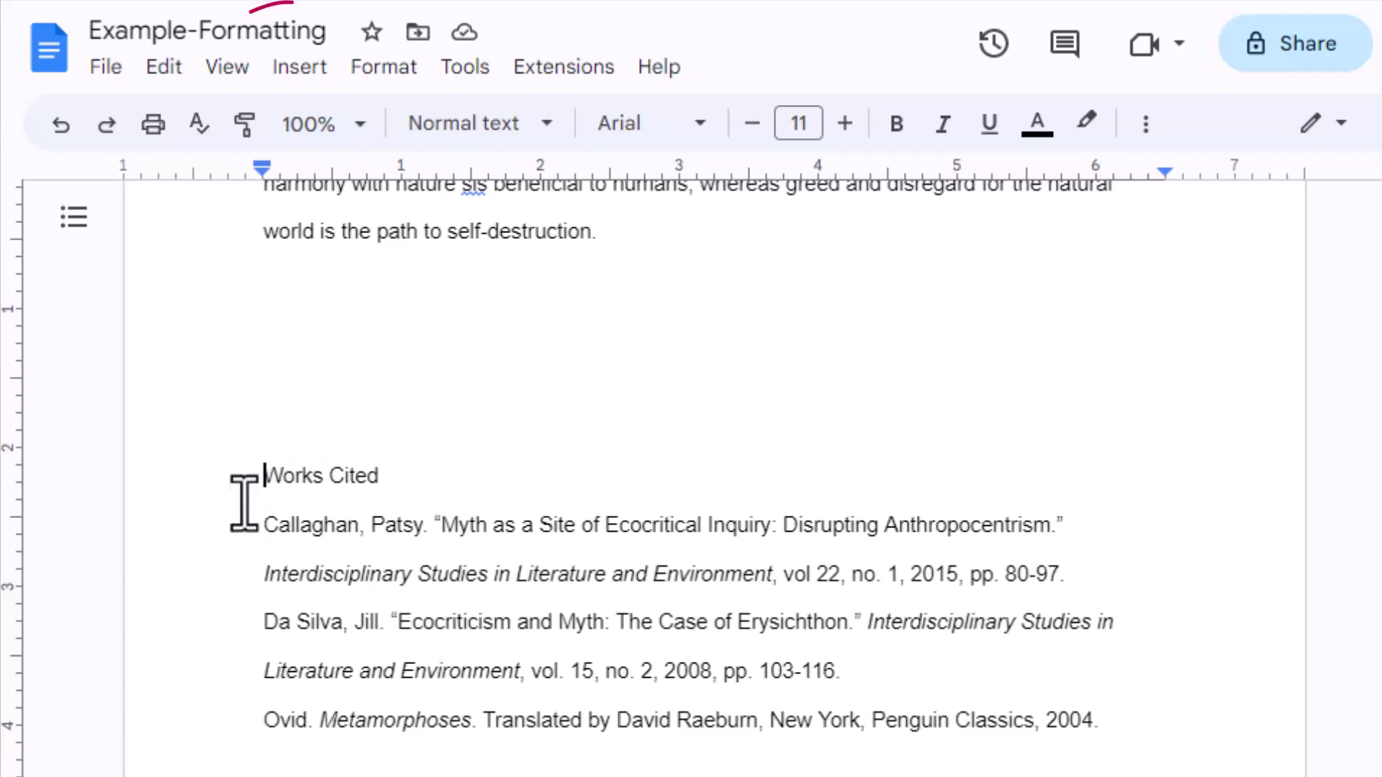
click(304, 67)
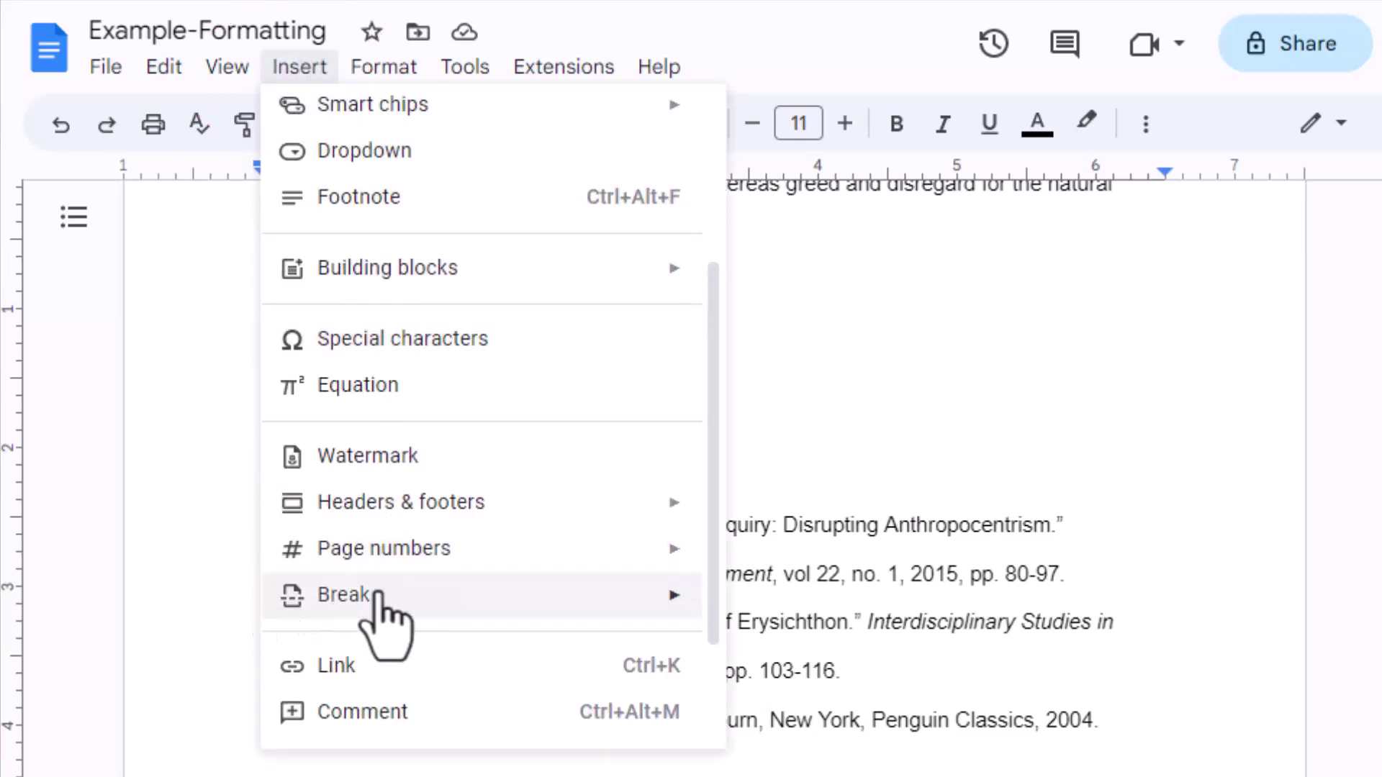
mouse_move(641, 605)
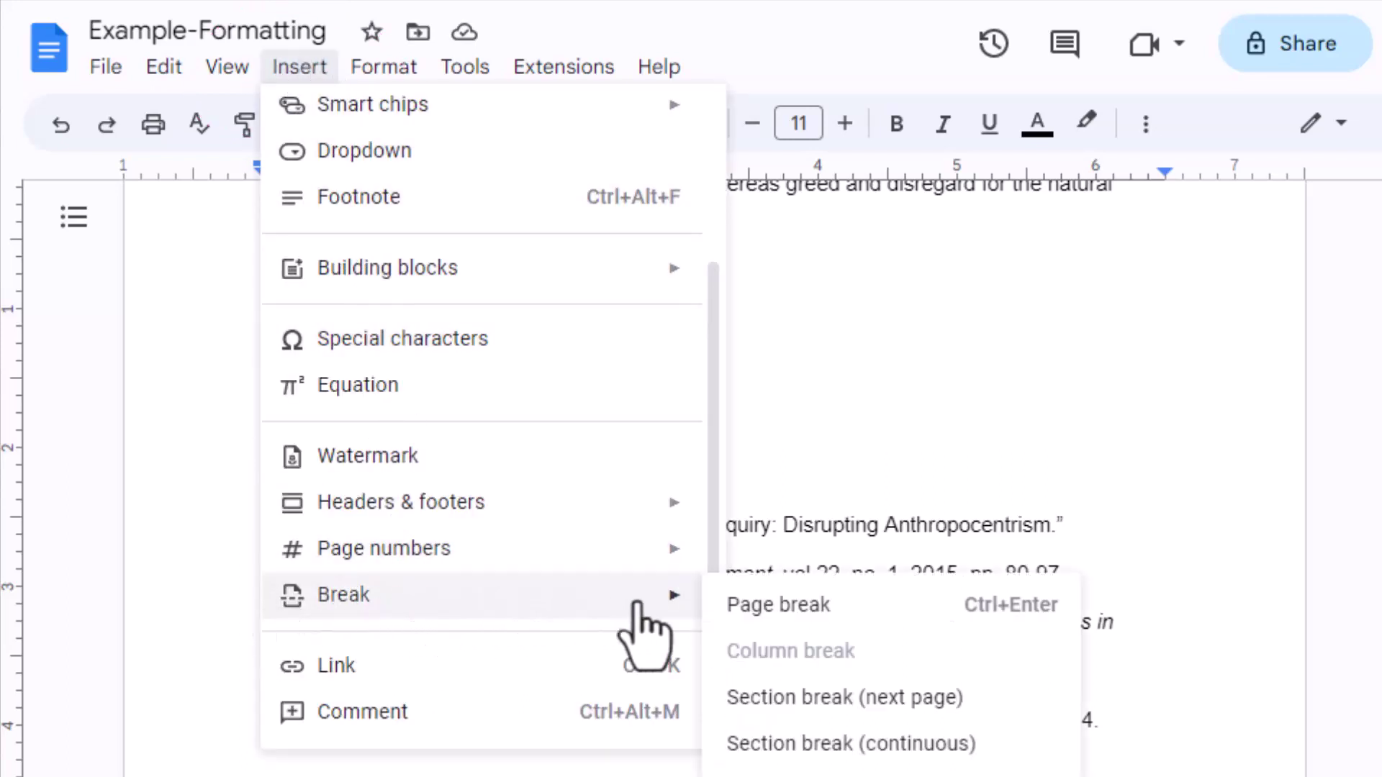
click(764, 606)
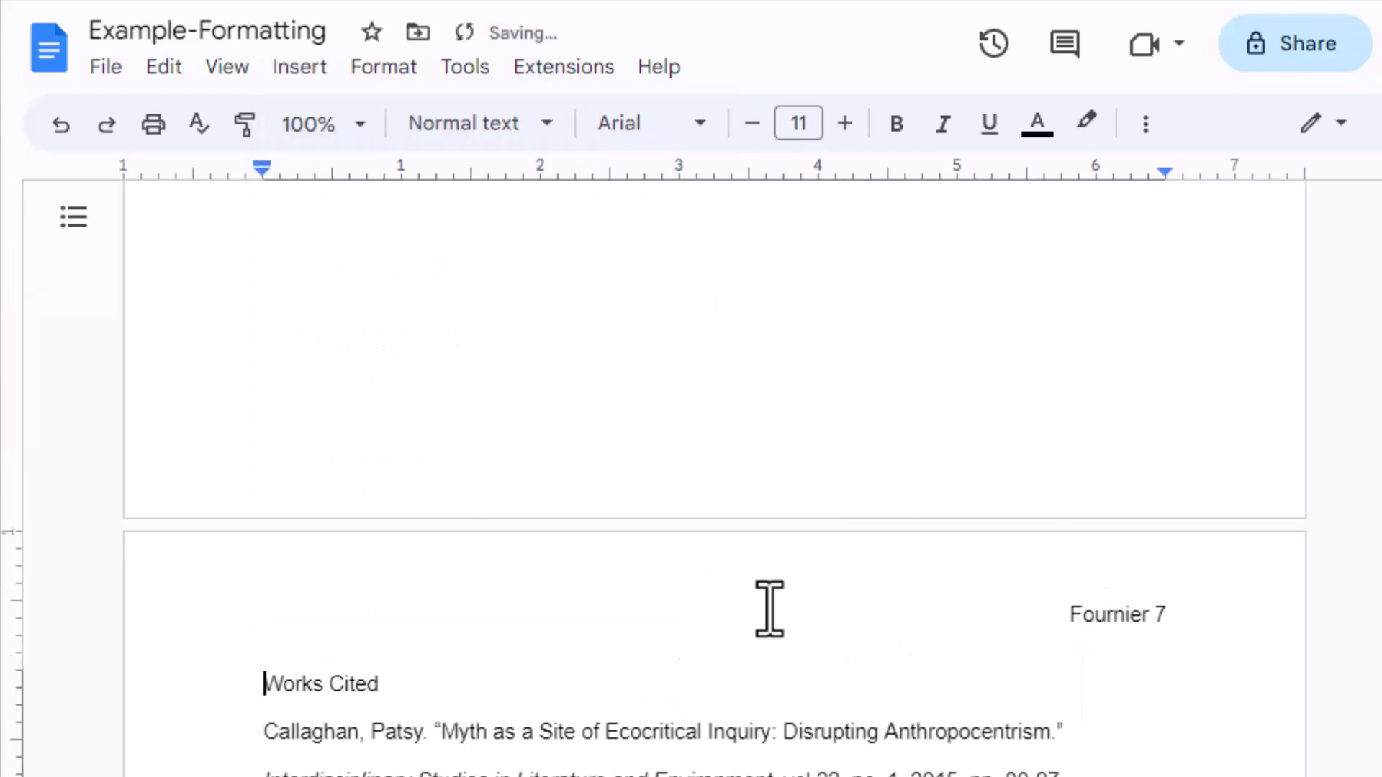
Step: Add three lines of filler text and several blank lines below the essay's last paragraph to test the page break before Works Cited
scroll(641, 662, up, 15)
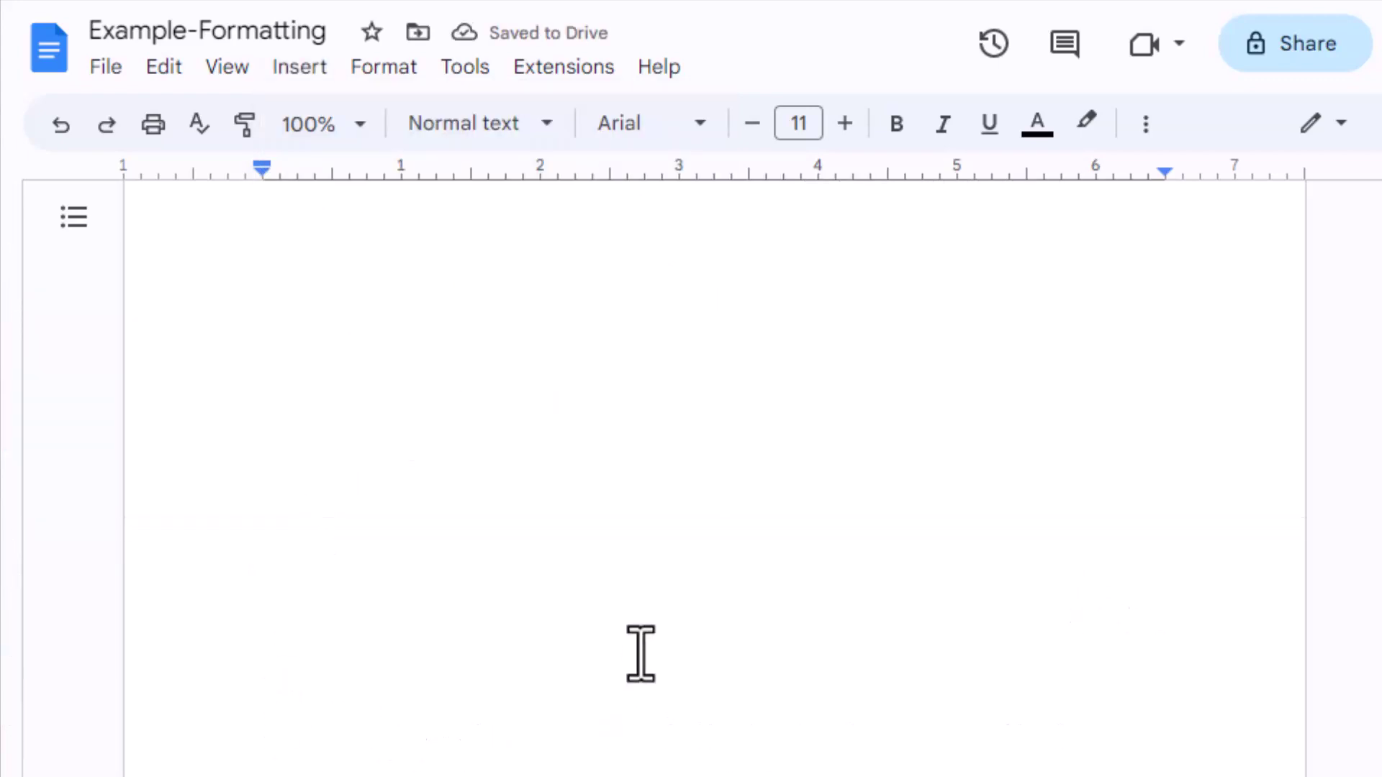
click(674, 355)
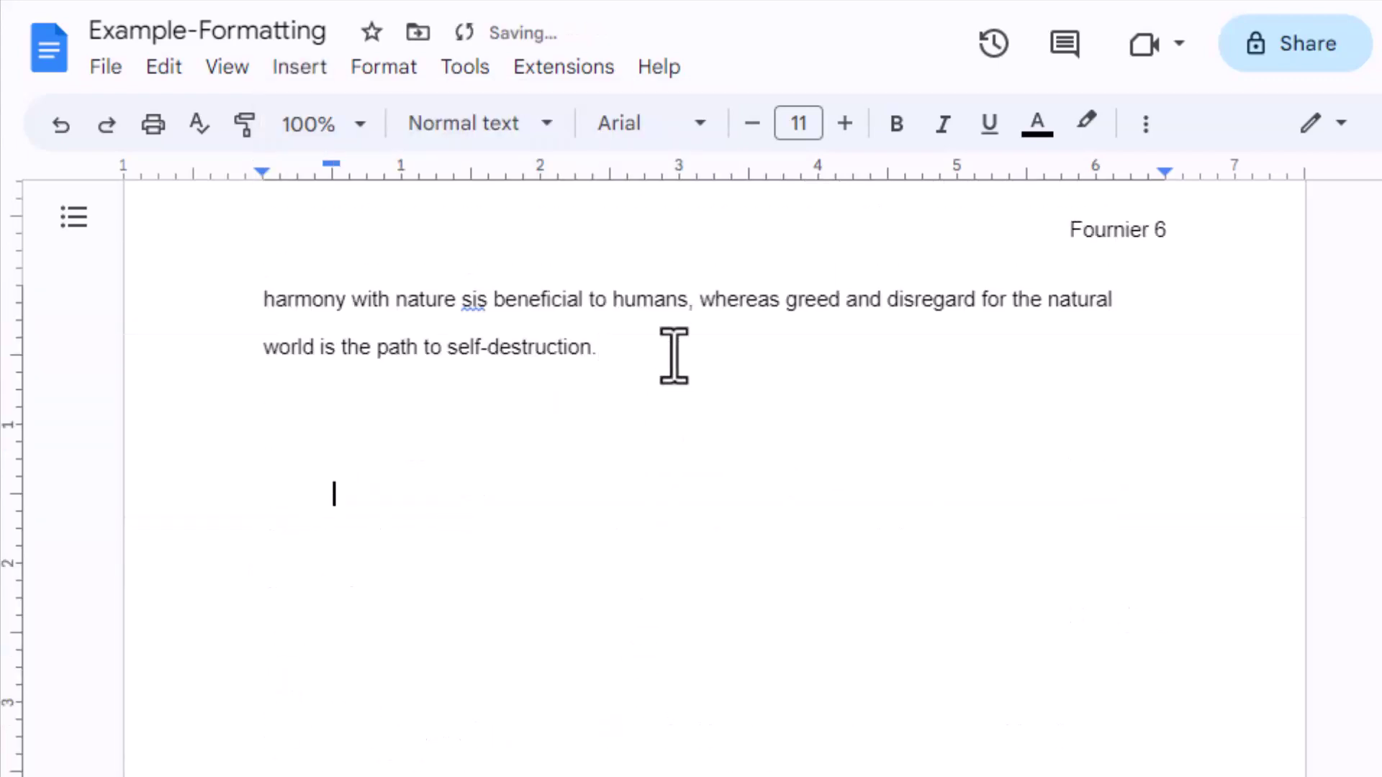
text(rjgepjgpojrgep)
key(Return)
text(geoprjeojhoermhegjorekg)
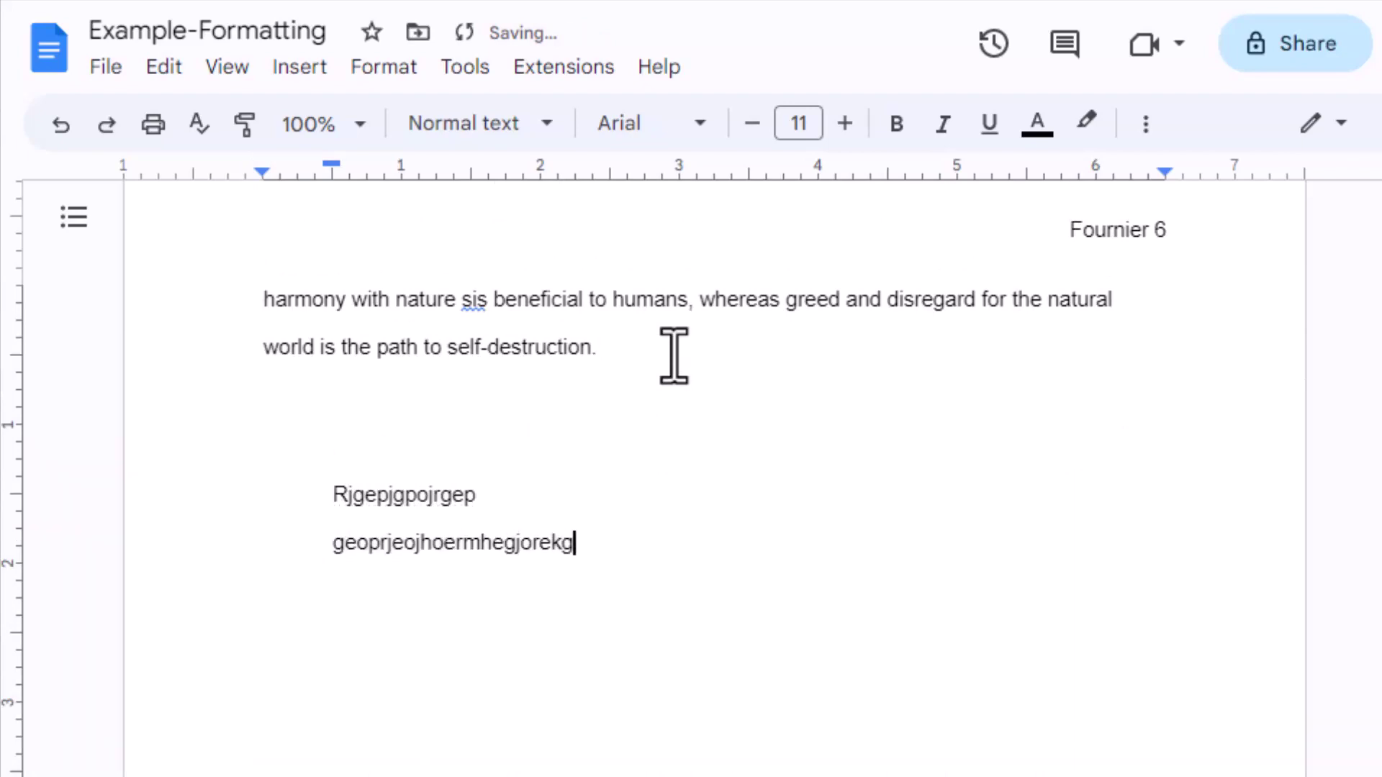
key(Return)
text(g)
key(Return)
key(Return)
key(Return)
key(Return)
key(Return)
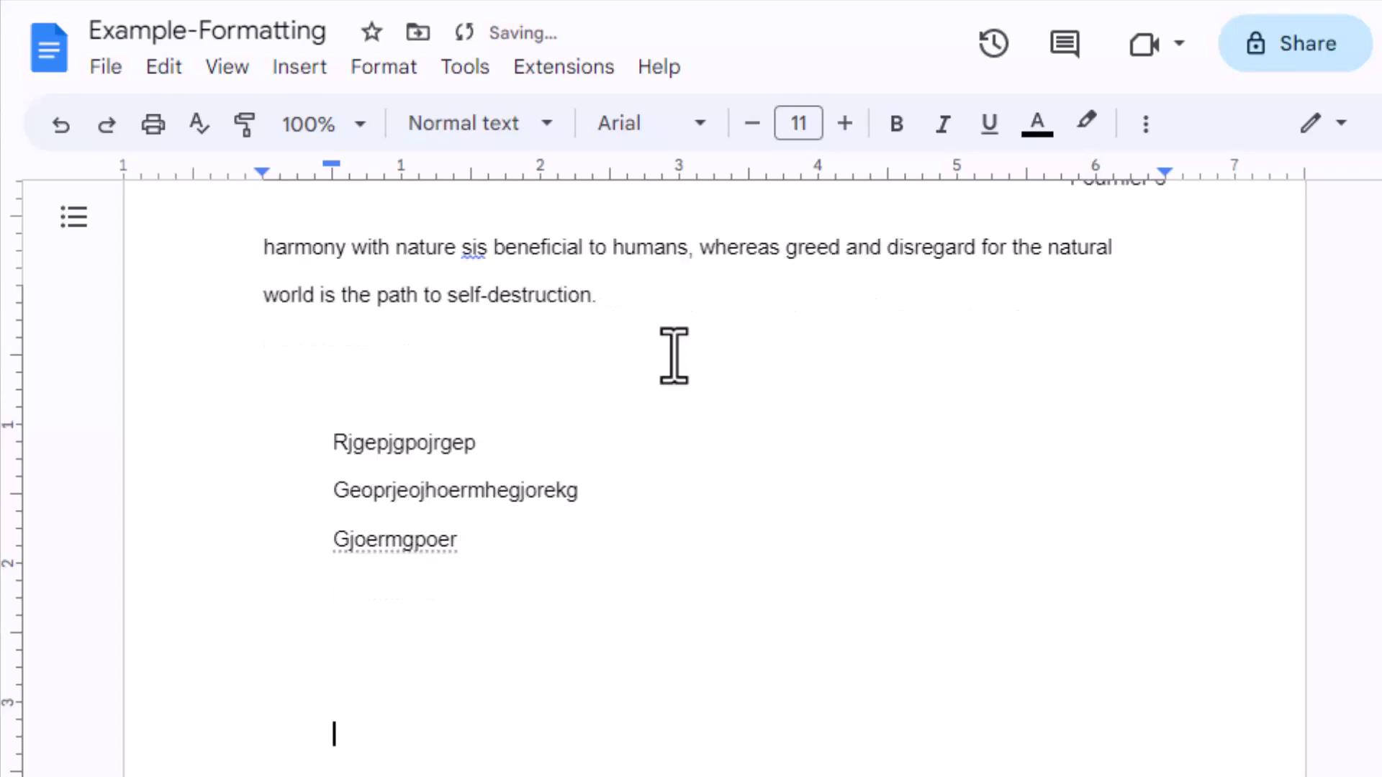
scroll(703, 366, down, 5)
scroll(707, 369, down, 10)
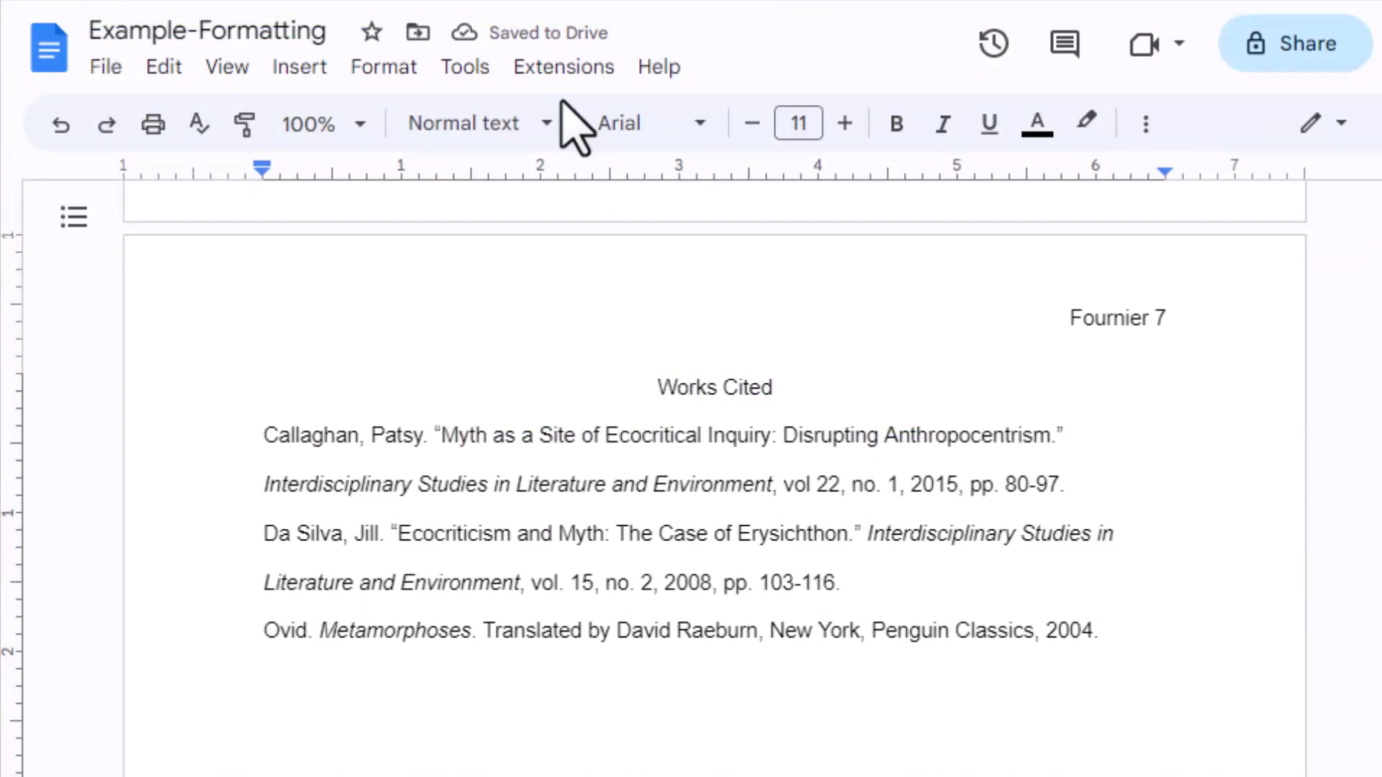
Step: Examine the paragraph styles offered for the Works Cited heading, including Heading 1, Heading 2 and Heading 3, without applying one
click(460, 134)
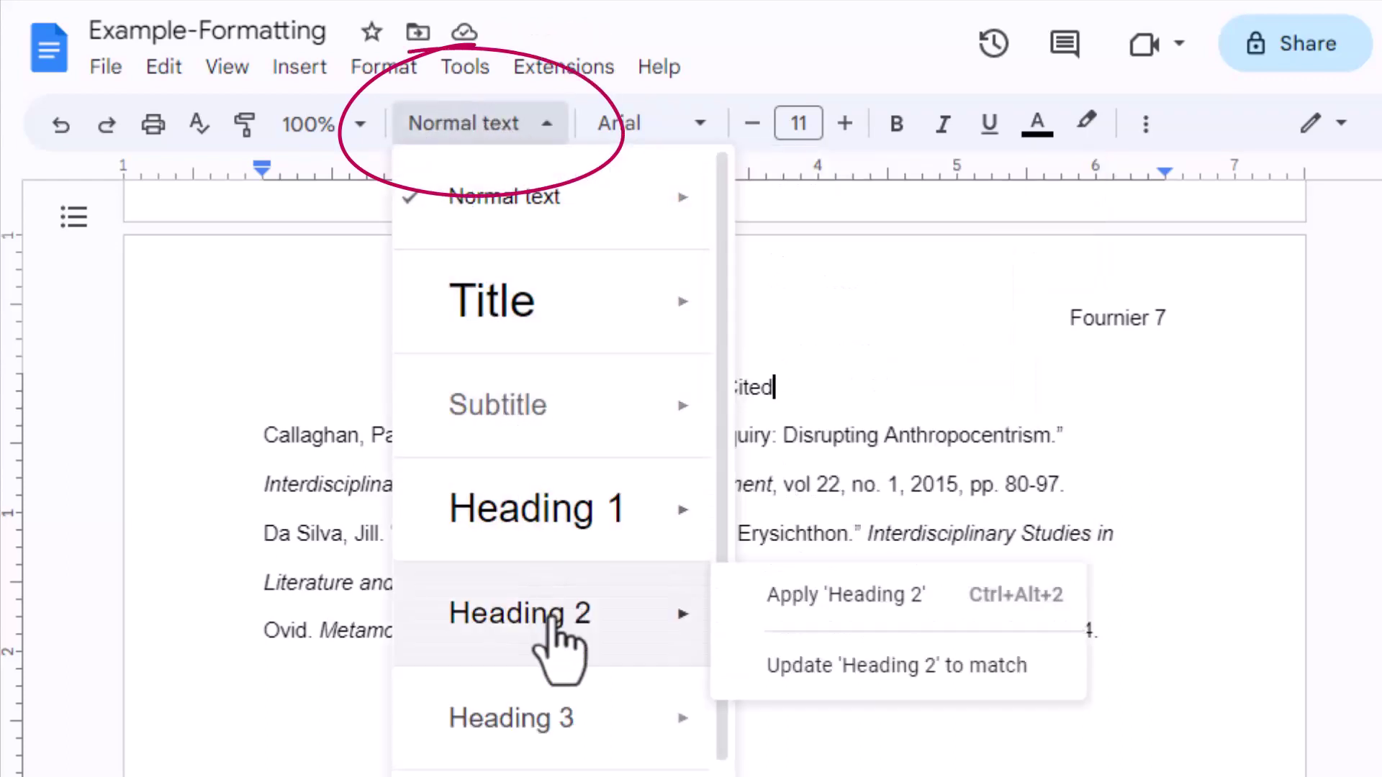
mouse_move(556, 713)
mouse_move(569, 533)
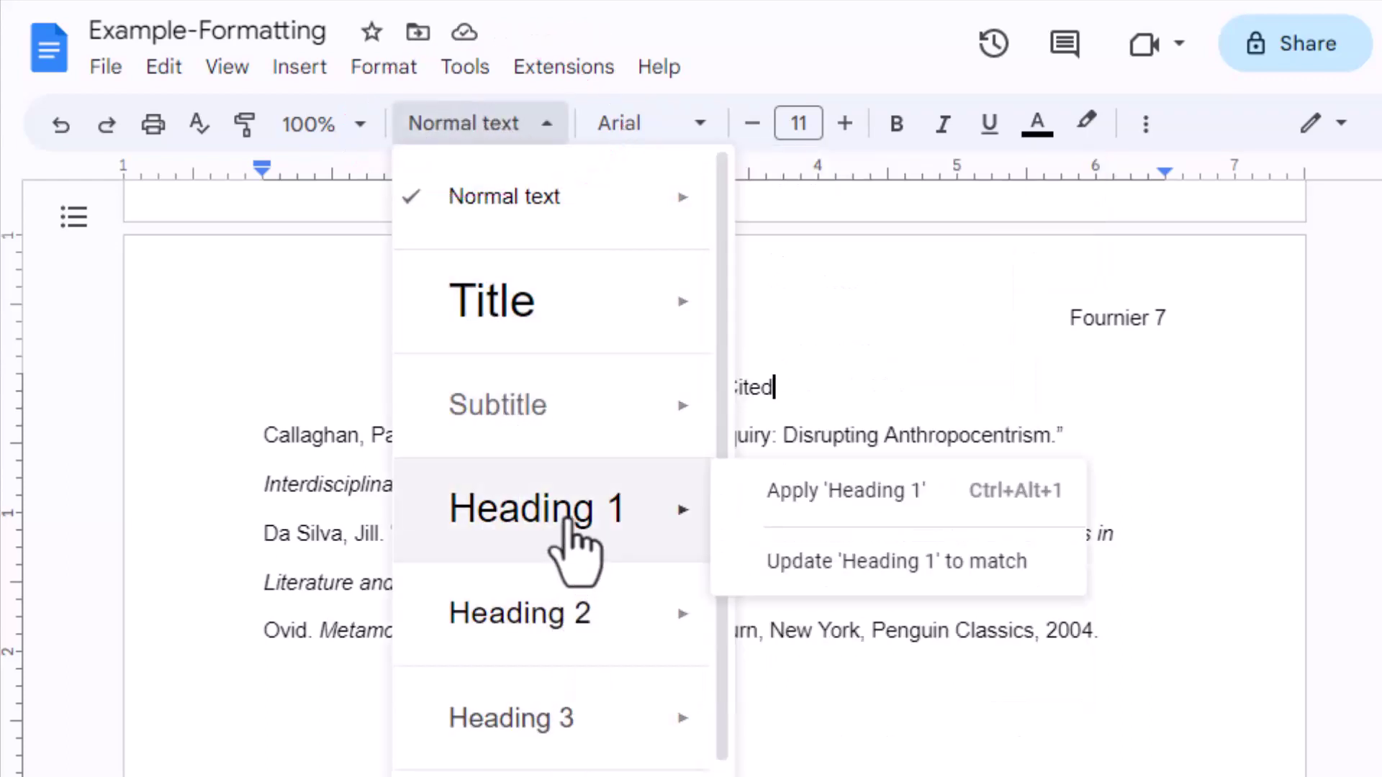
scroll(568, 533, down, 1)
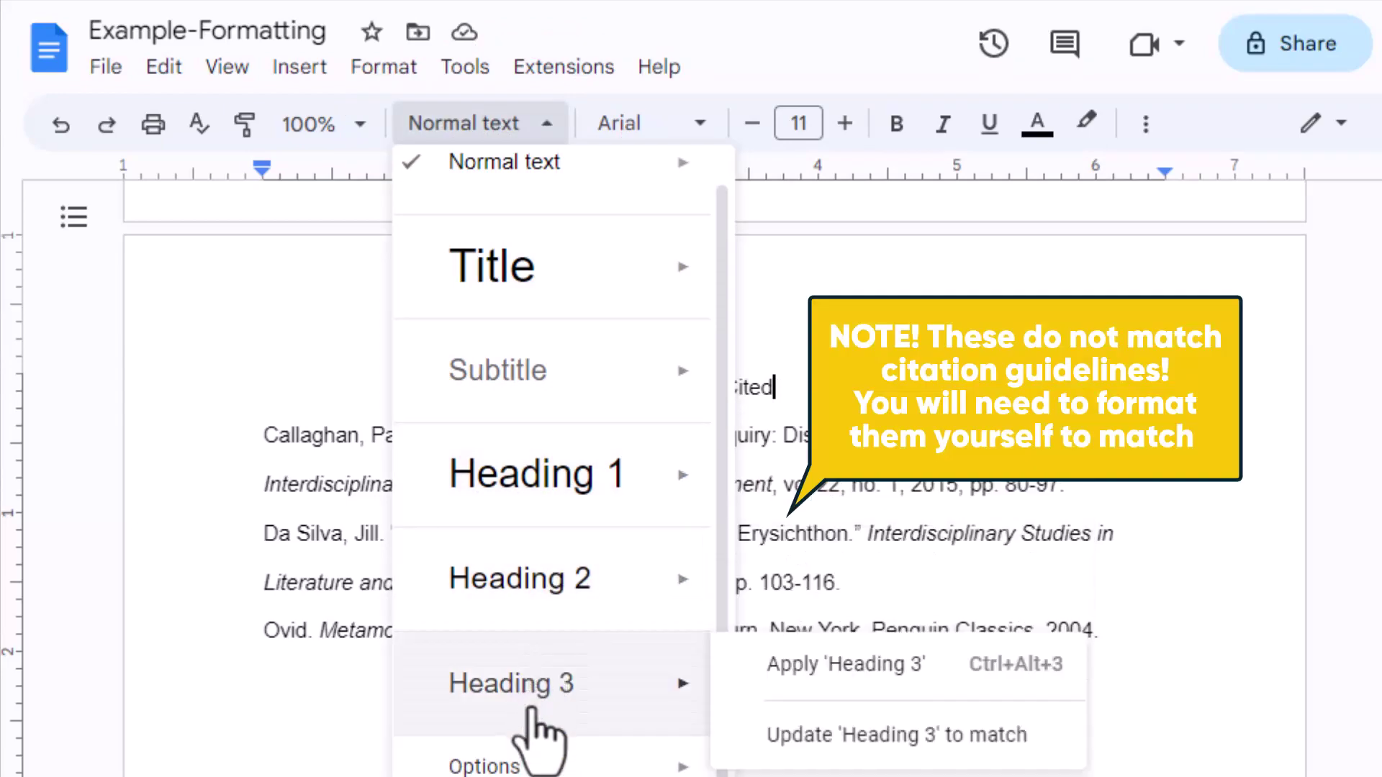
mouse_move(691, 575)
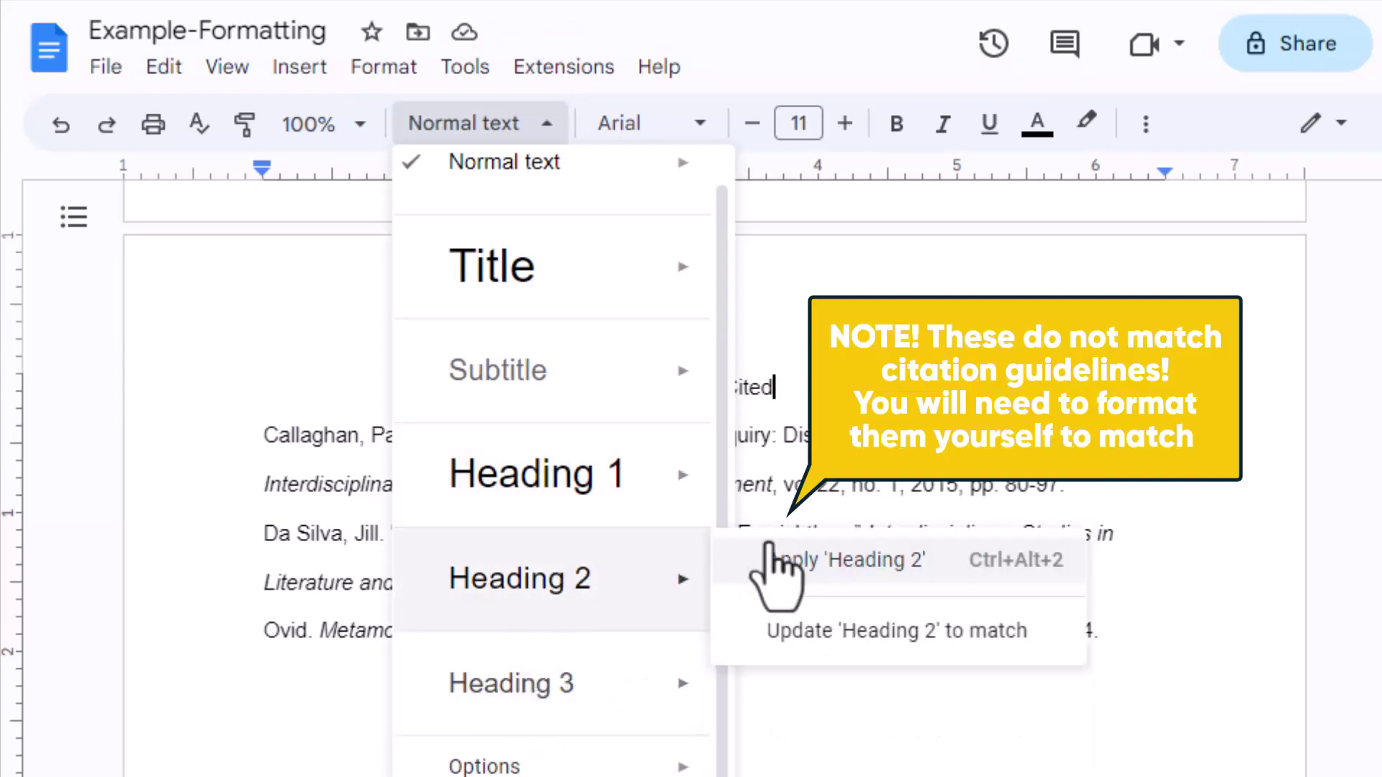
click(455, 137)
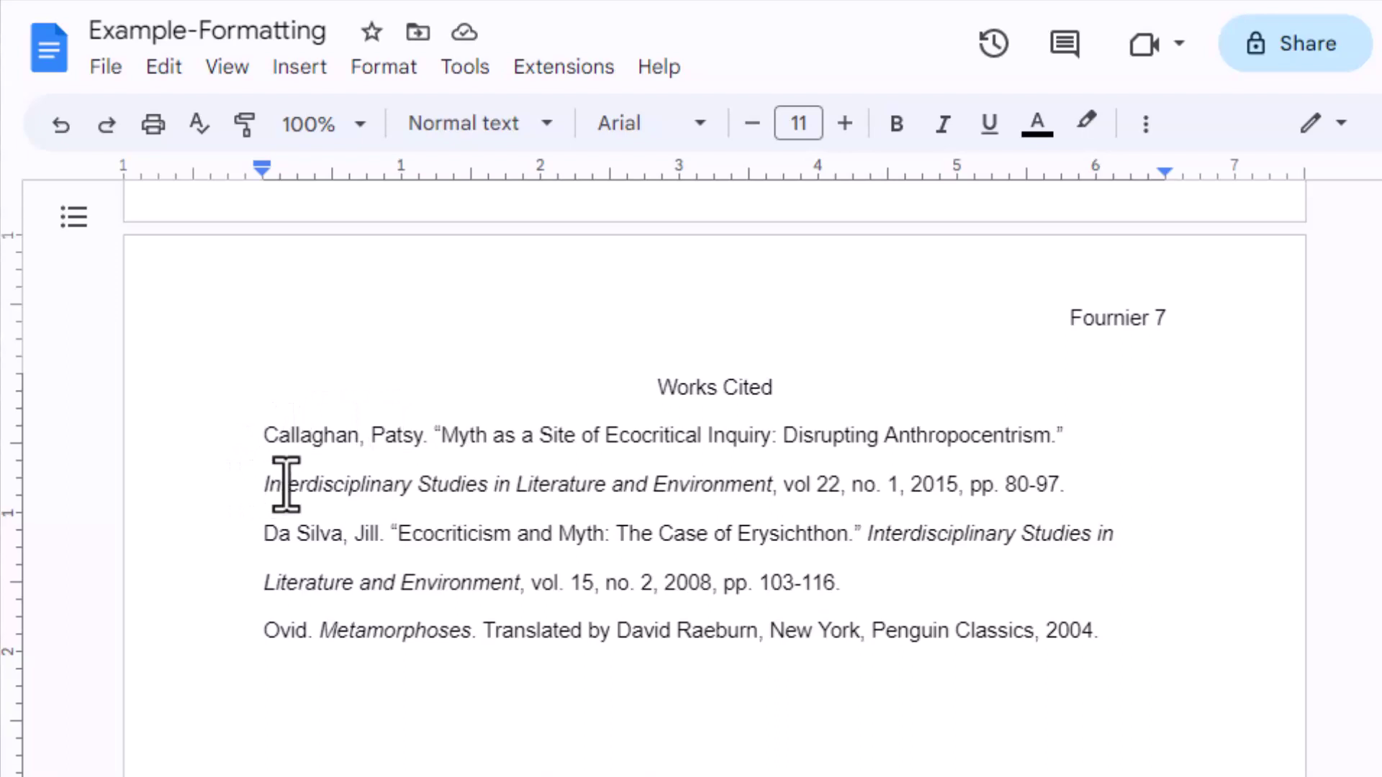
Step: Try to indent the second lines of the first two Works Cited entries with tabs, and remove both indents
key(Tab)
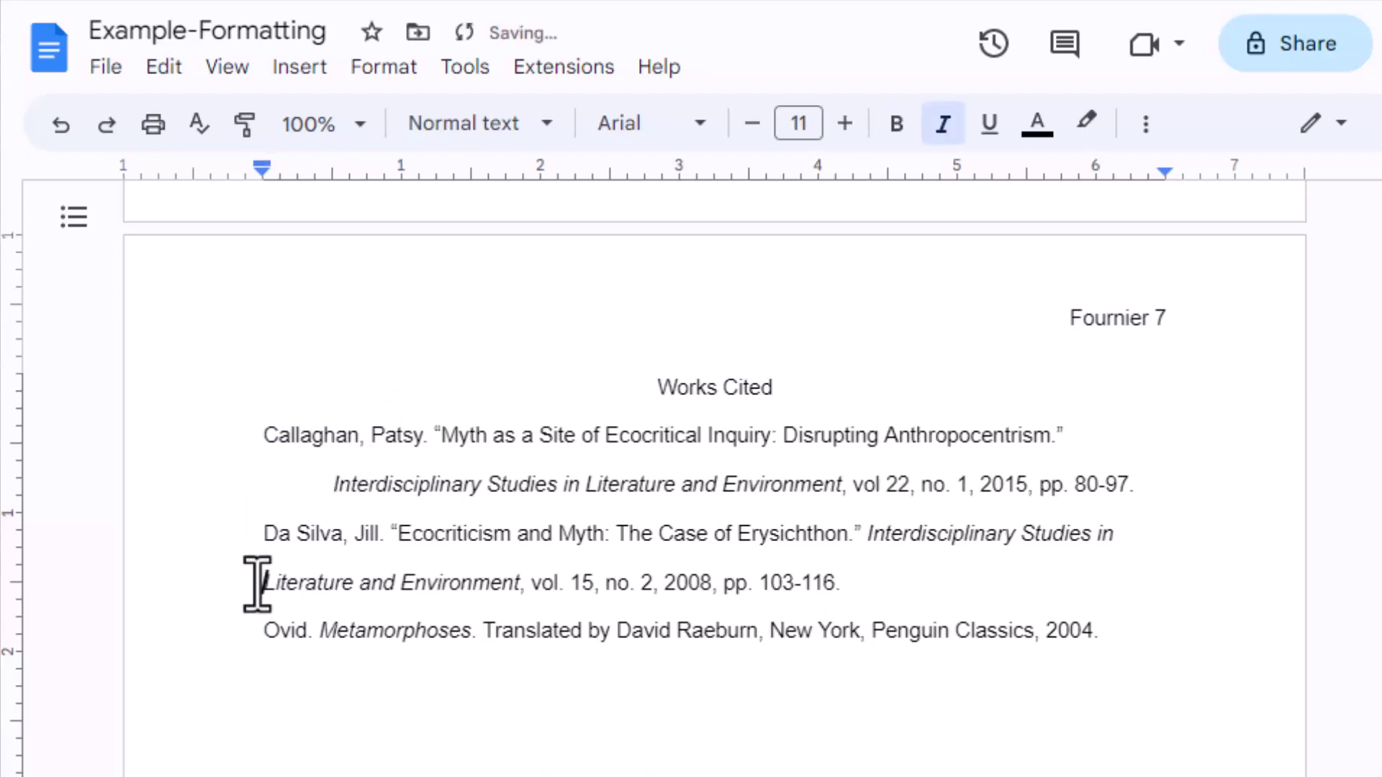
key(Tab)
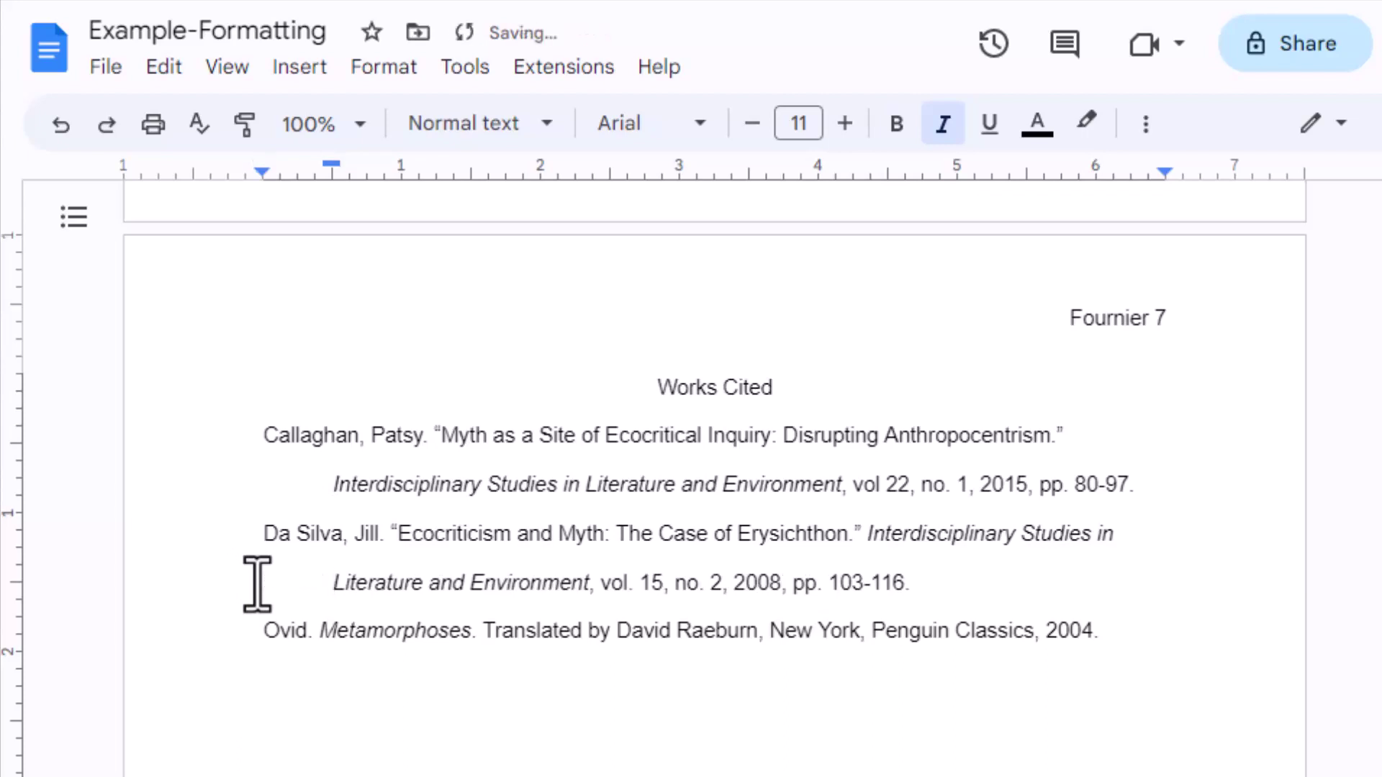
key(ctrl+z)
click(337, 483)
key(BackSpace)
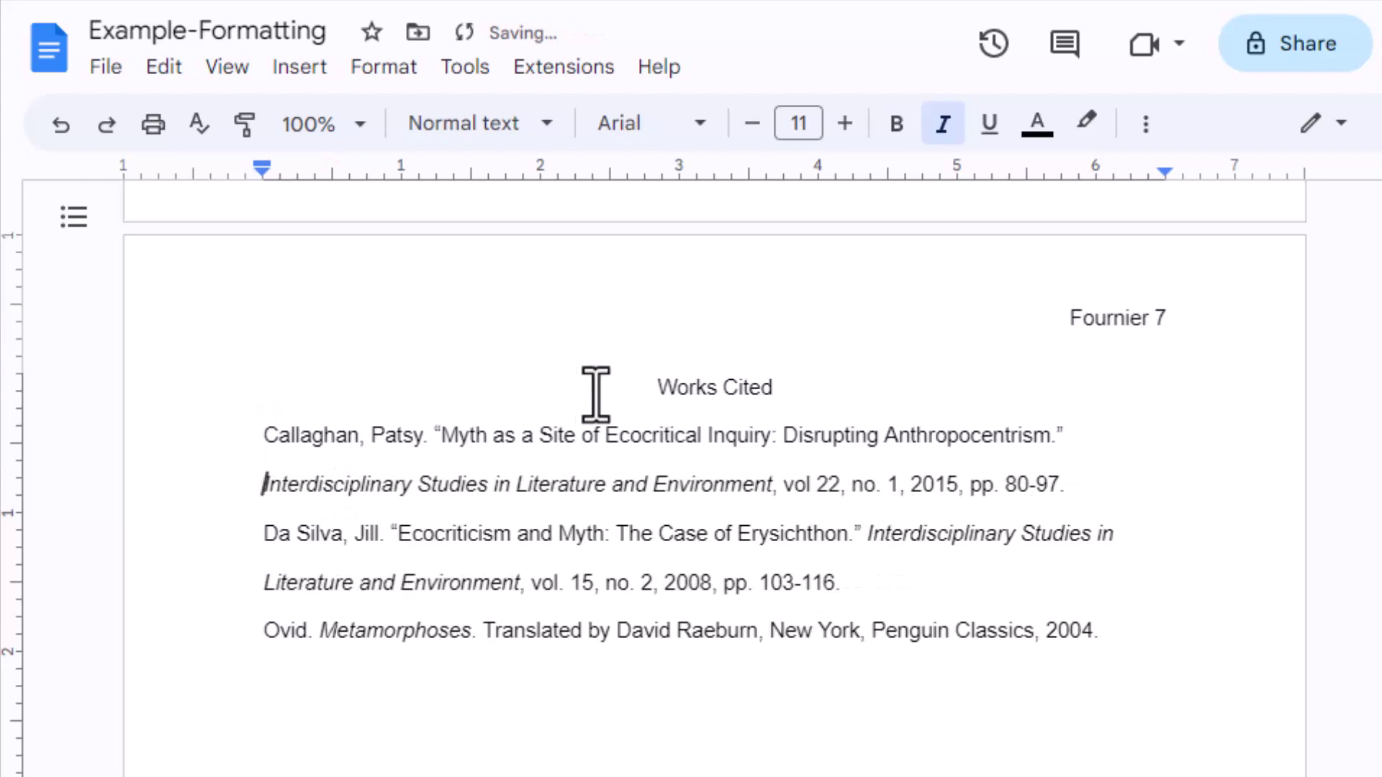
key(Down)
key(Down)
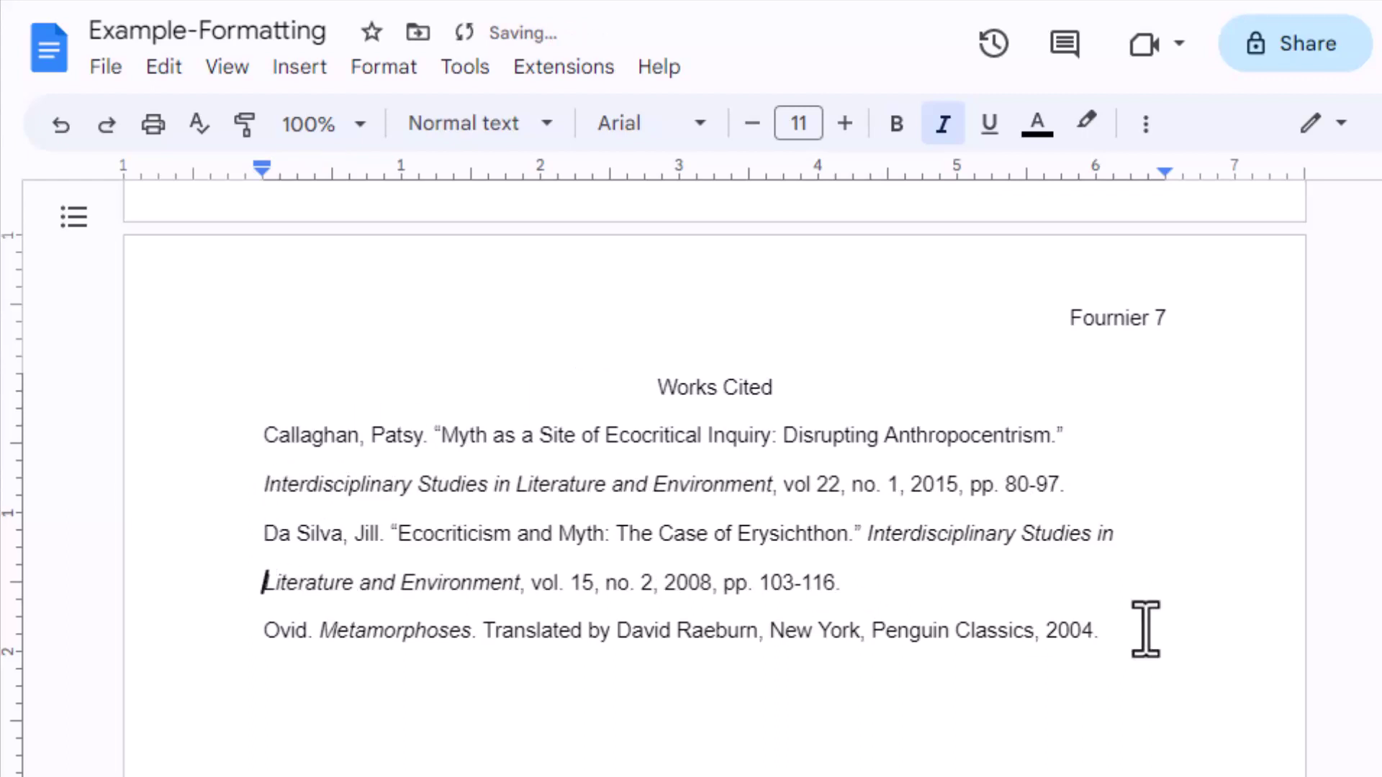
Step: Apply a Hanging special indent to all Works Cited entries and place the cursor after the last entry
drag(1132, 626, 254, 439)
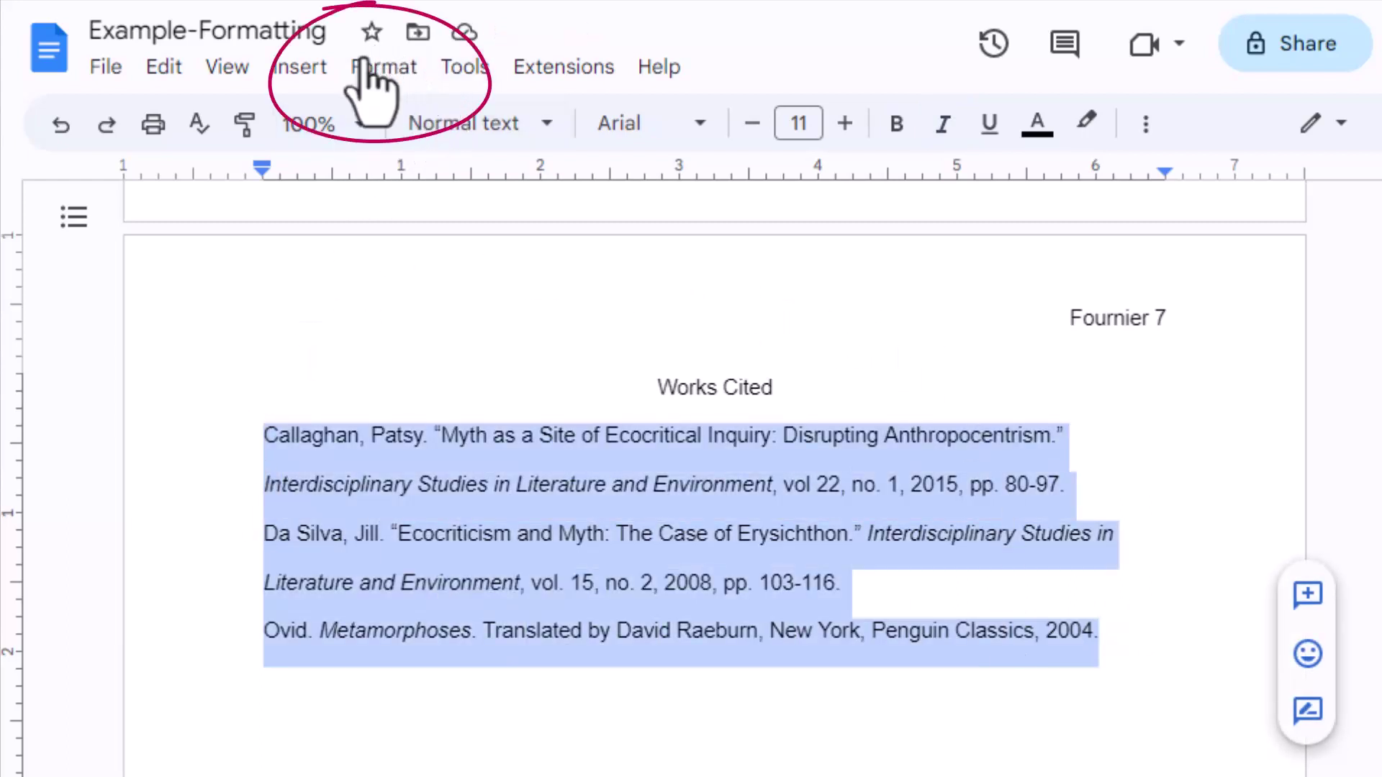
click(362, 65)
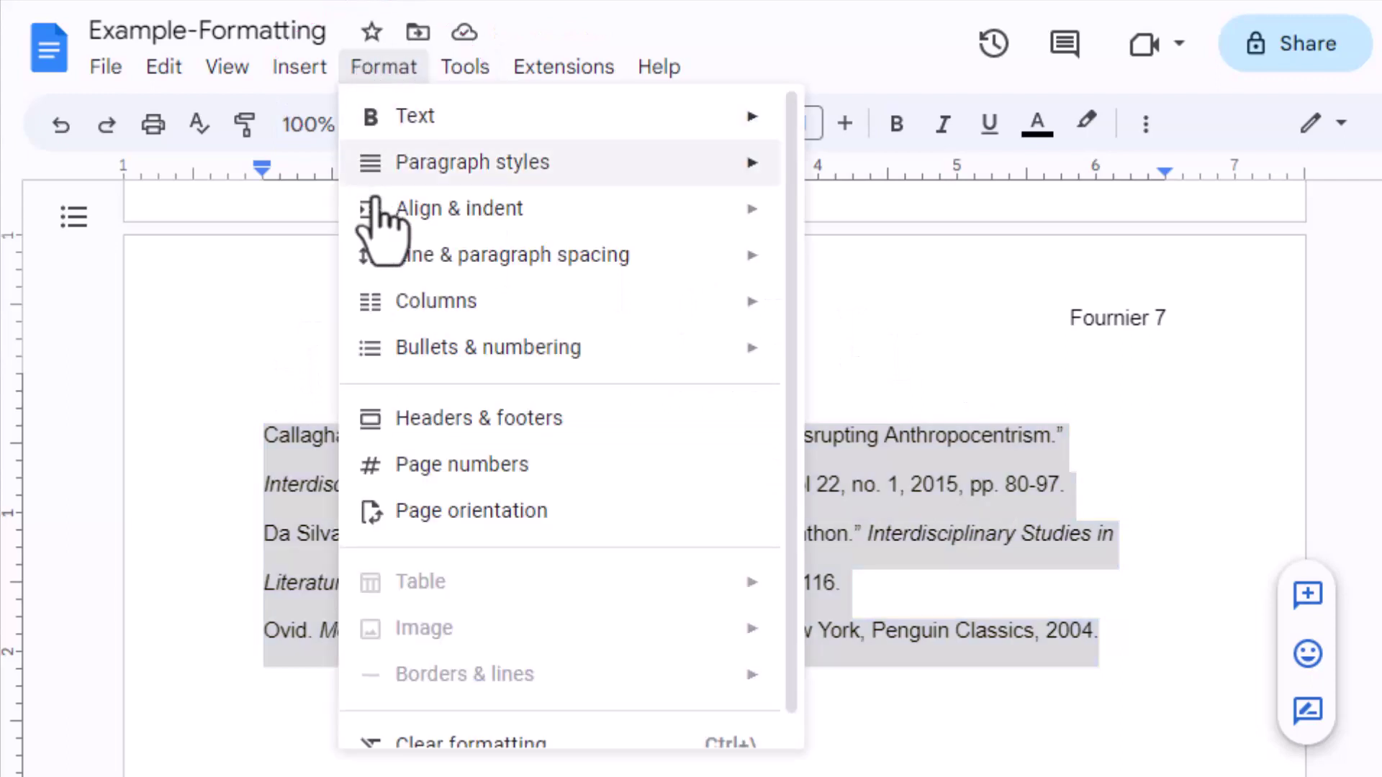
mouse_move(377, 198)
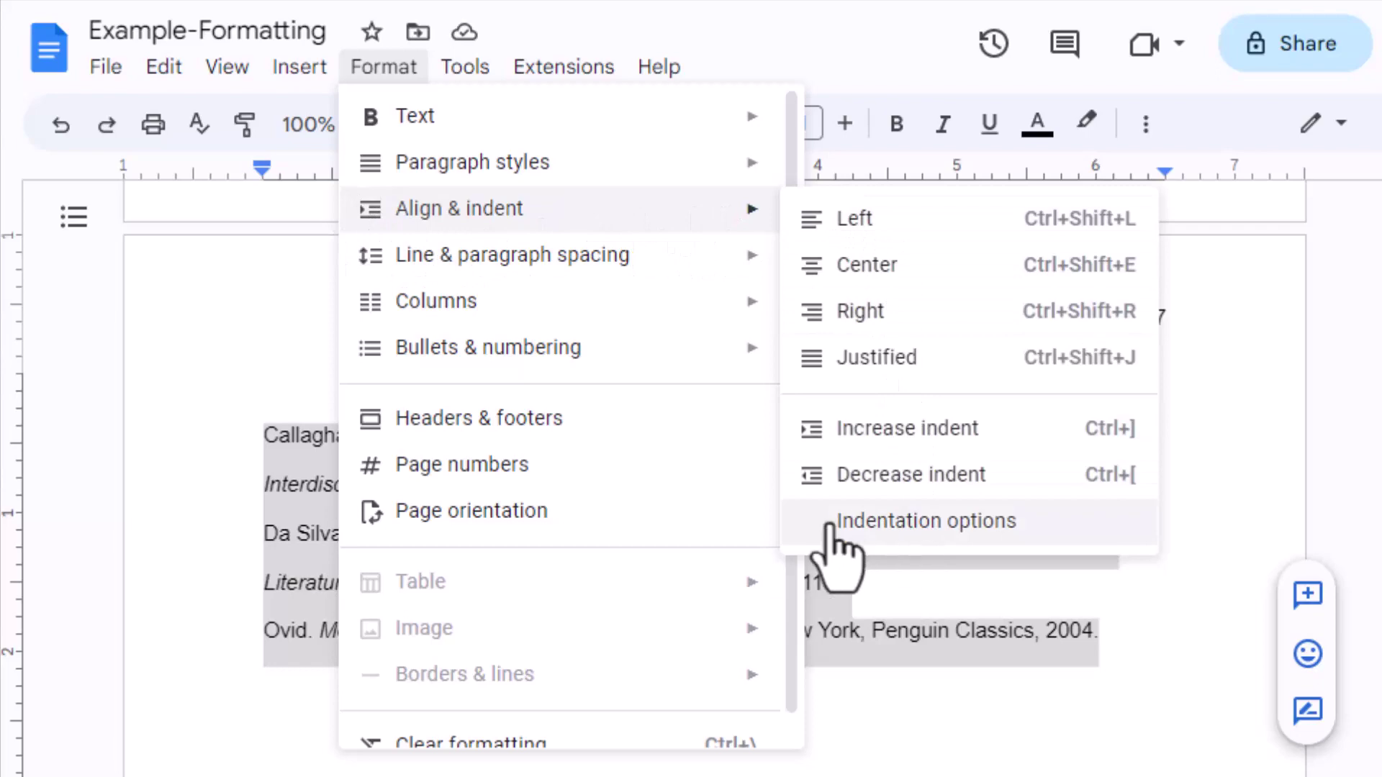
click(900, 520)
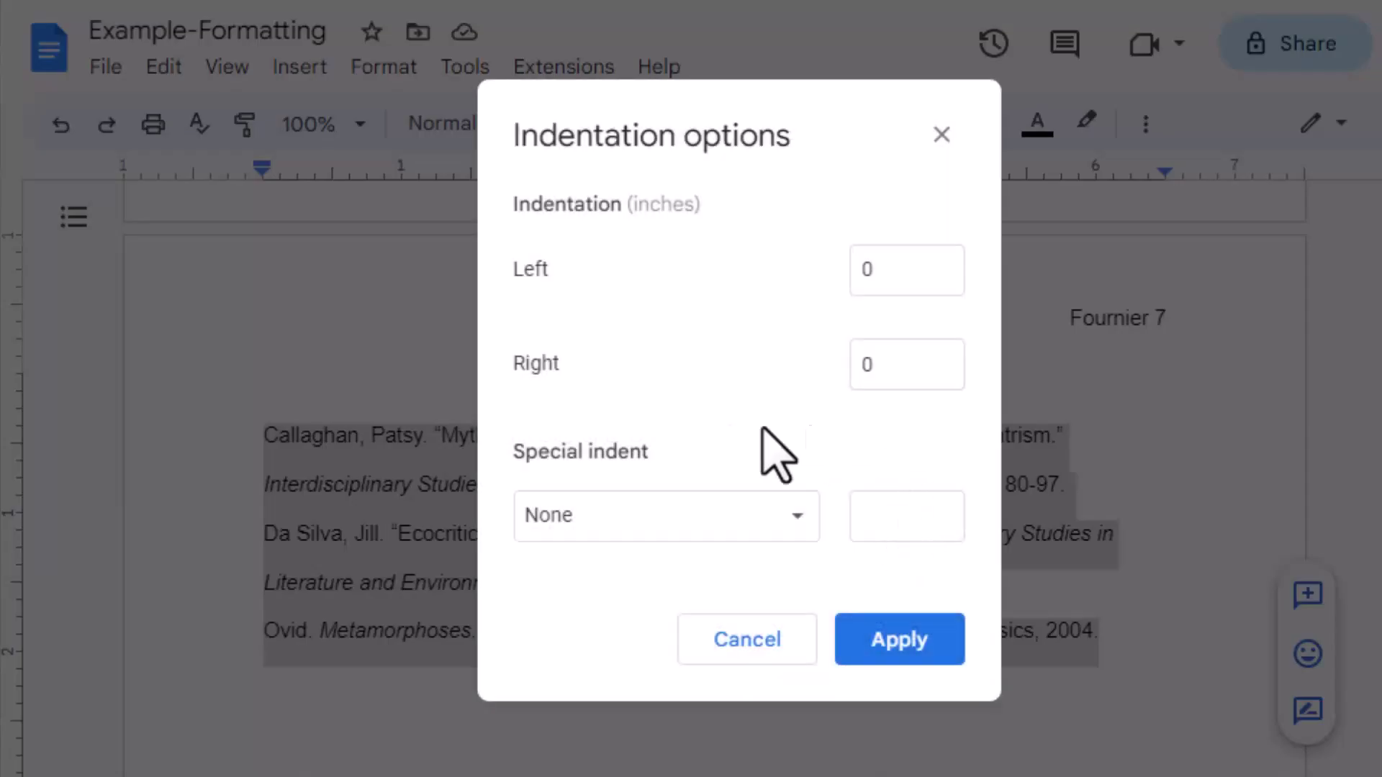
click(561, 529)
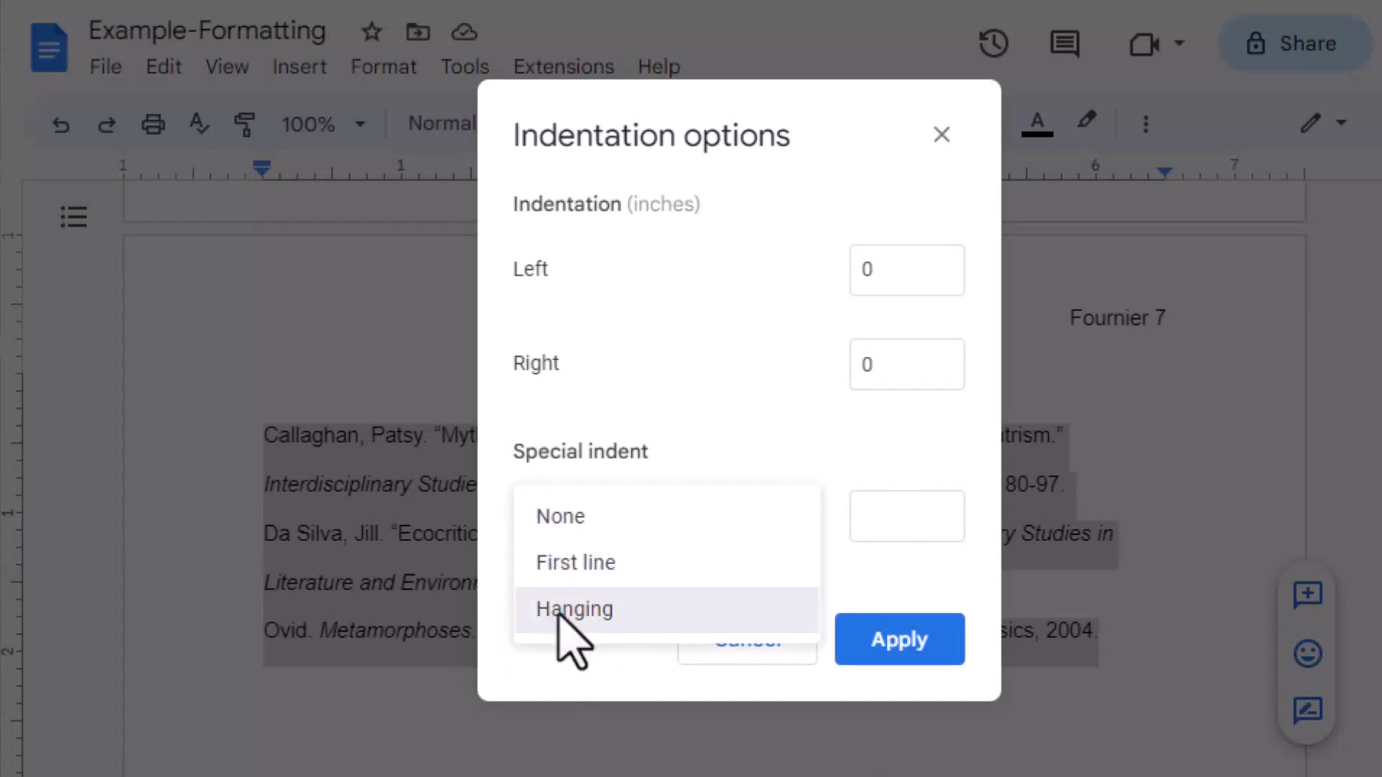
click(572, 611)
click(889, 637)
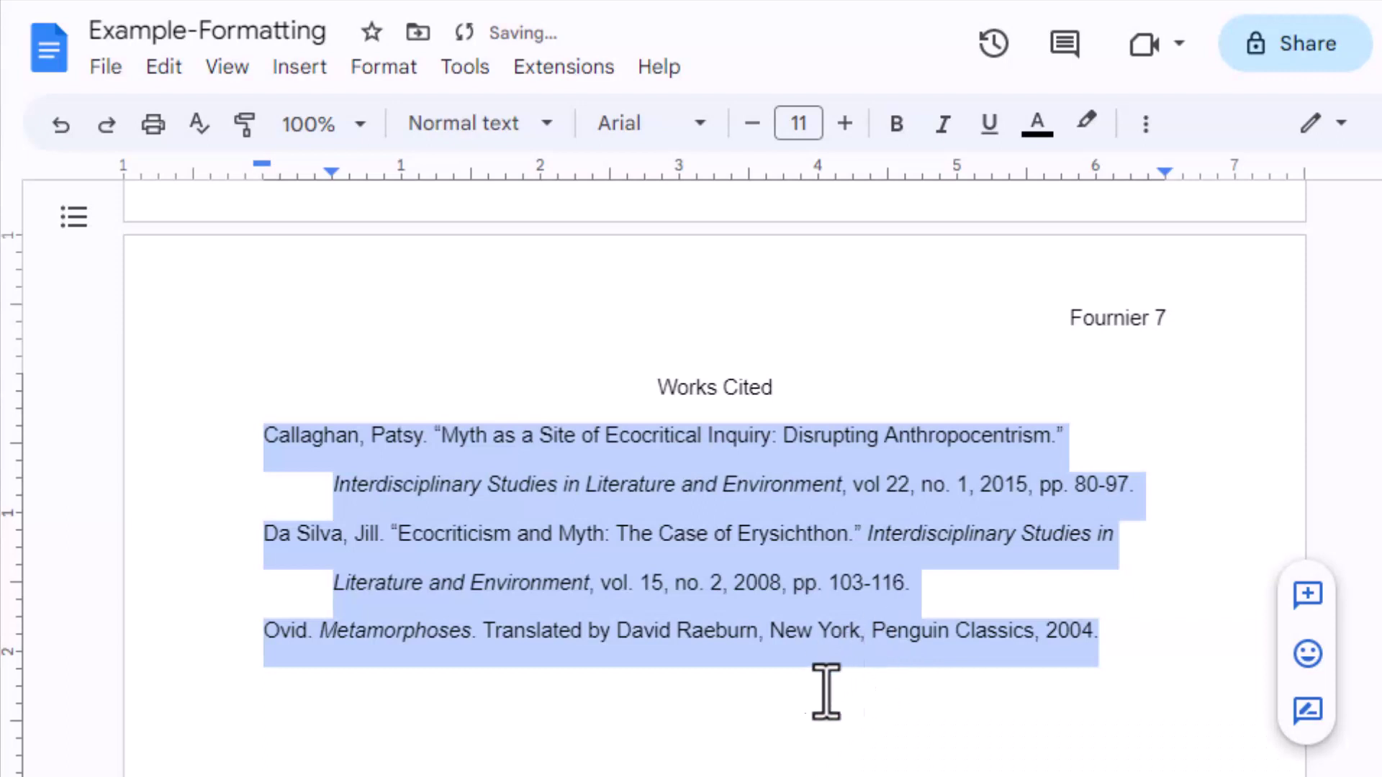
click(1120, 641)
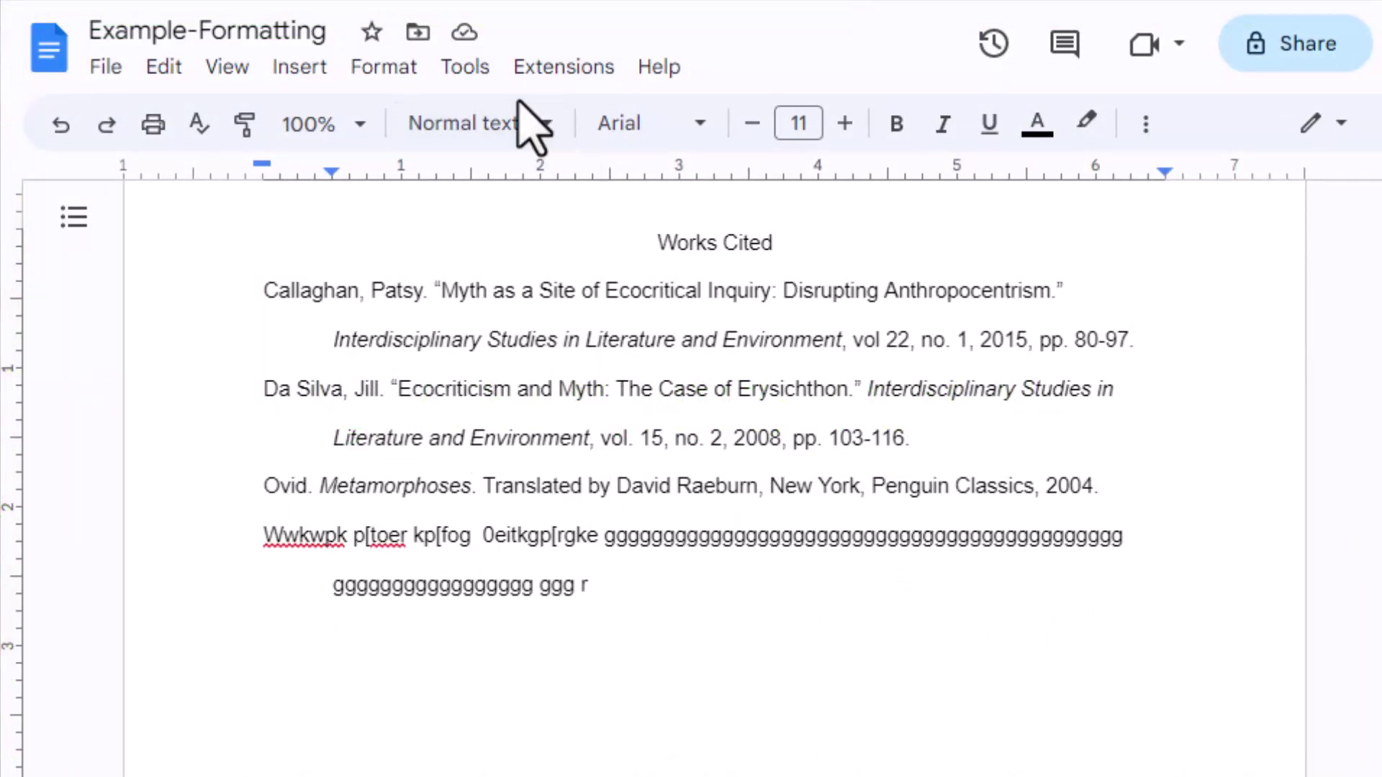
Step: Open the citations tool and set the citation style to APA (7th ed.)
click(465, 72)
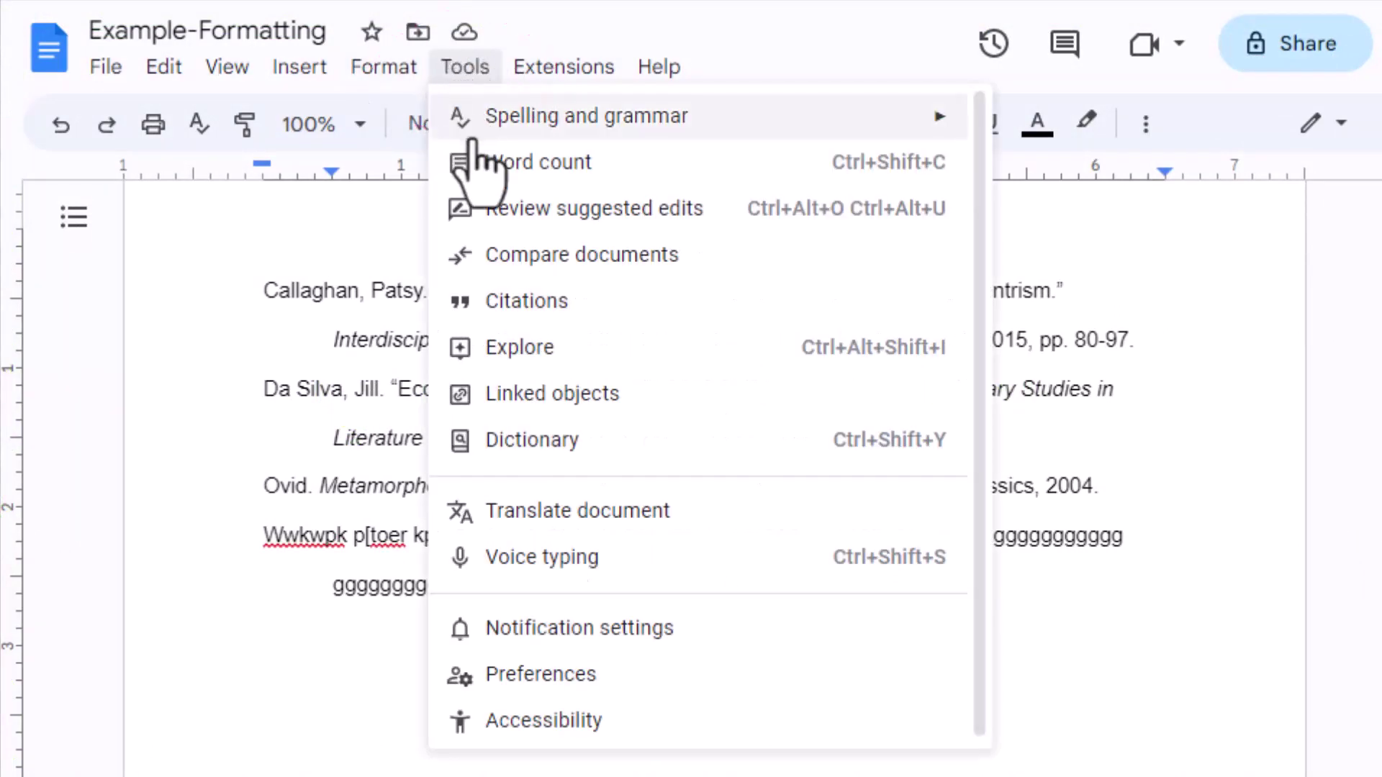
click(528, 303)
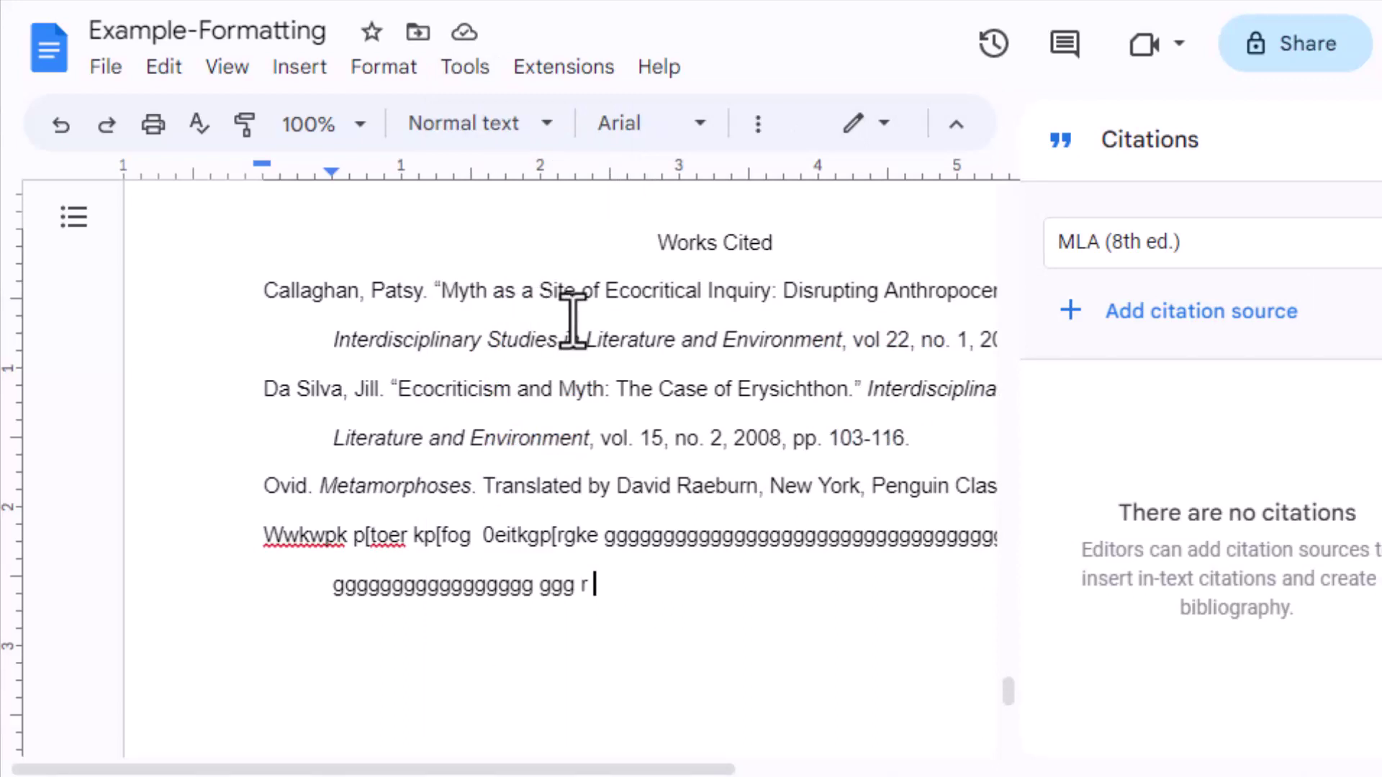
click(1280, 248)
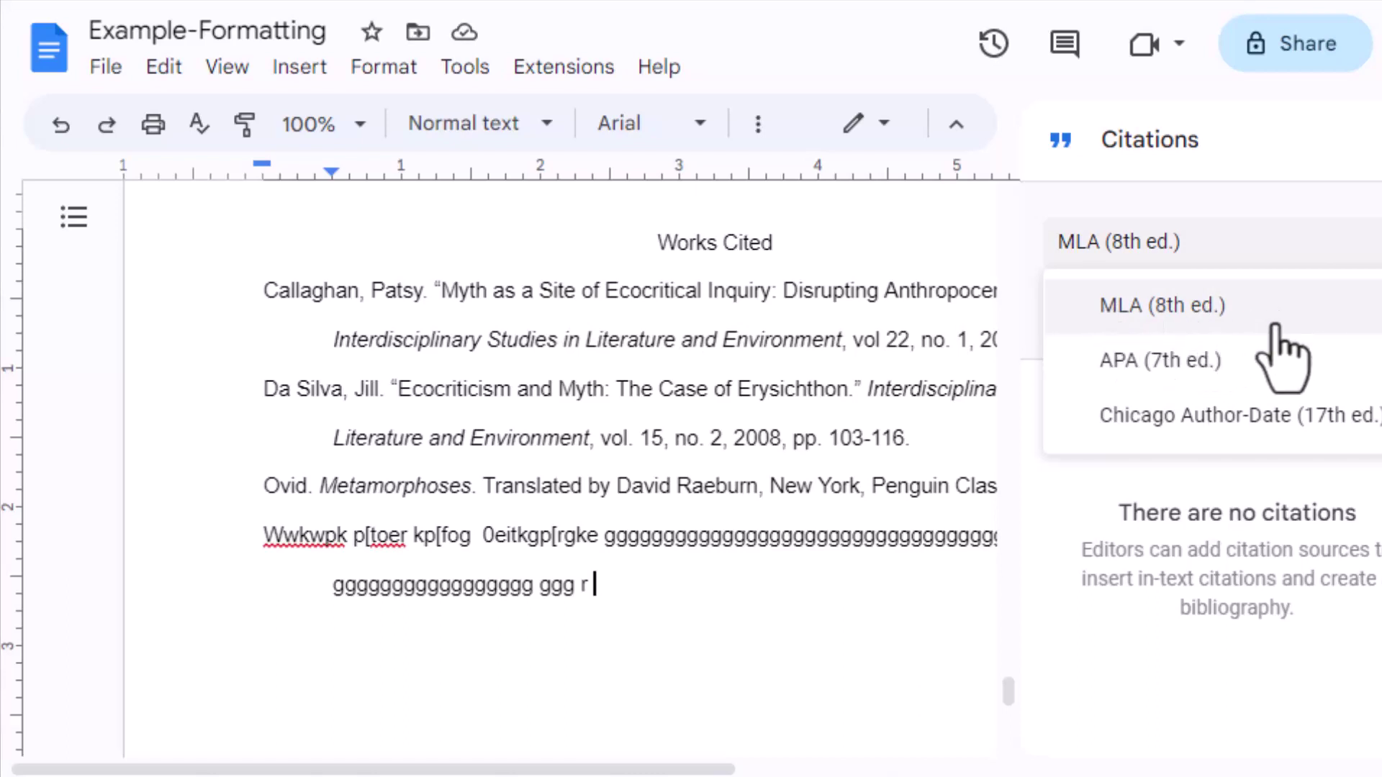
click(1311, 392)
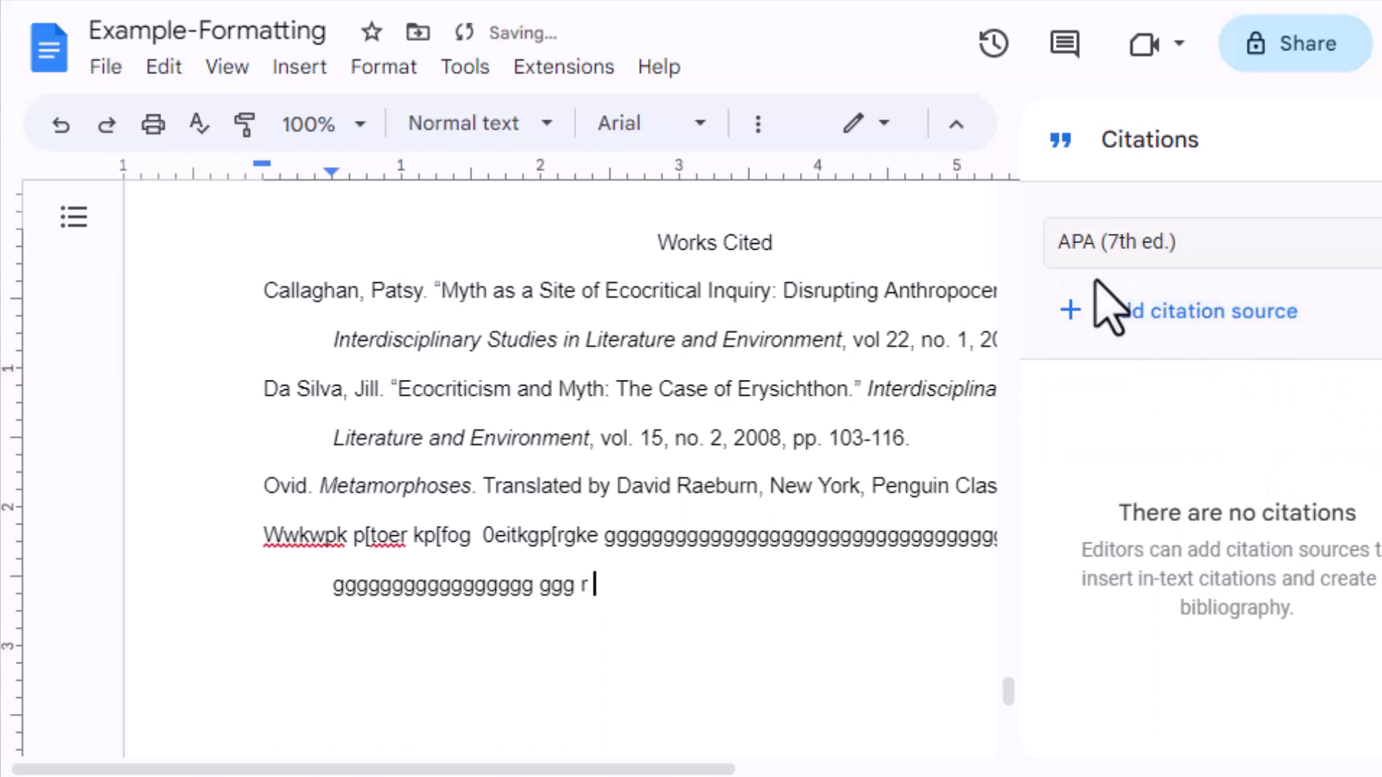
Step: Start a new citation source of type Book with Print as the way it was accessed
click(1144, 328)
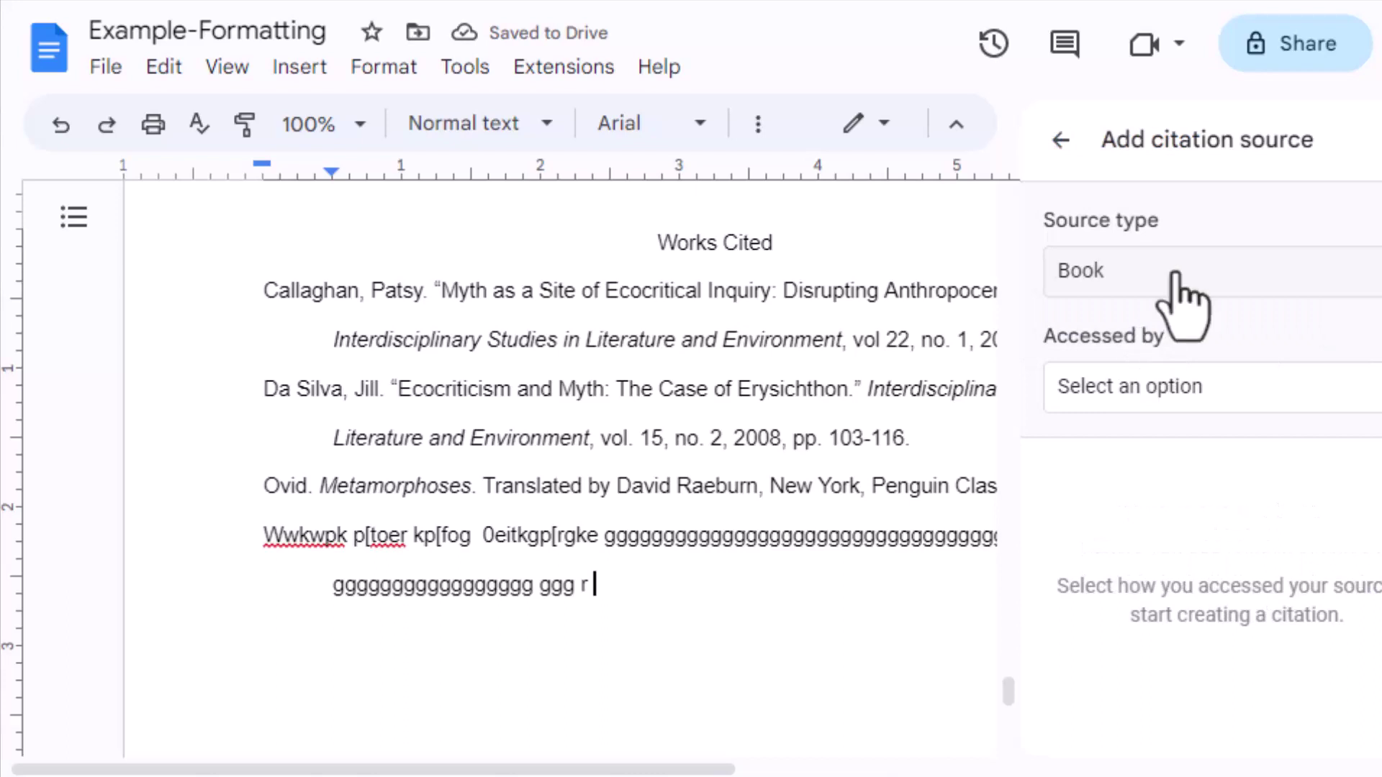
click(1088, 279)
click(1089, 280)
click(1173, 393)
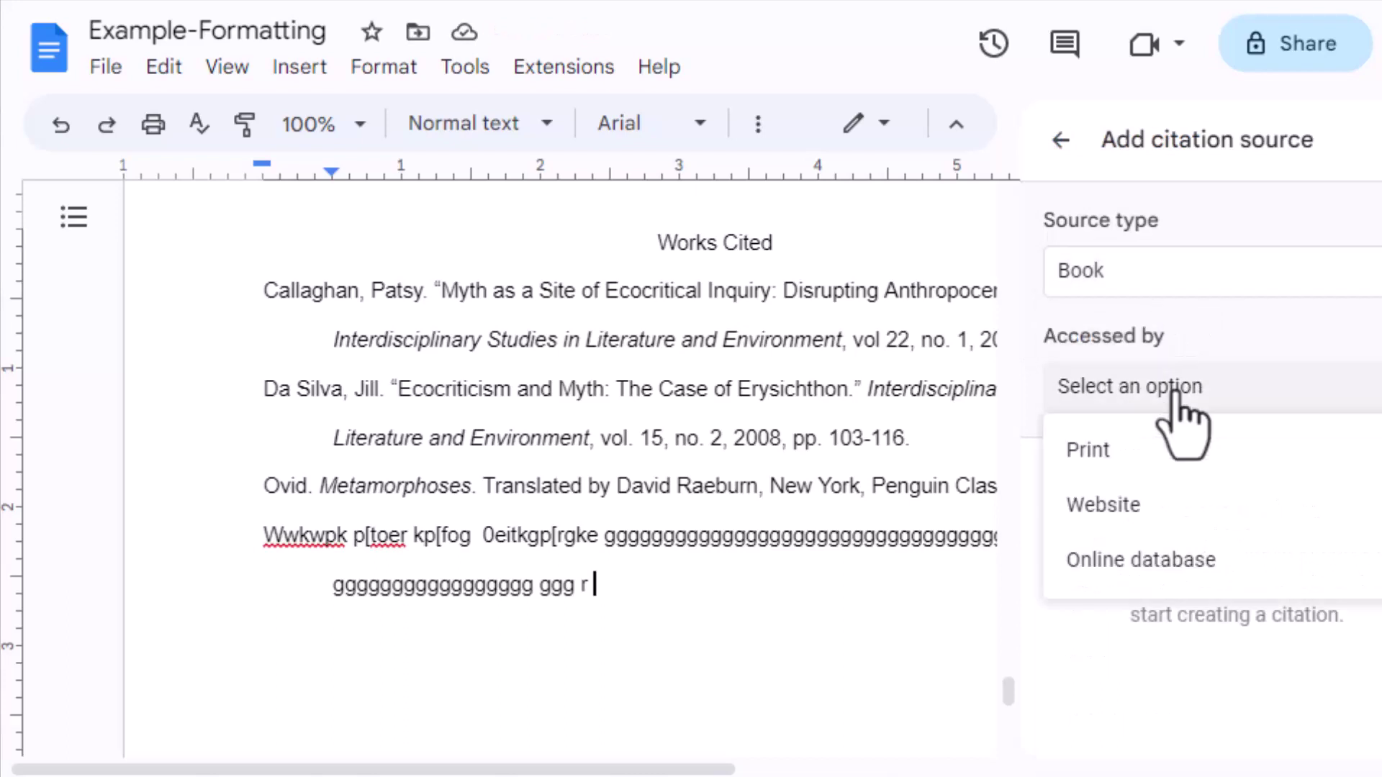
click(1174, 392)
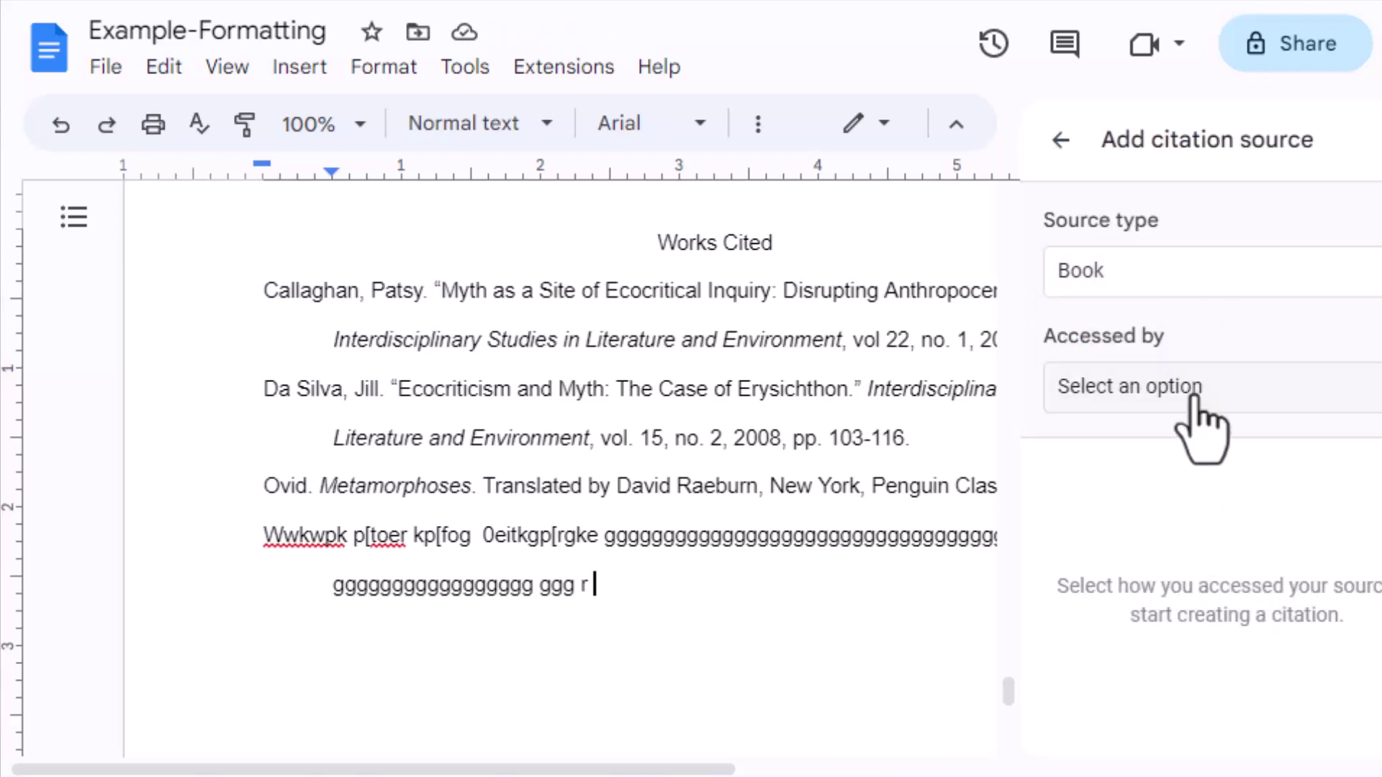
click(1233, 390)
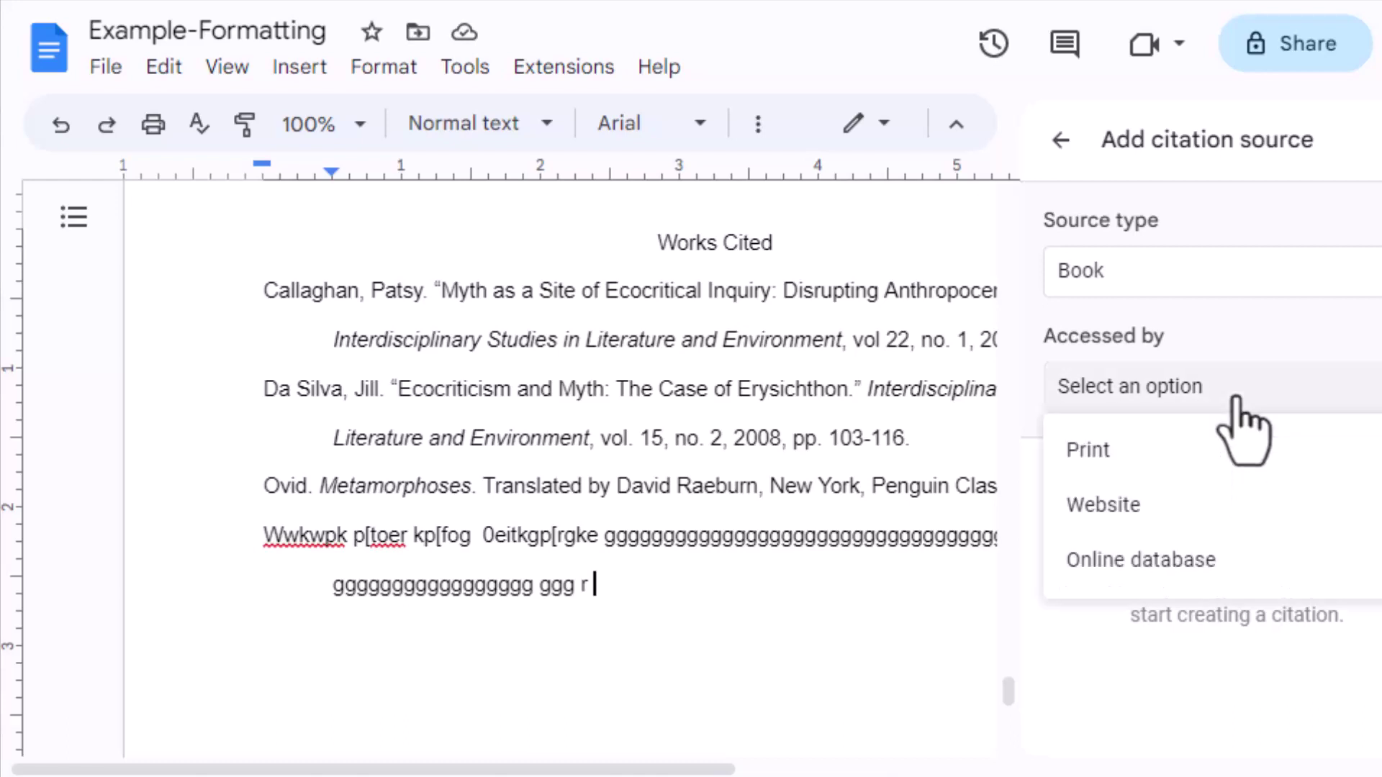
click(1184, 448)
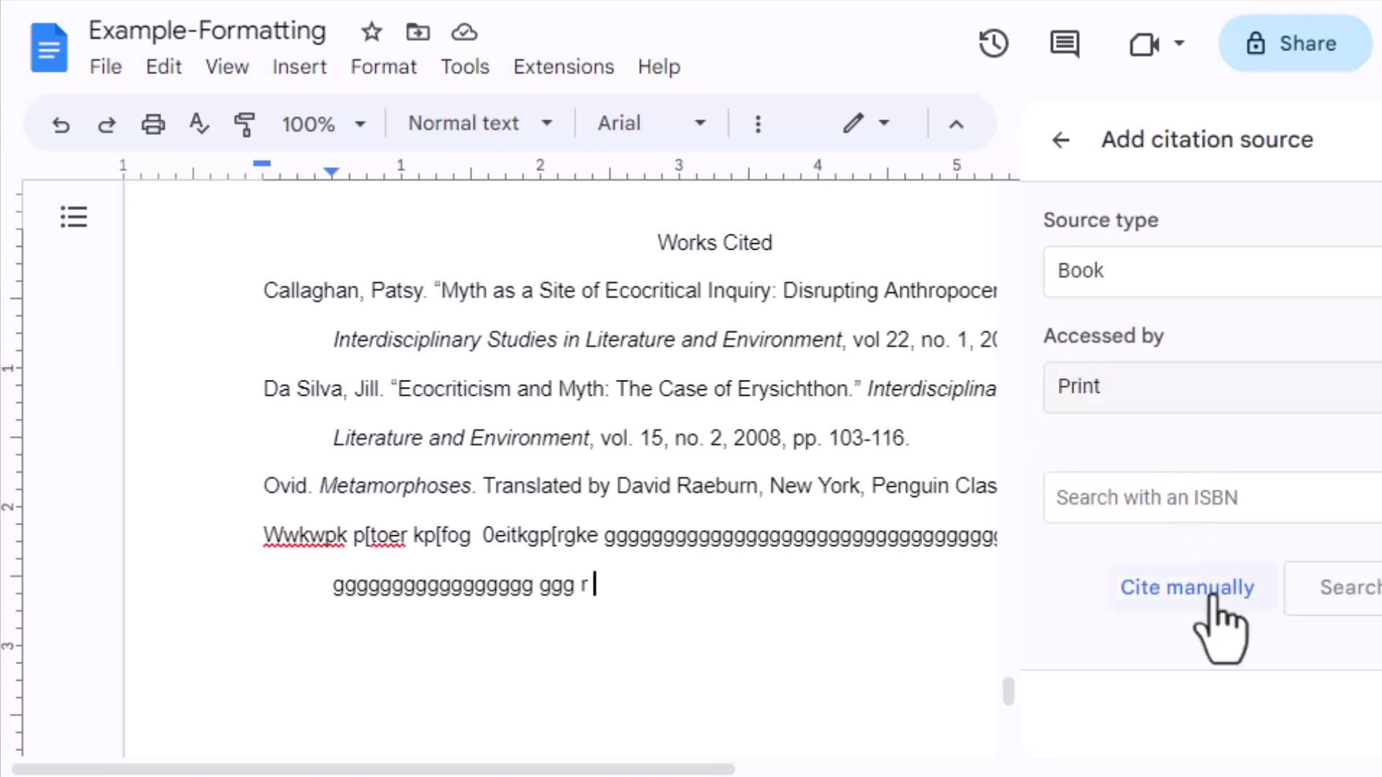
Step: Switch the book source's access to Online database and examine the contributor and source fields offered for it
click(1198, 392)
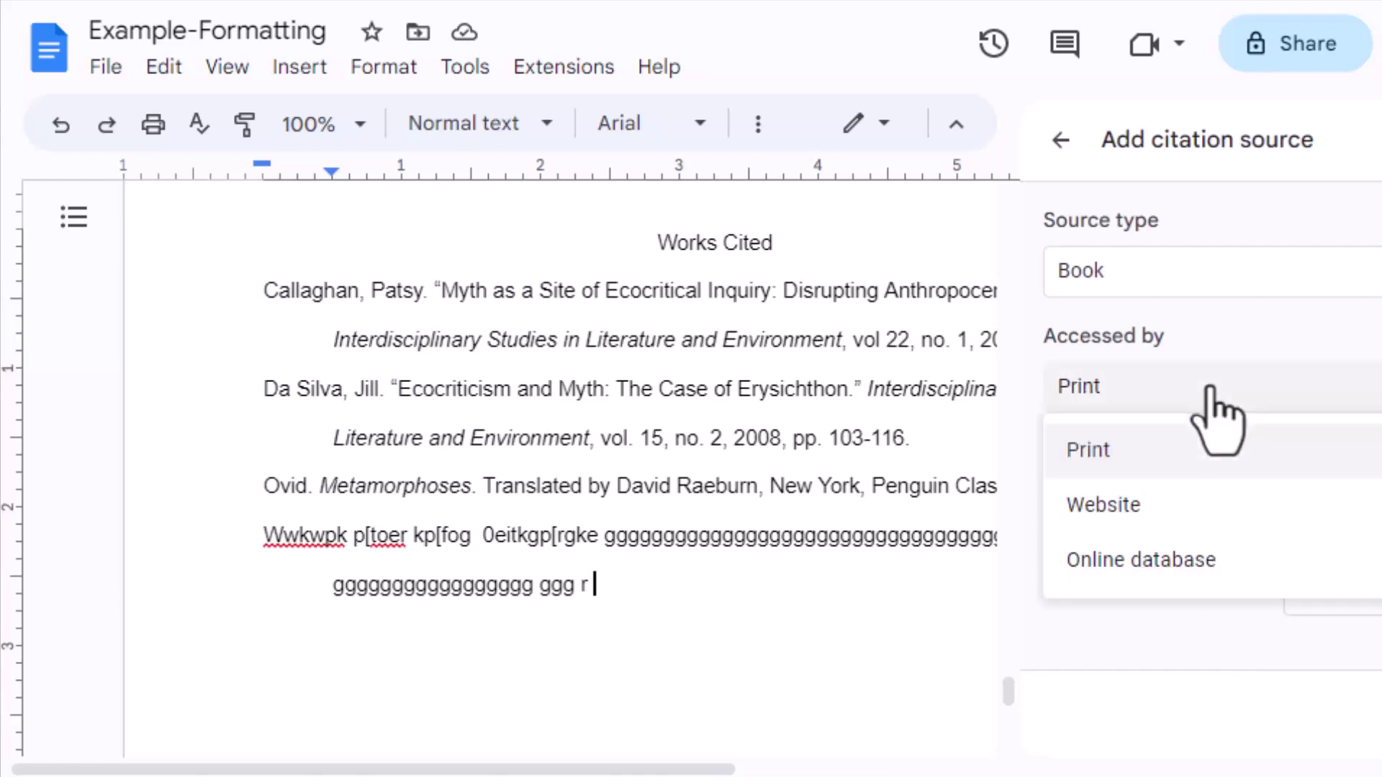
click(1189, 565)
click(1197, 632)
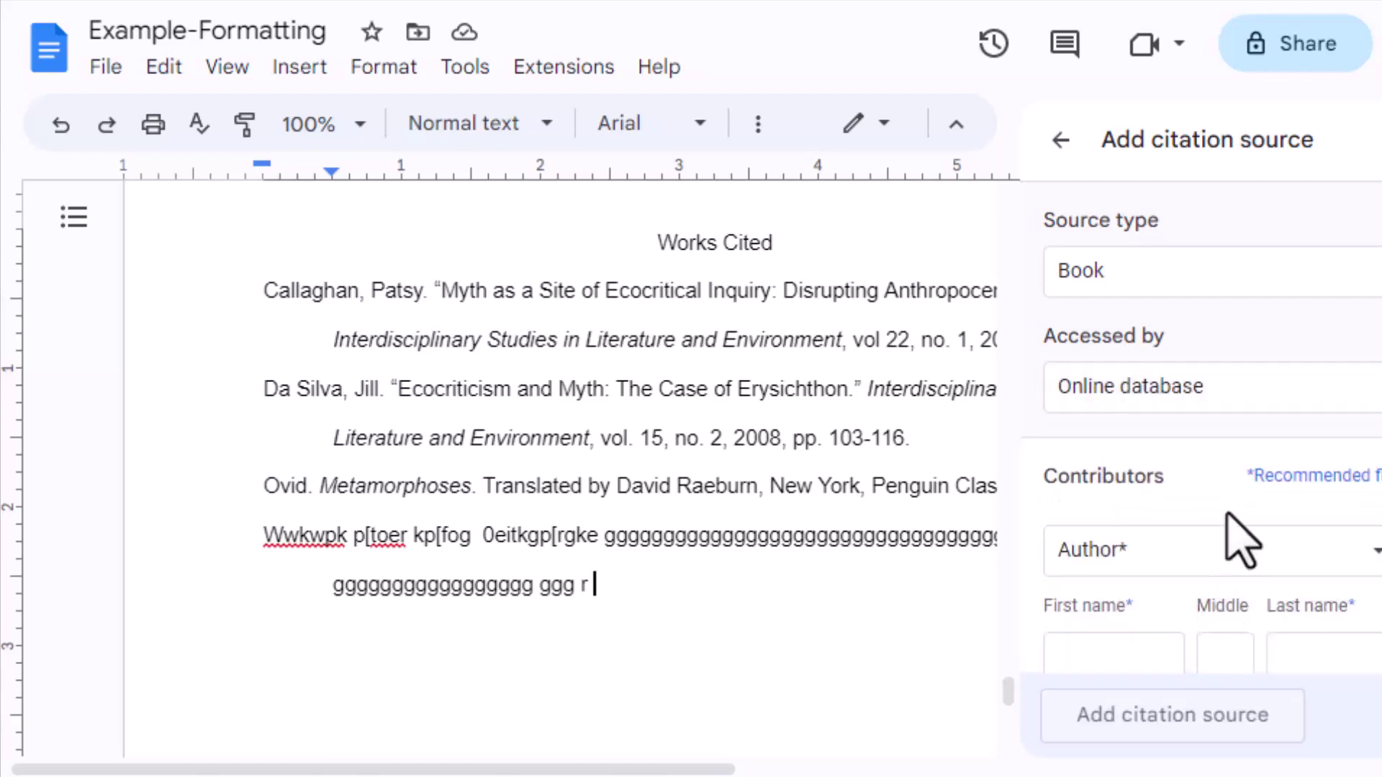
scroll(1243, 539, down, 3)
scroll(1243, 540, up, 3)
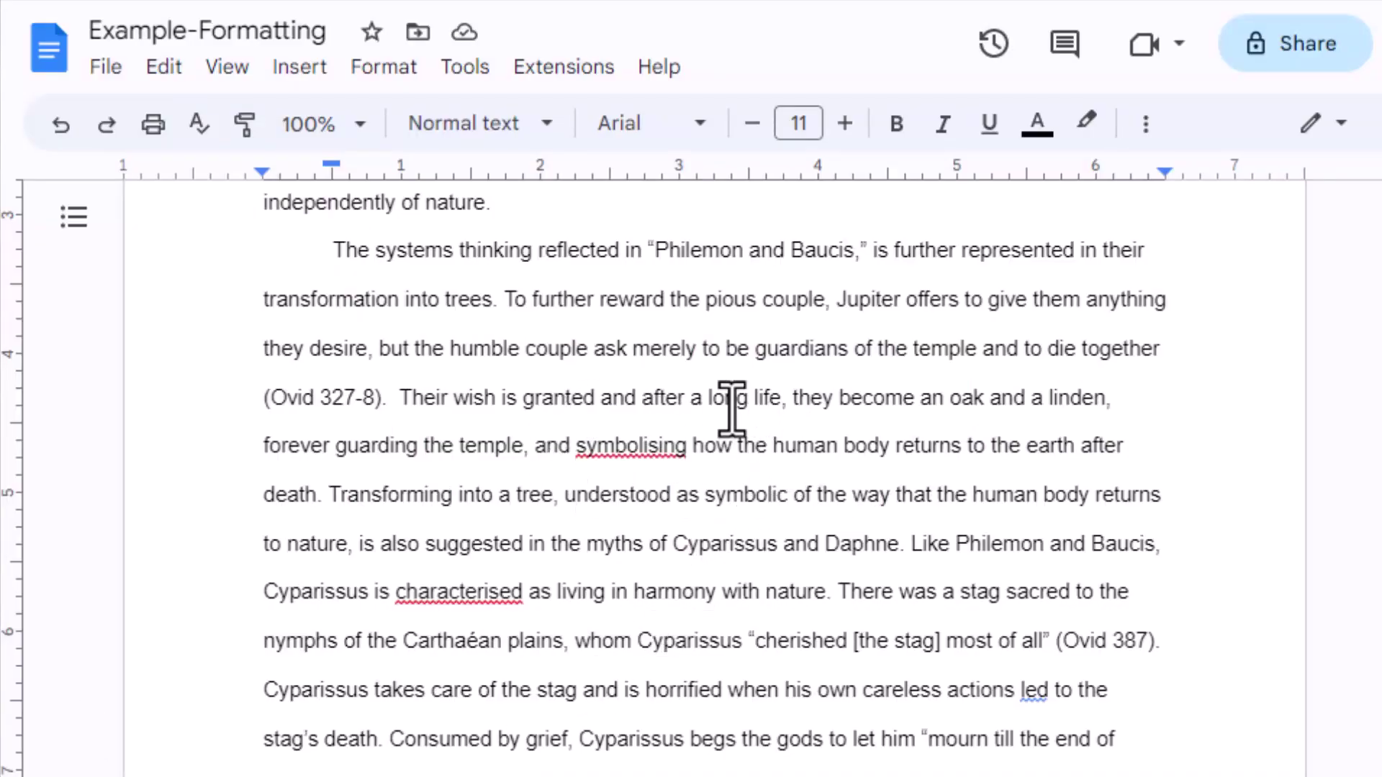
Step: Check the spelling suggestions for the flagged word "symbolising" without applying any of them
right_click(650, 452)
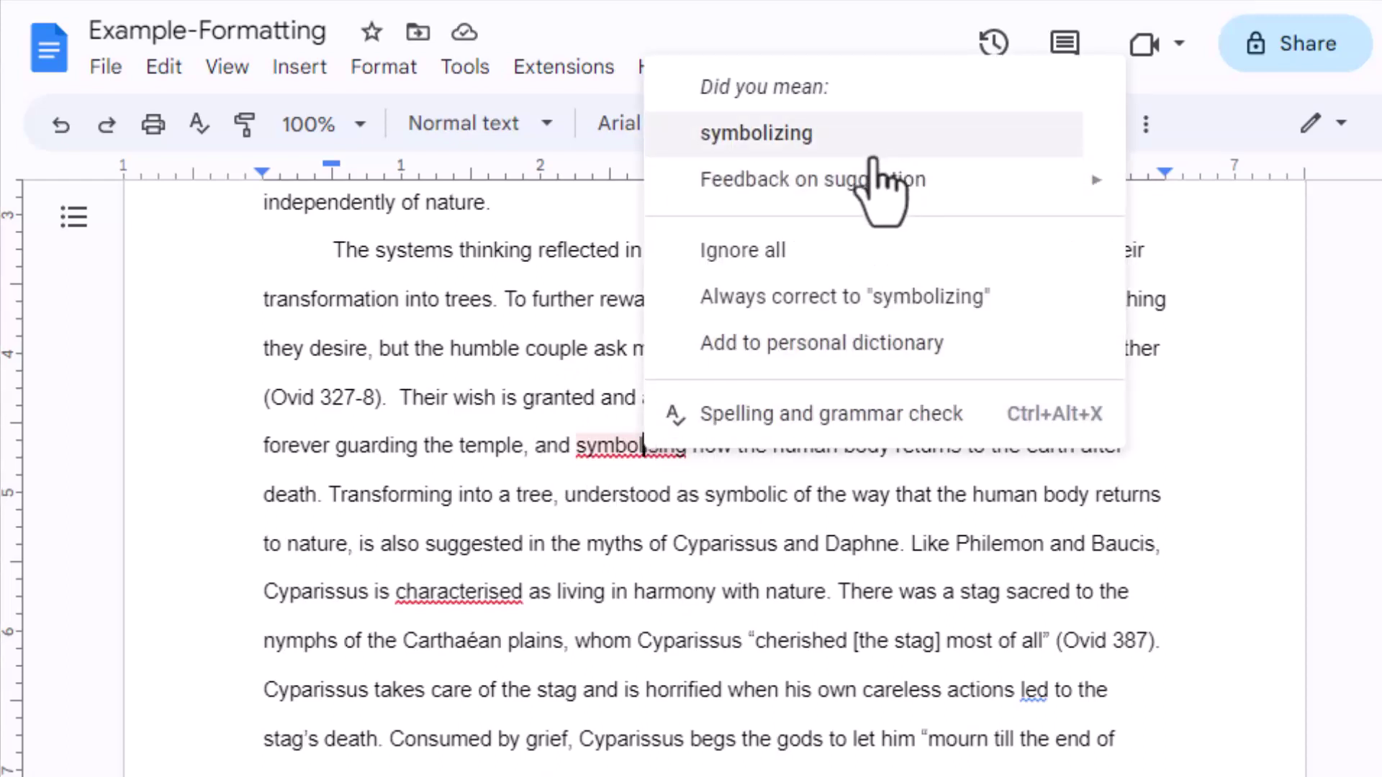
click(608, 453)
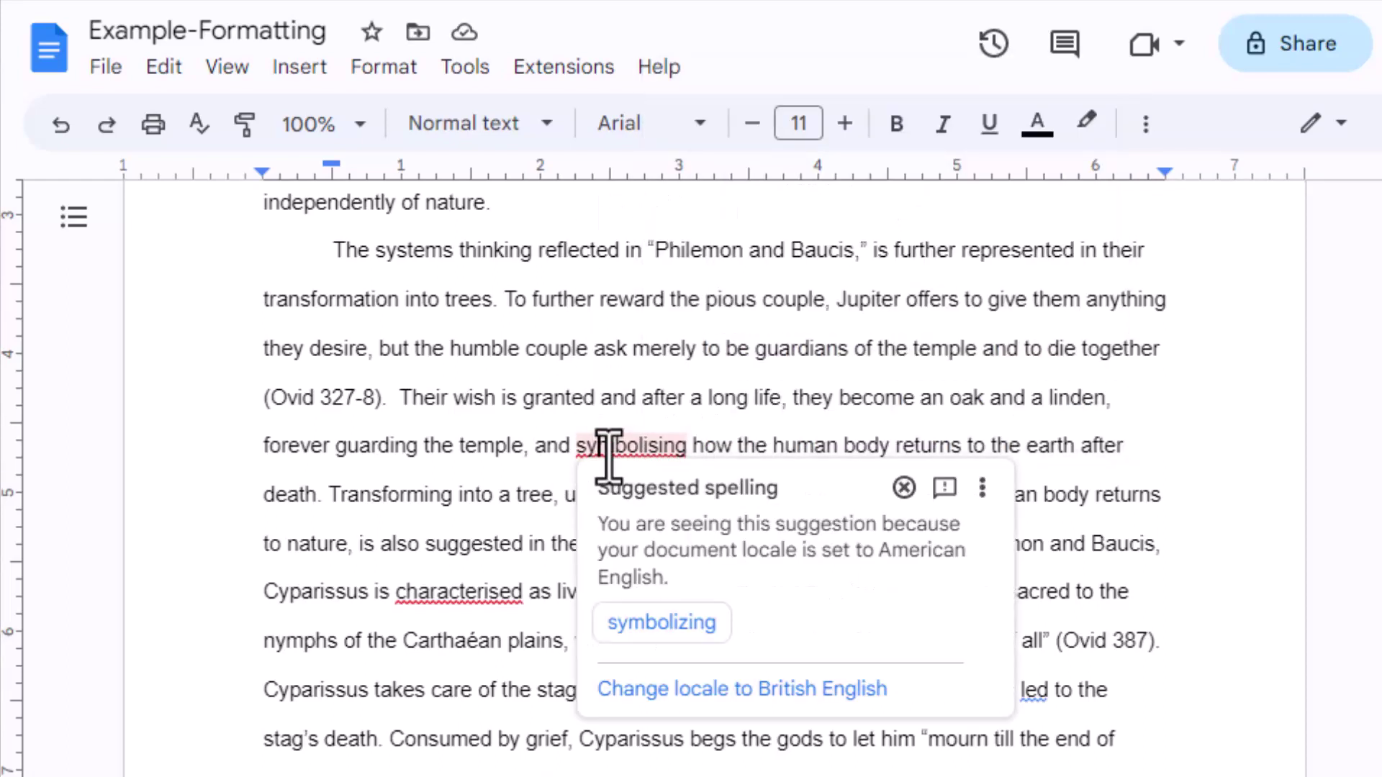
click(620, 405)
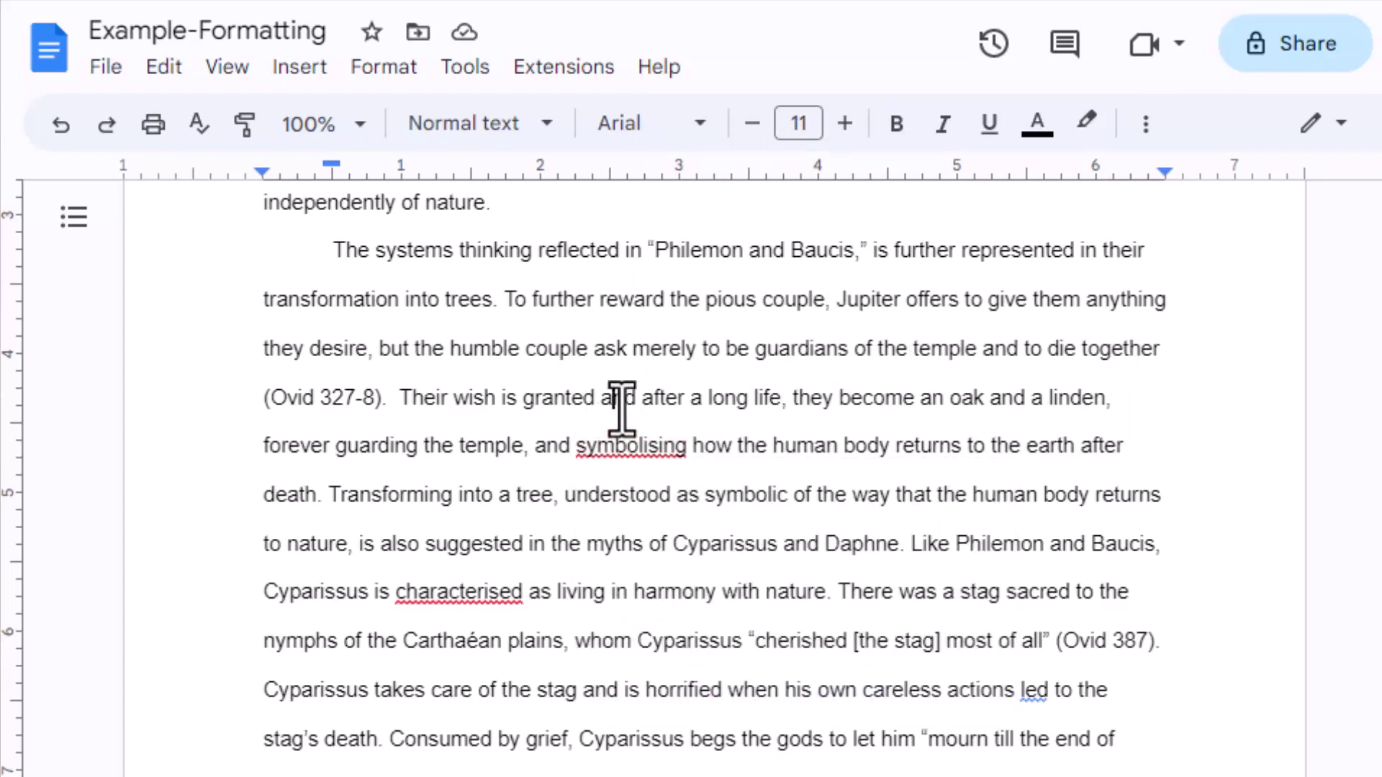
Step: Set the language of the entire document to English (Canada) and clear the text selection
key(ctrl+a)
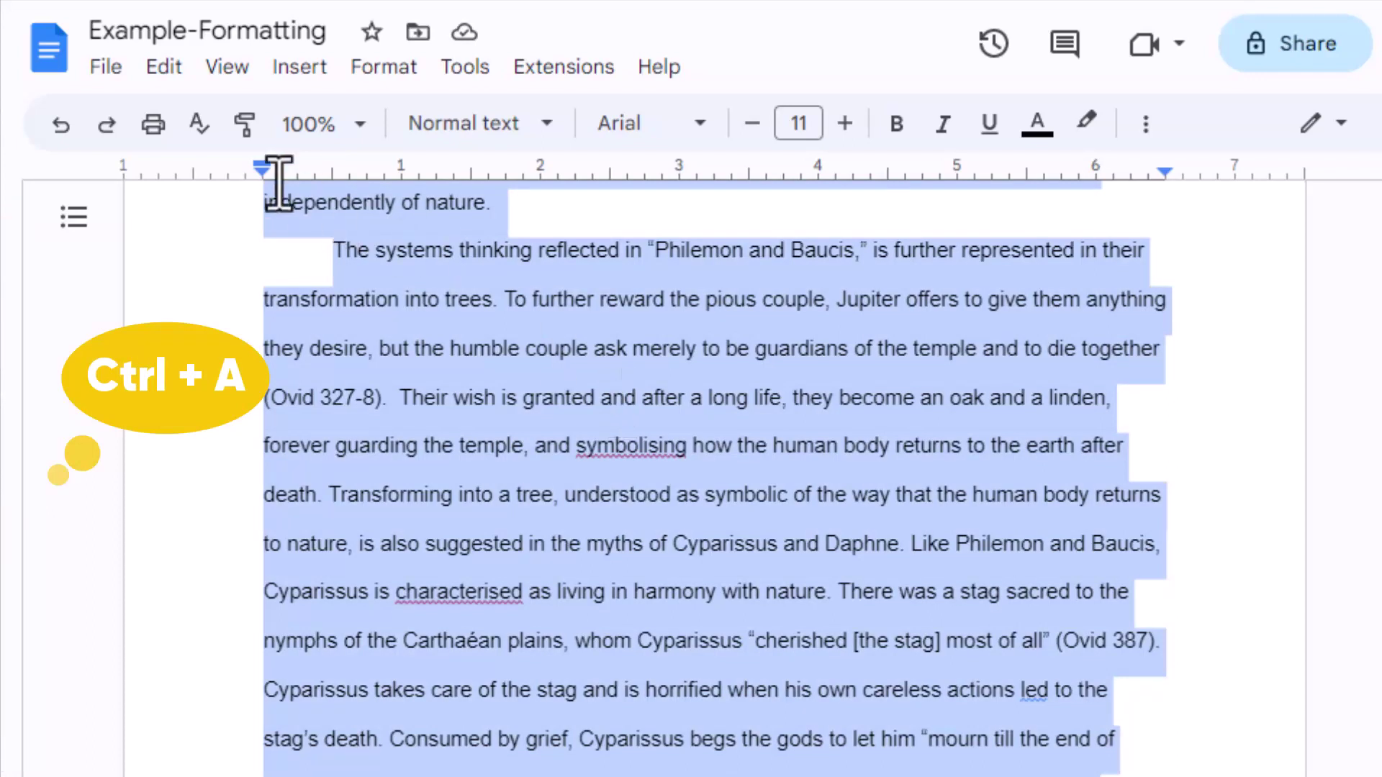
click(112, 70)
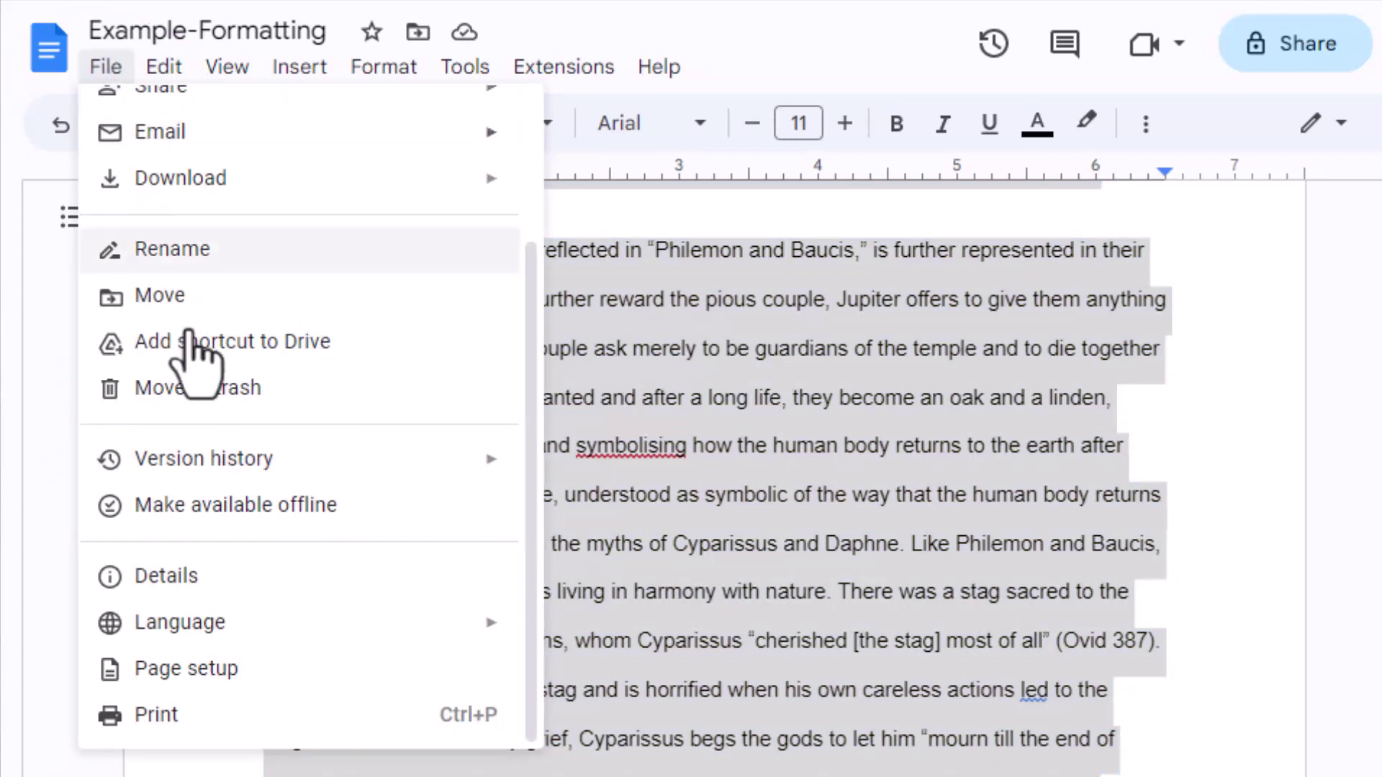
mouse_move(280, 628)
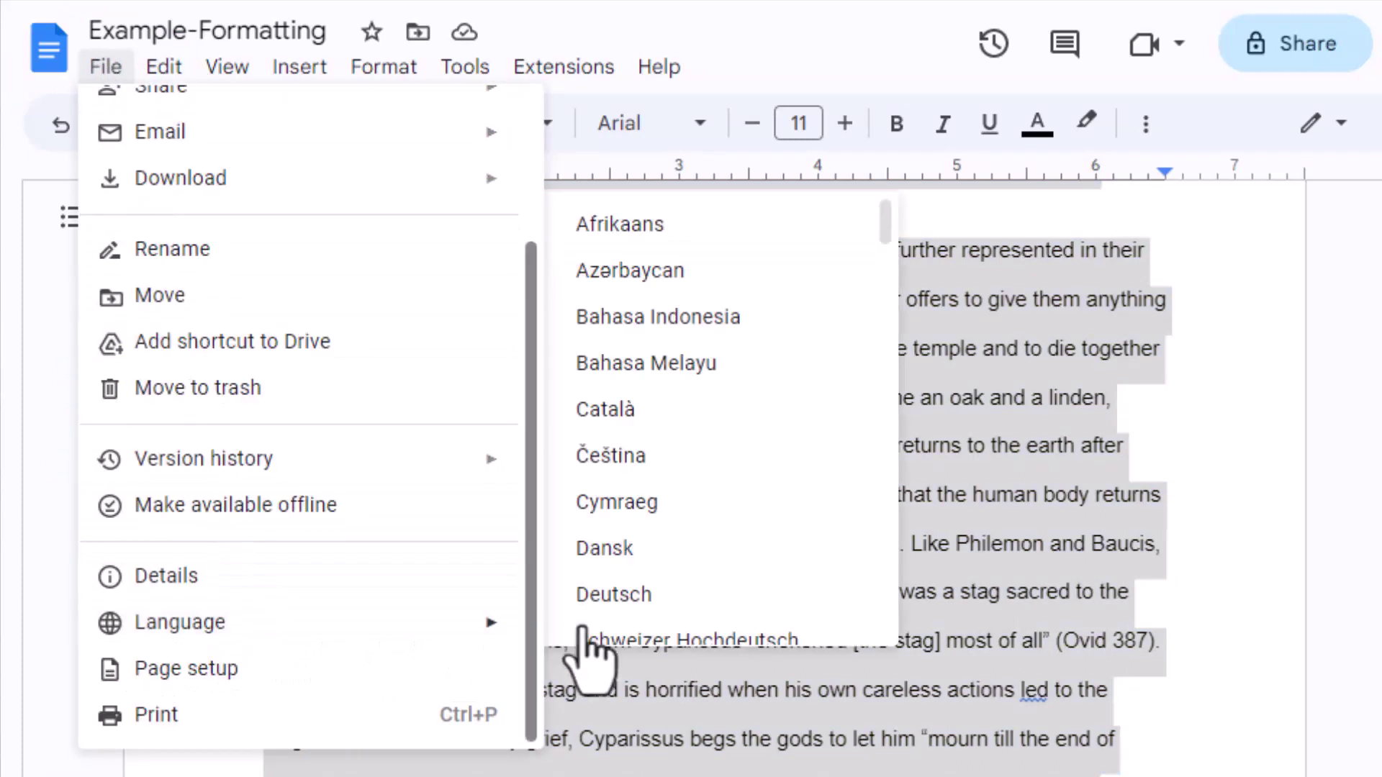
scroll(791, 497, down, 4)
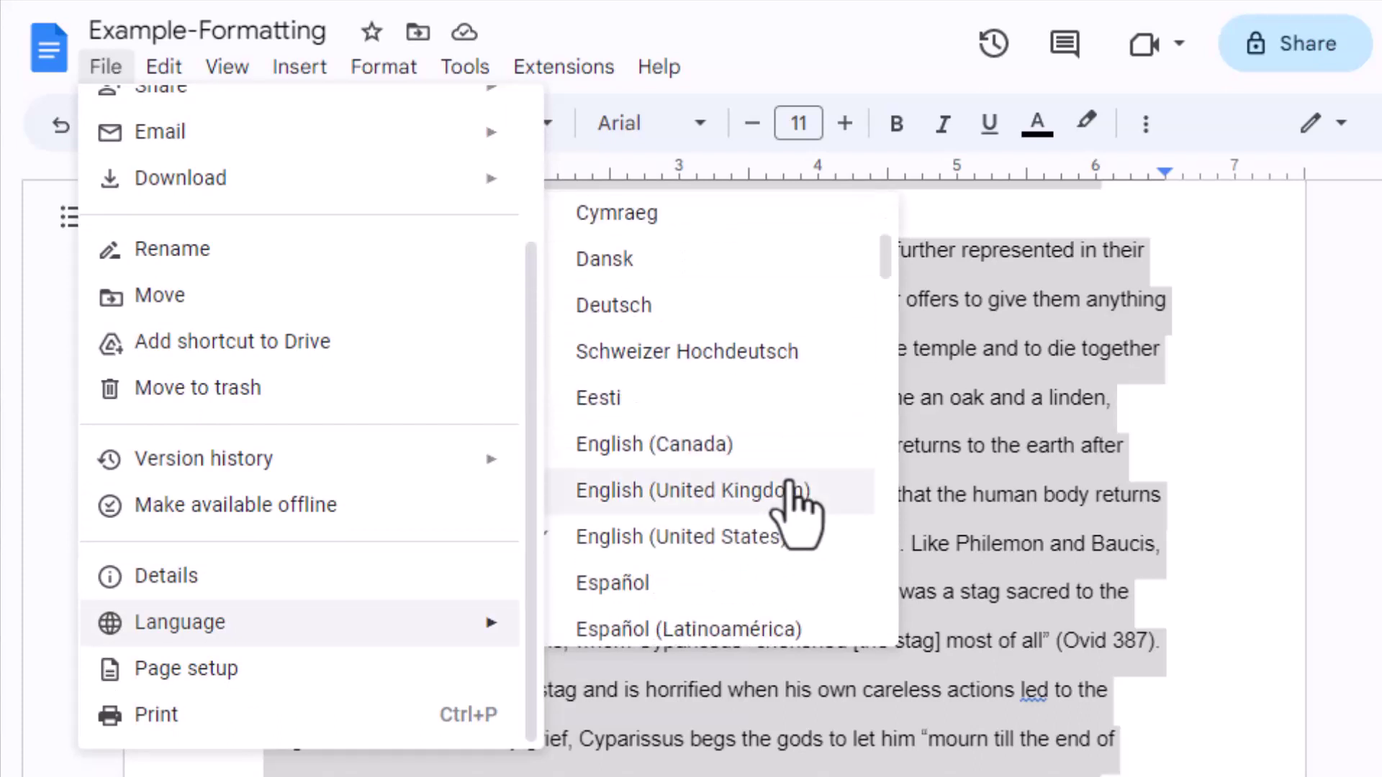
click(589, 447)
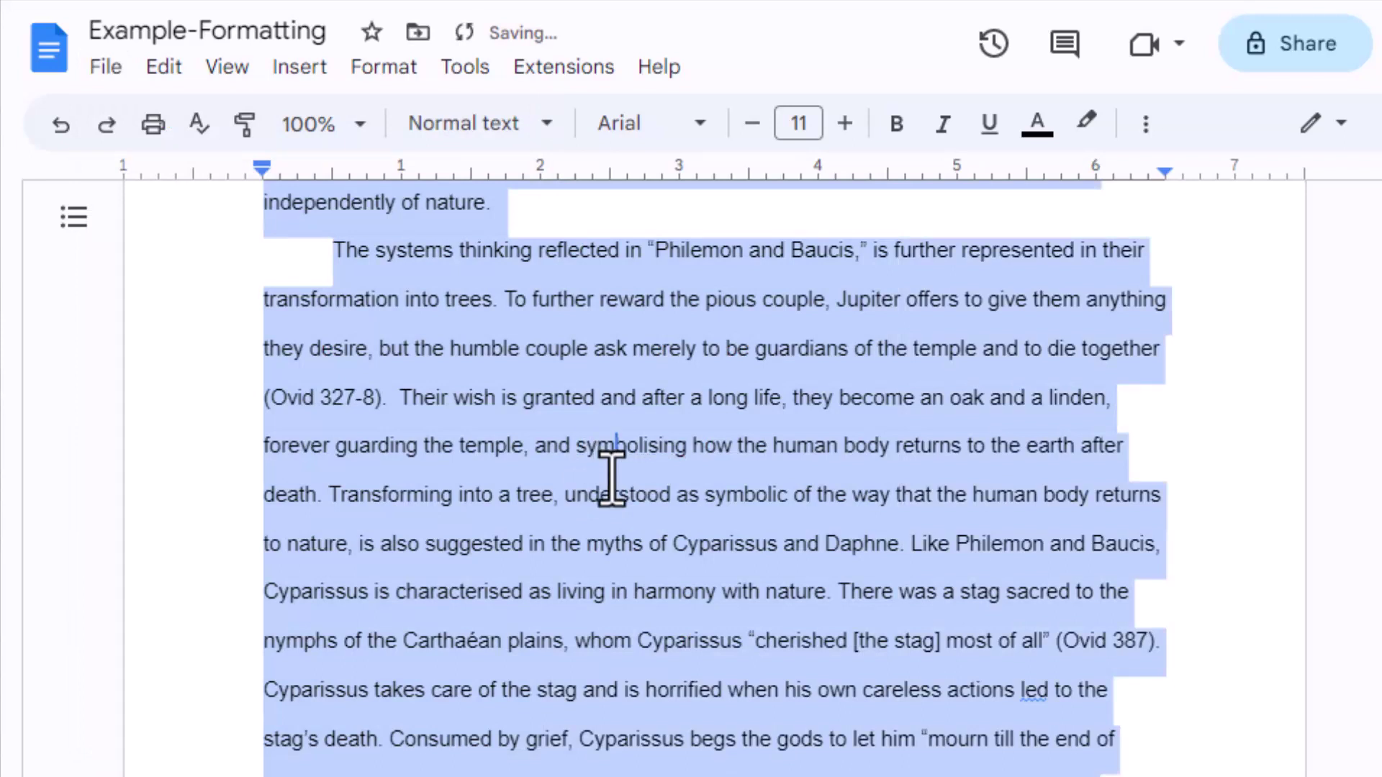
click(617, 460)
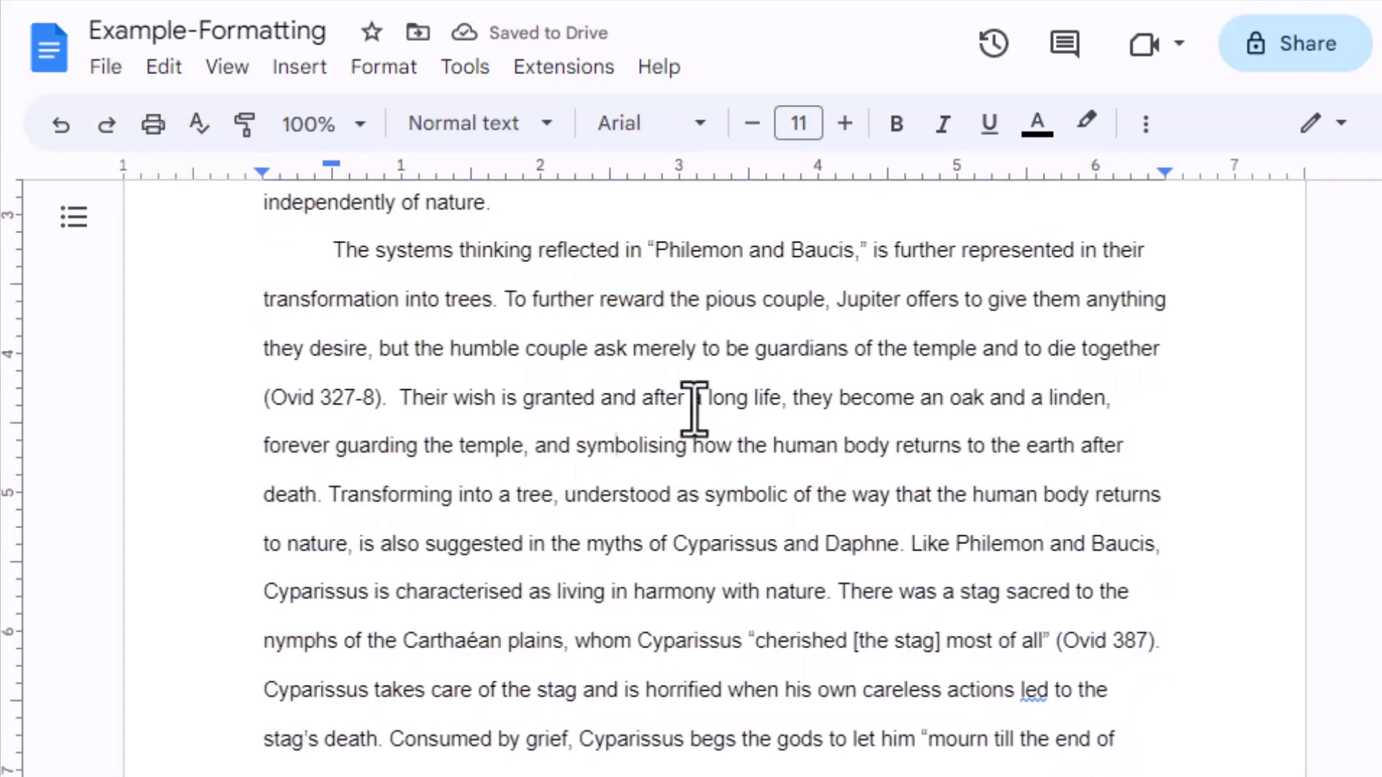
click(543, 400)
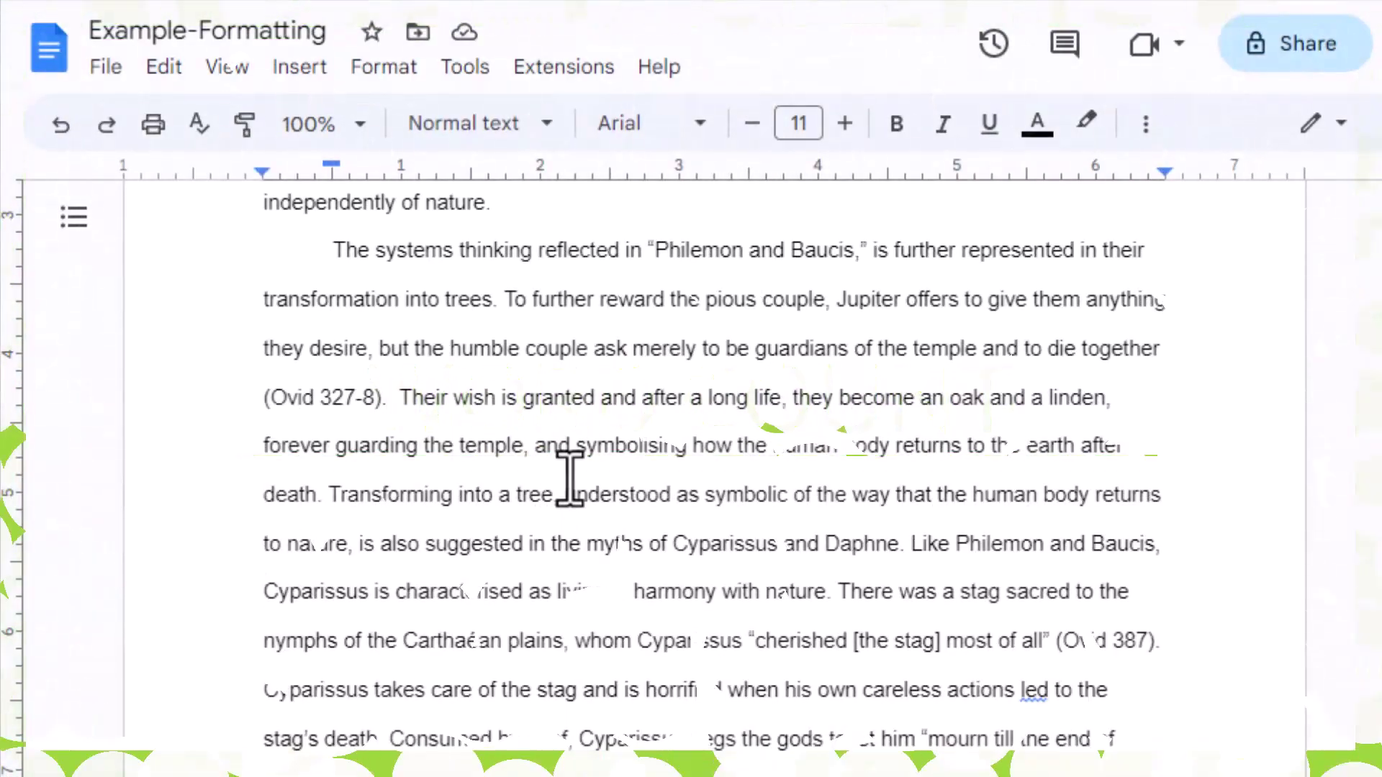
Step: View the document's word count, turn on its display while typing, and hide that display again
scroll(529, 436, up, 5)
scroll(528, 439, up, 6)
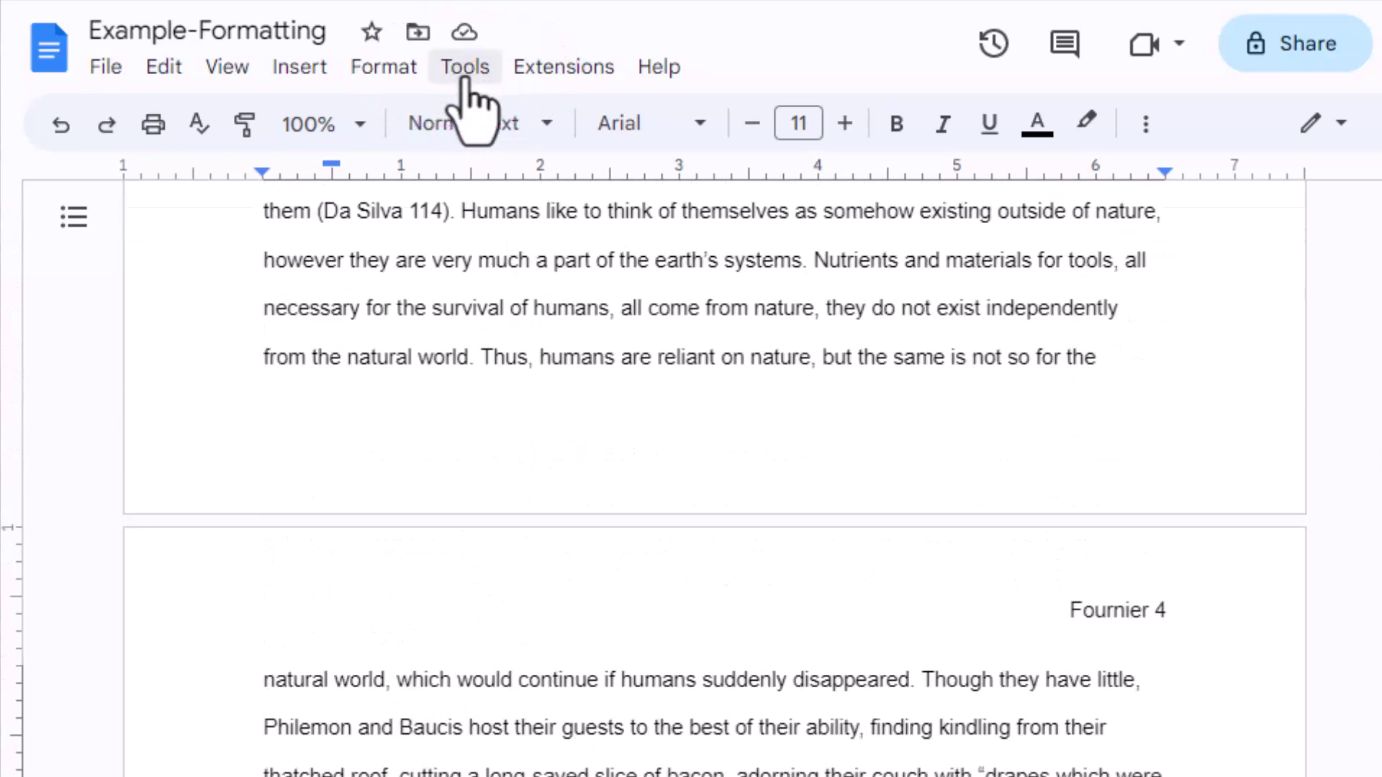
click(465, 69)
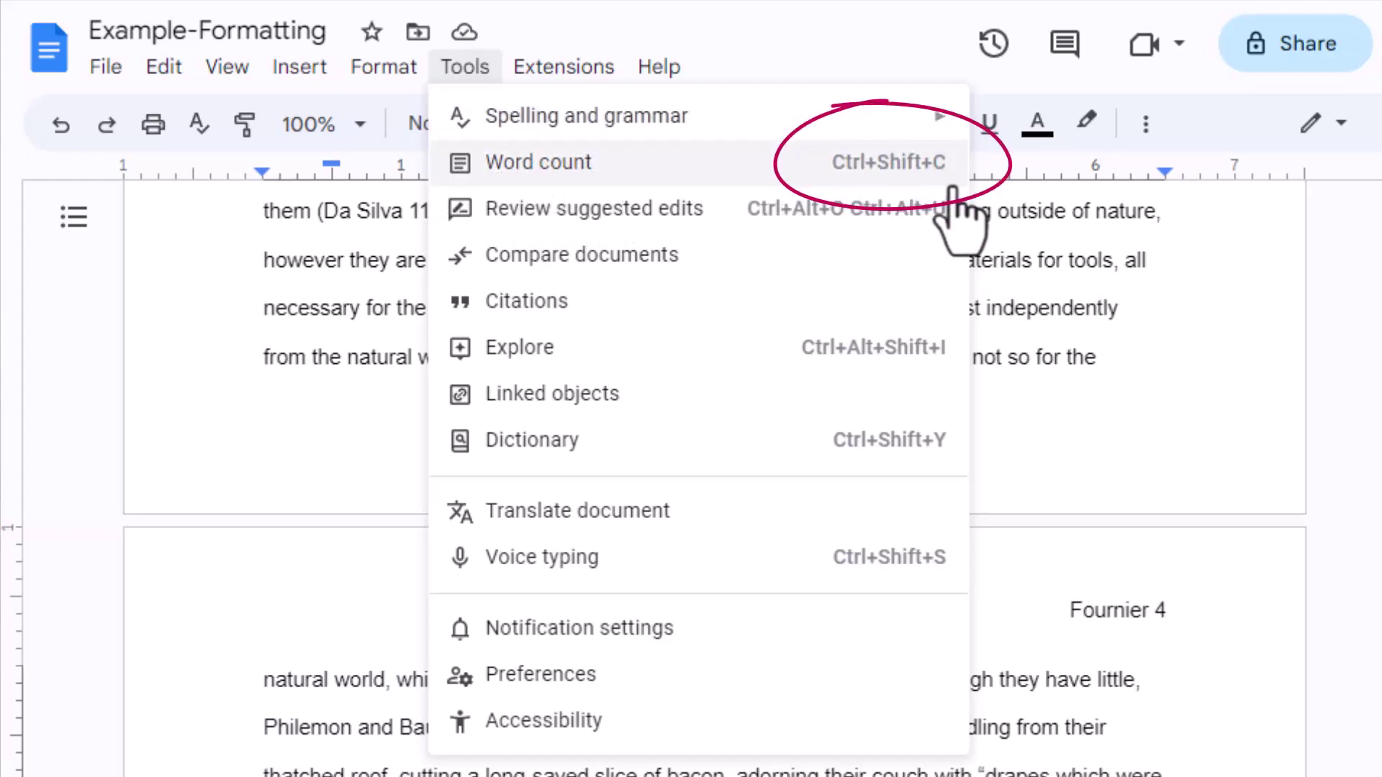
click(662, 173)
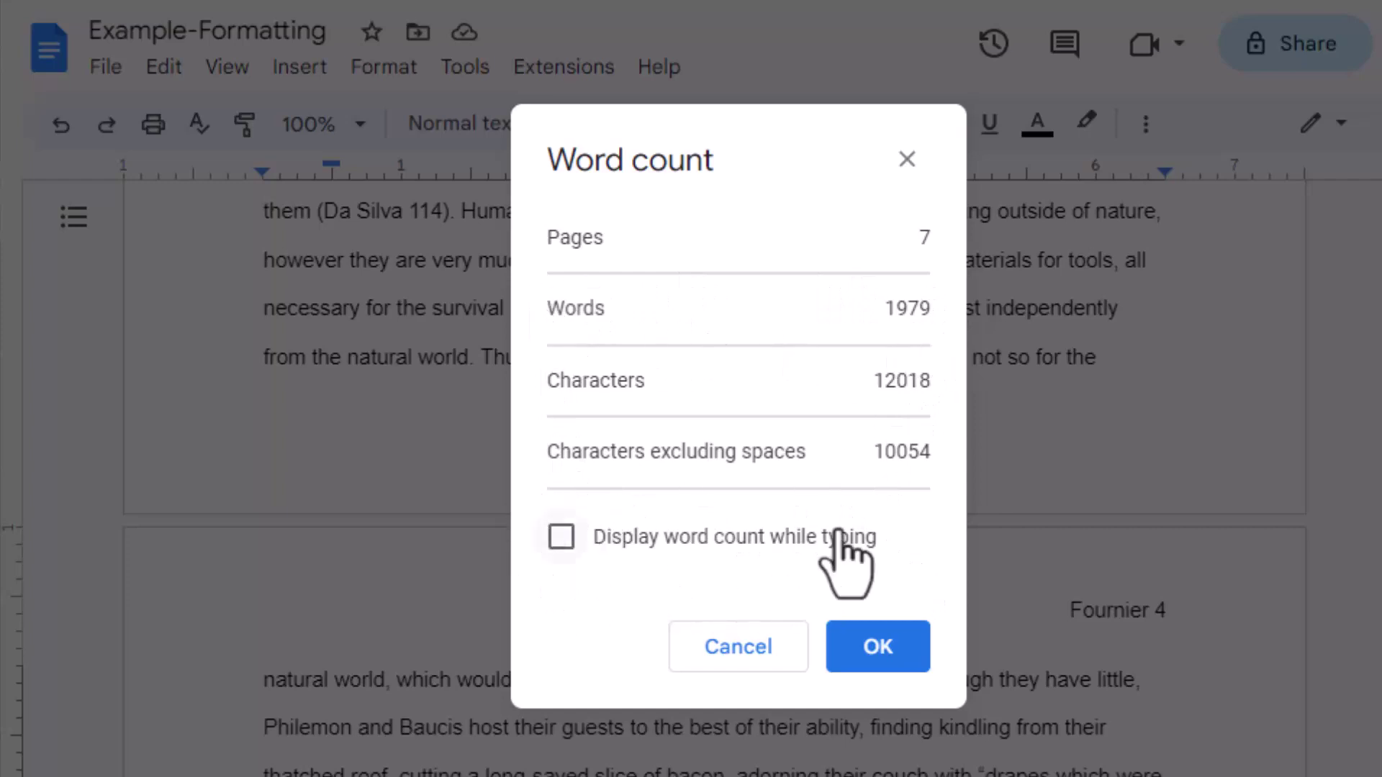
click(555, 538)
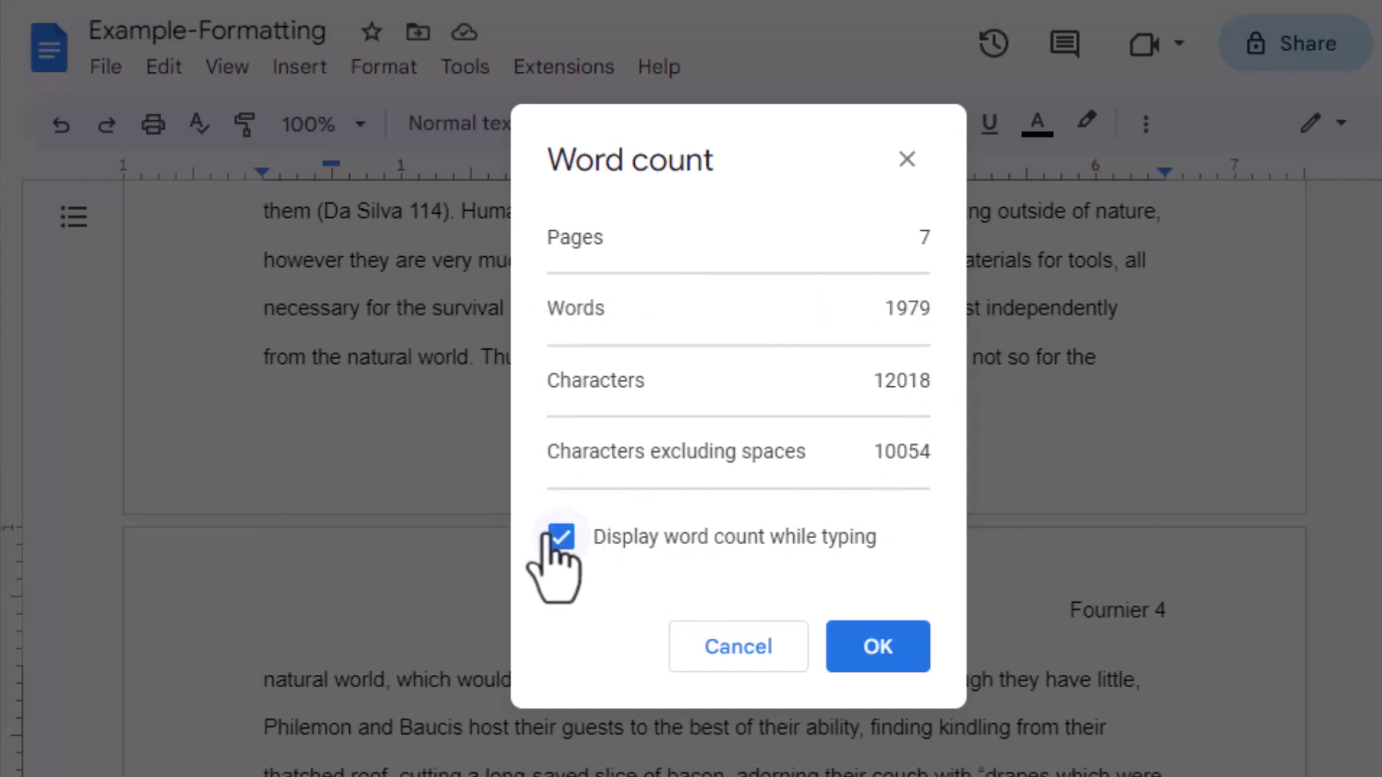
click(873, 648)
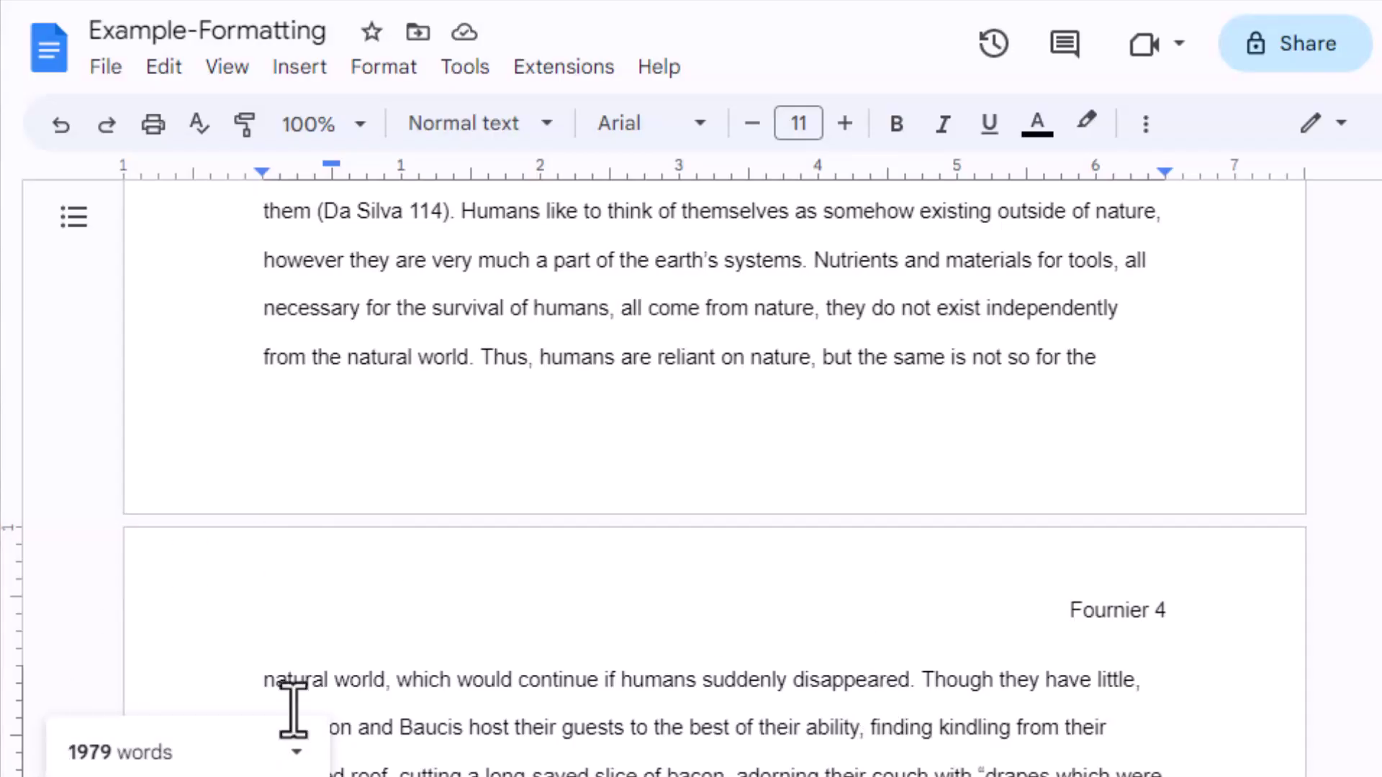
click(297, 764)
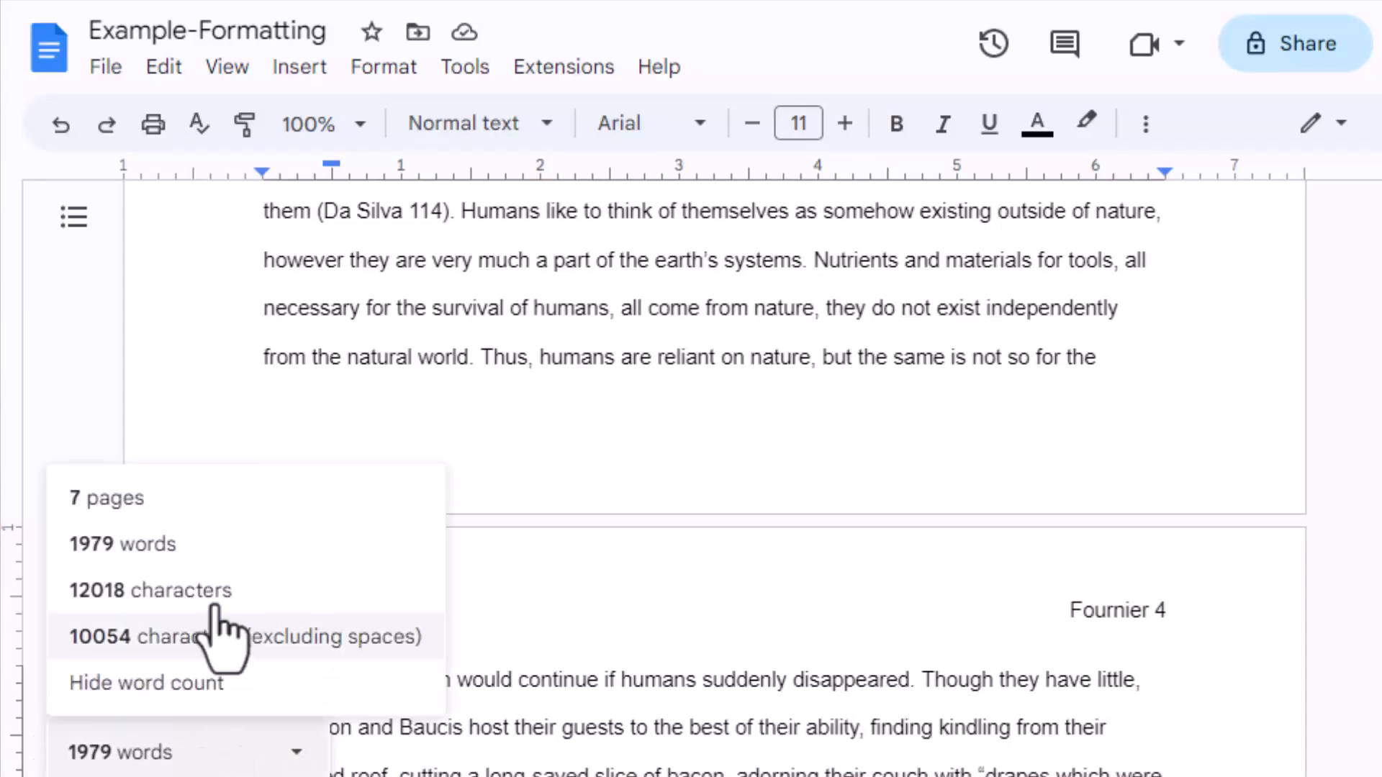
click(262, 692)
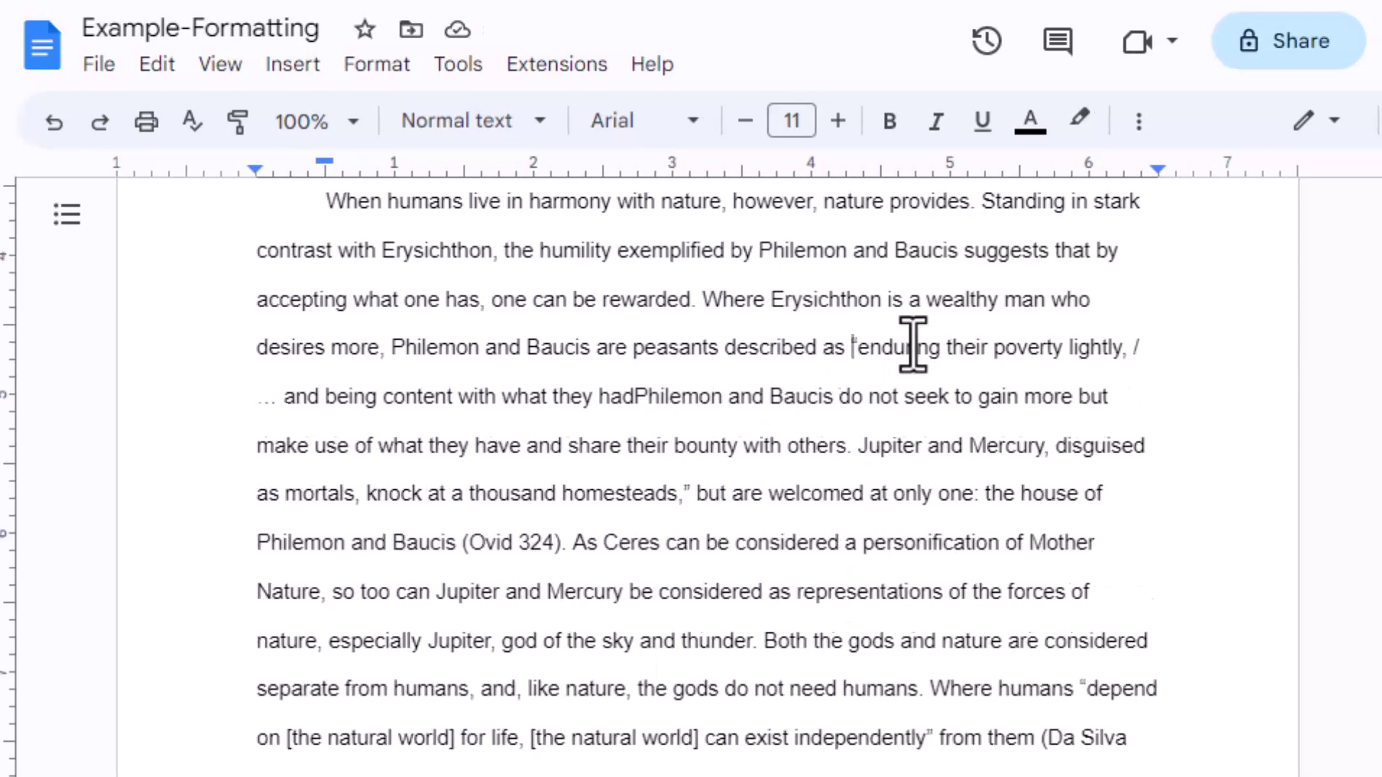
Step: Split the quotation from "enduring their poverty lightly" through "(Ovid 324)." into its own paragraph and remove its opening quotation mark
key(Return)
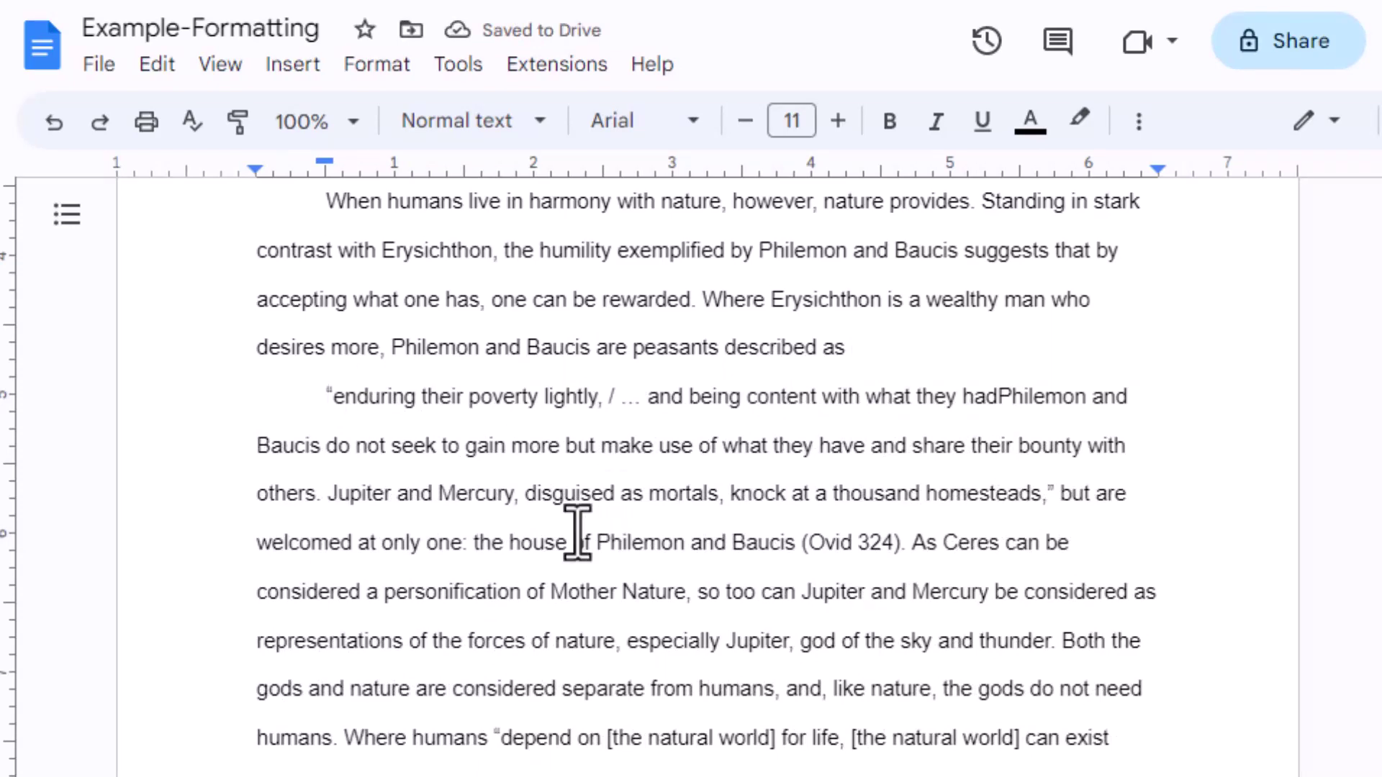
click(914, 542)
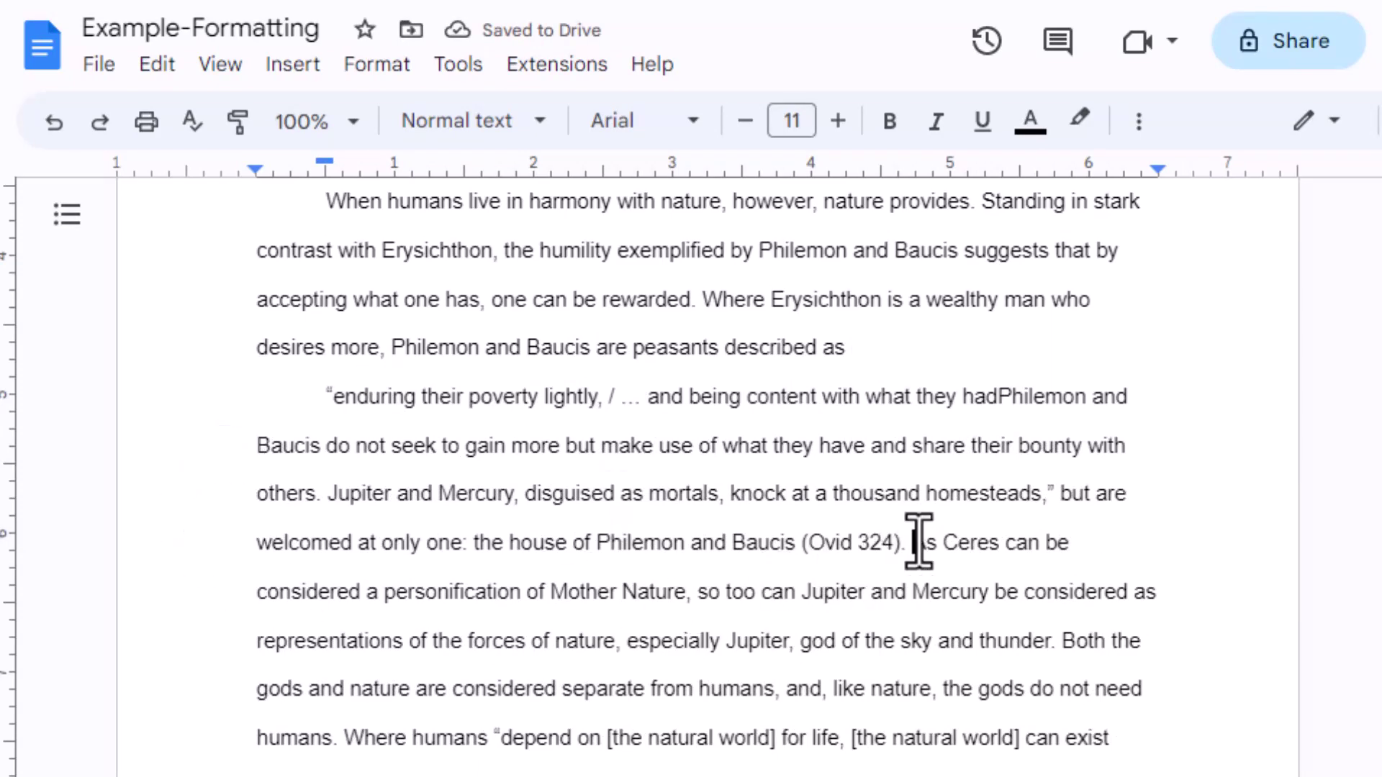
key(Return)
Step: Indent the whole Ovid quotation as a block without a first-line indent, and remove the first-line indent of the paragraph beginning "As Ceres"
drag(323, 401, 916, 540)
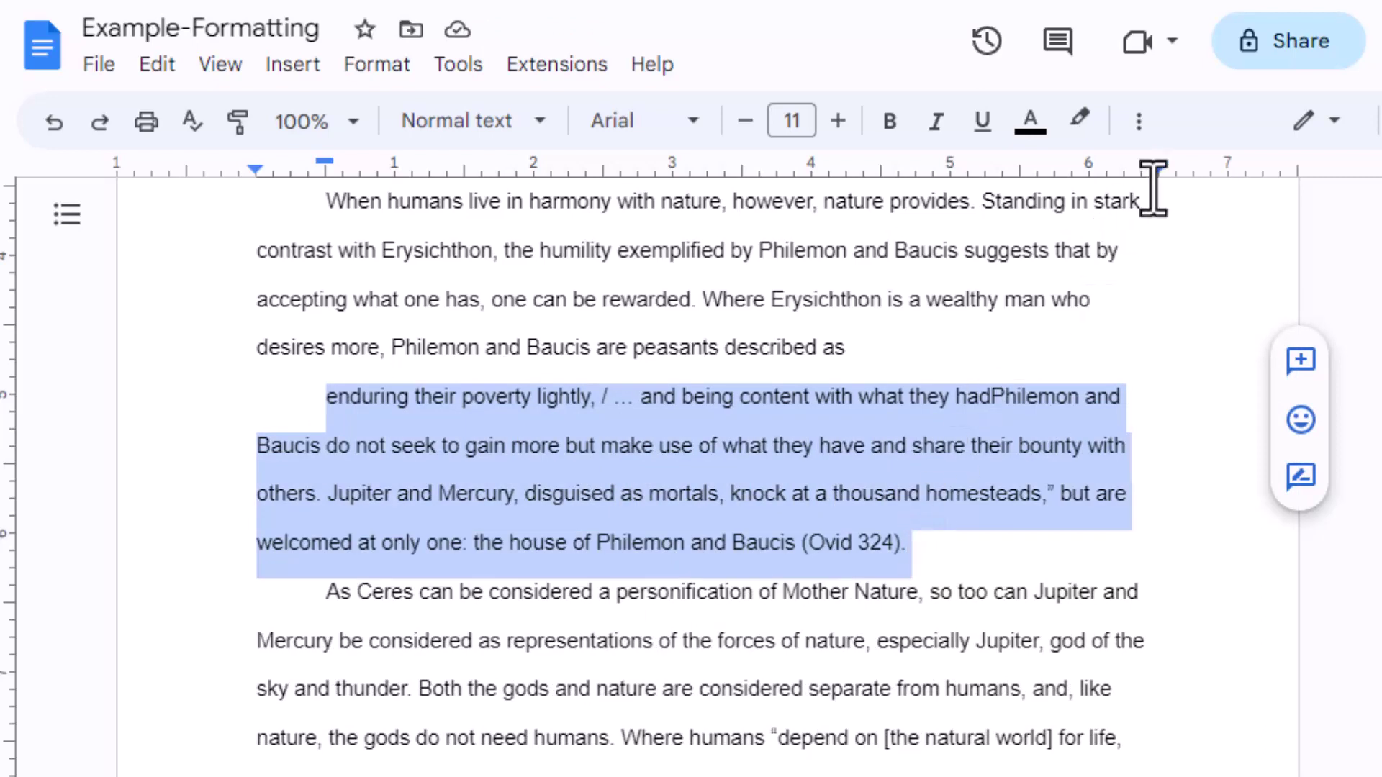
click(1142, 123)
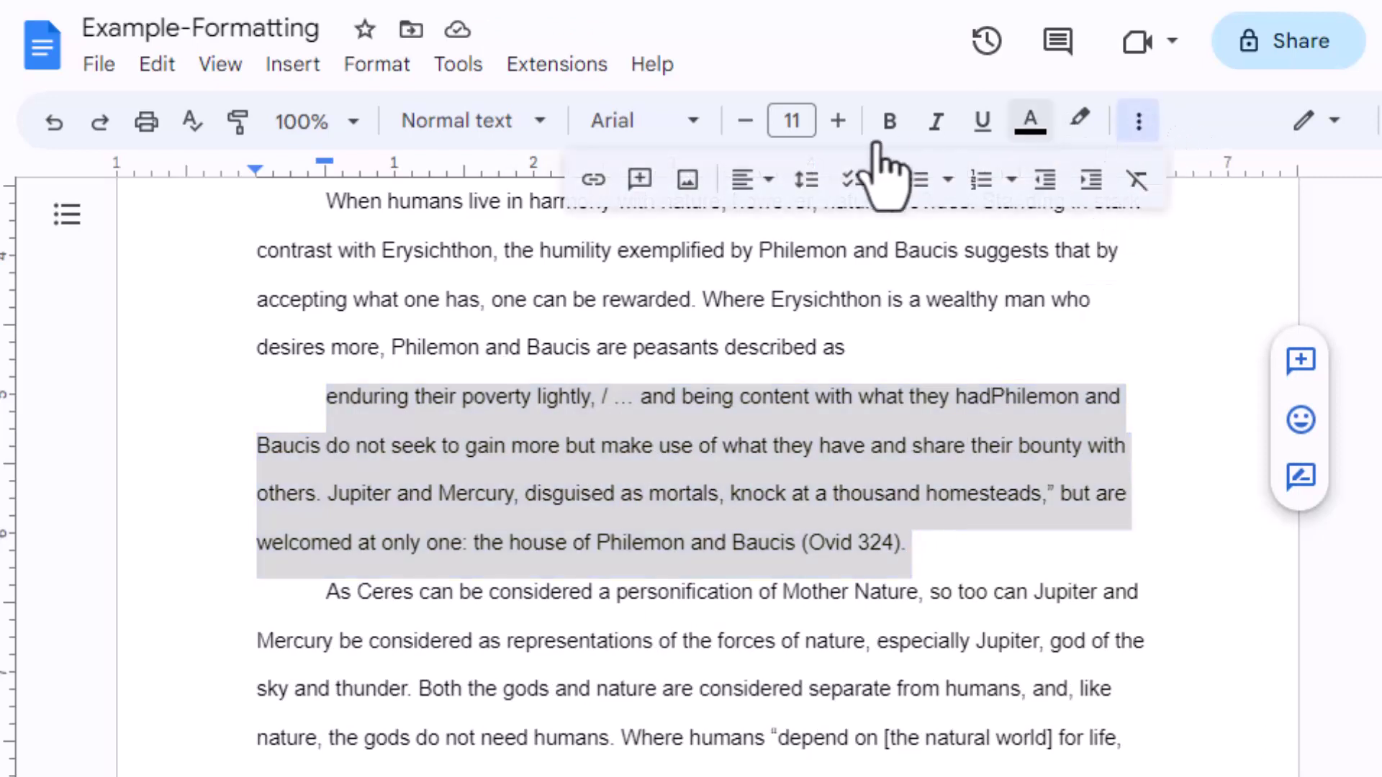
click(1092, 180)
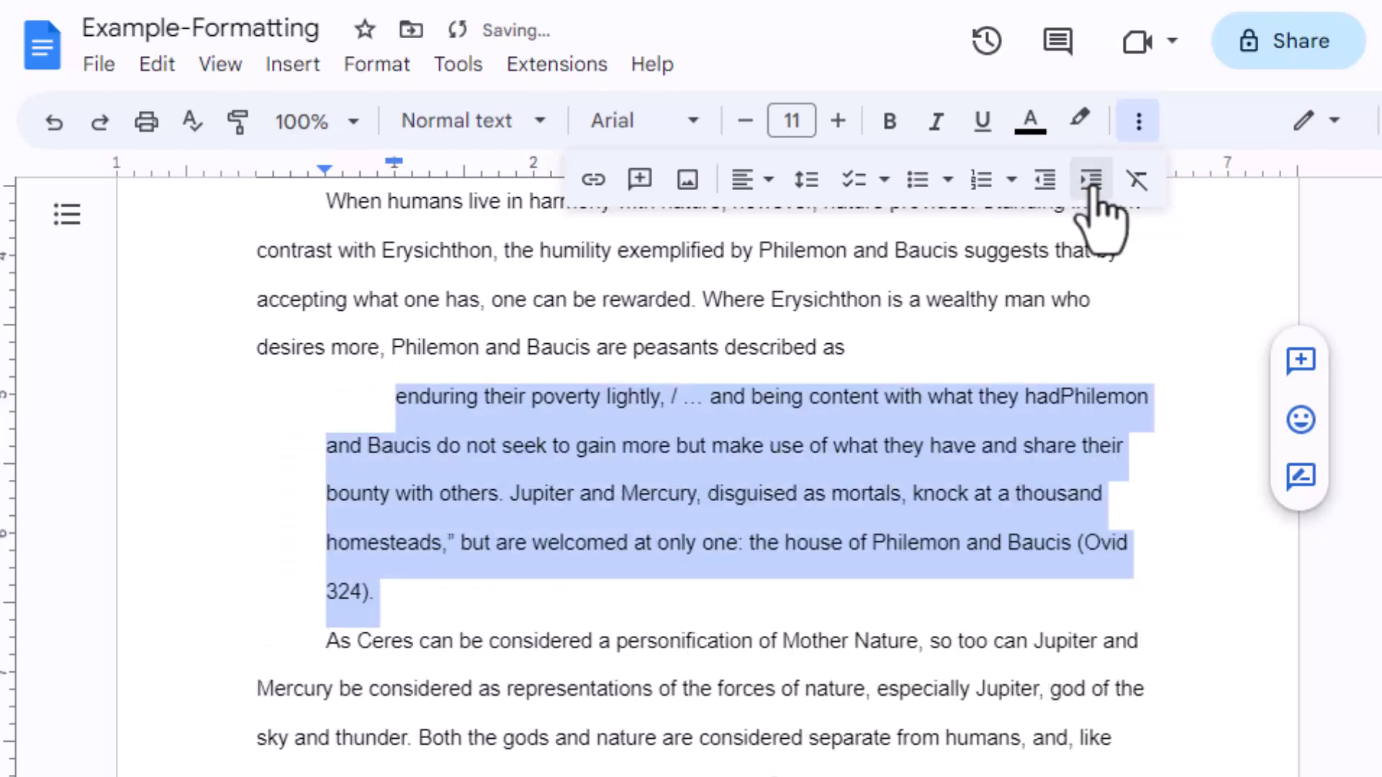
click(399, 410)
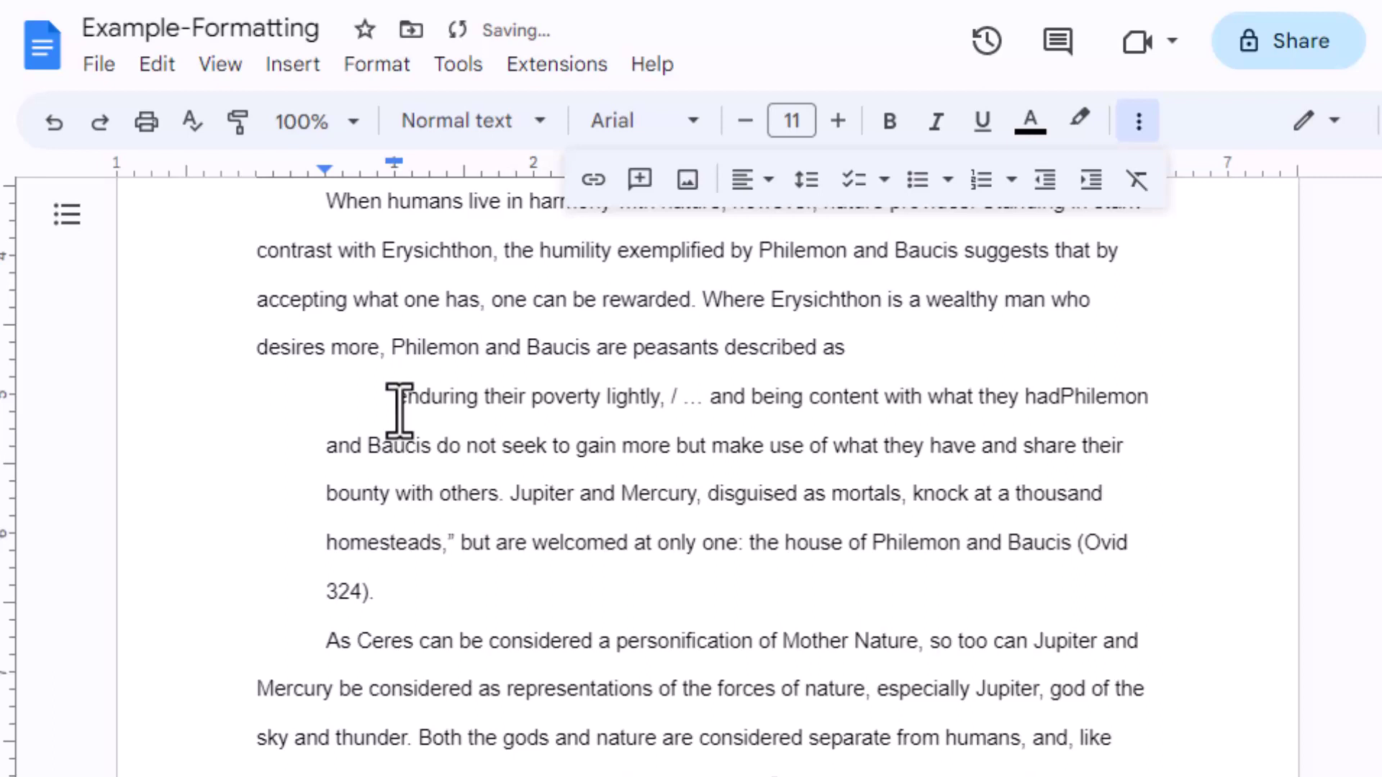
key(BackSpace)
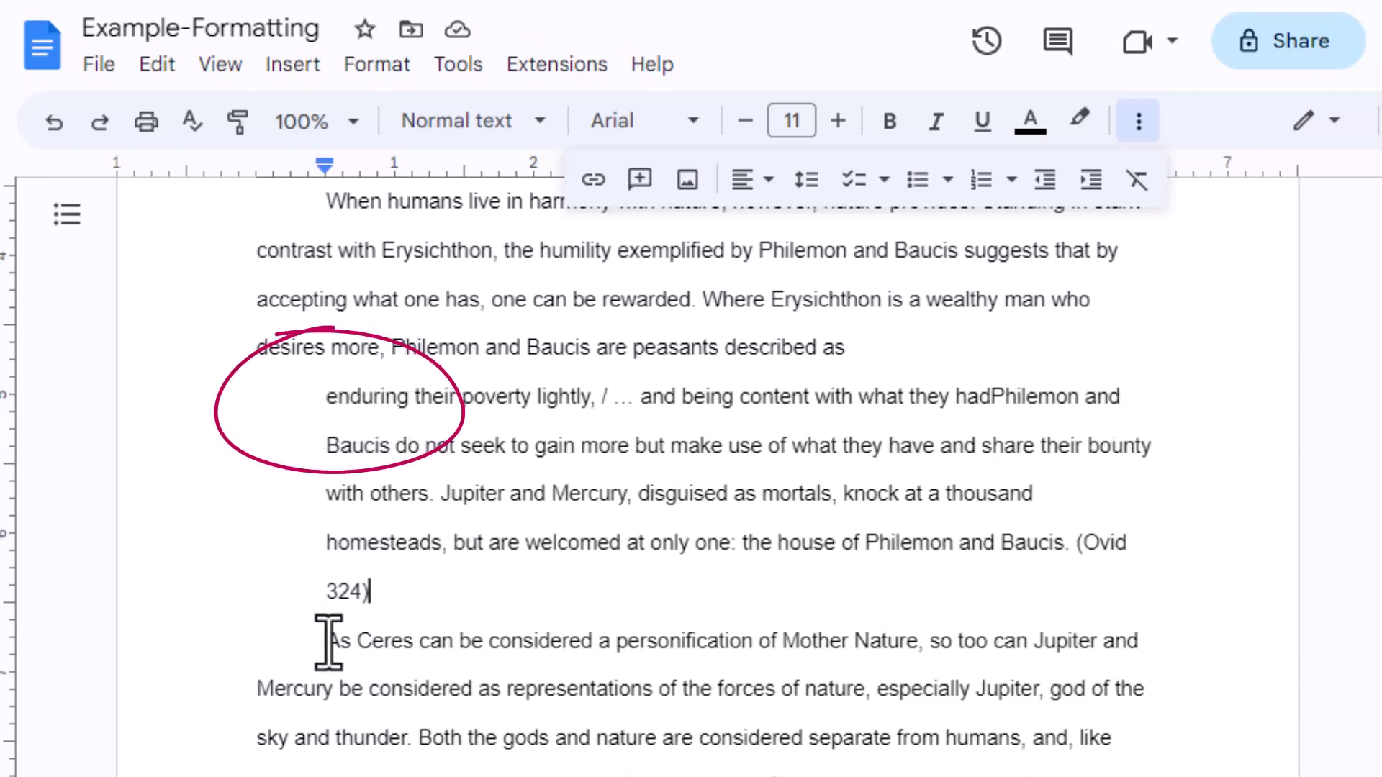
click(326, 641)
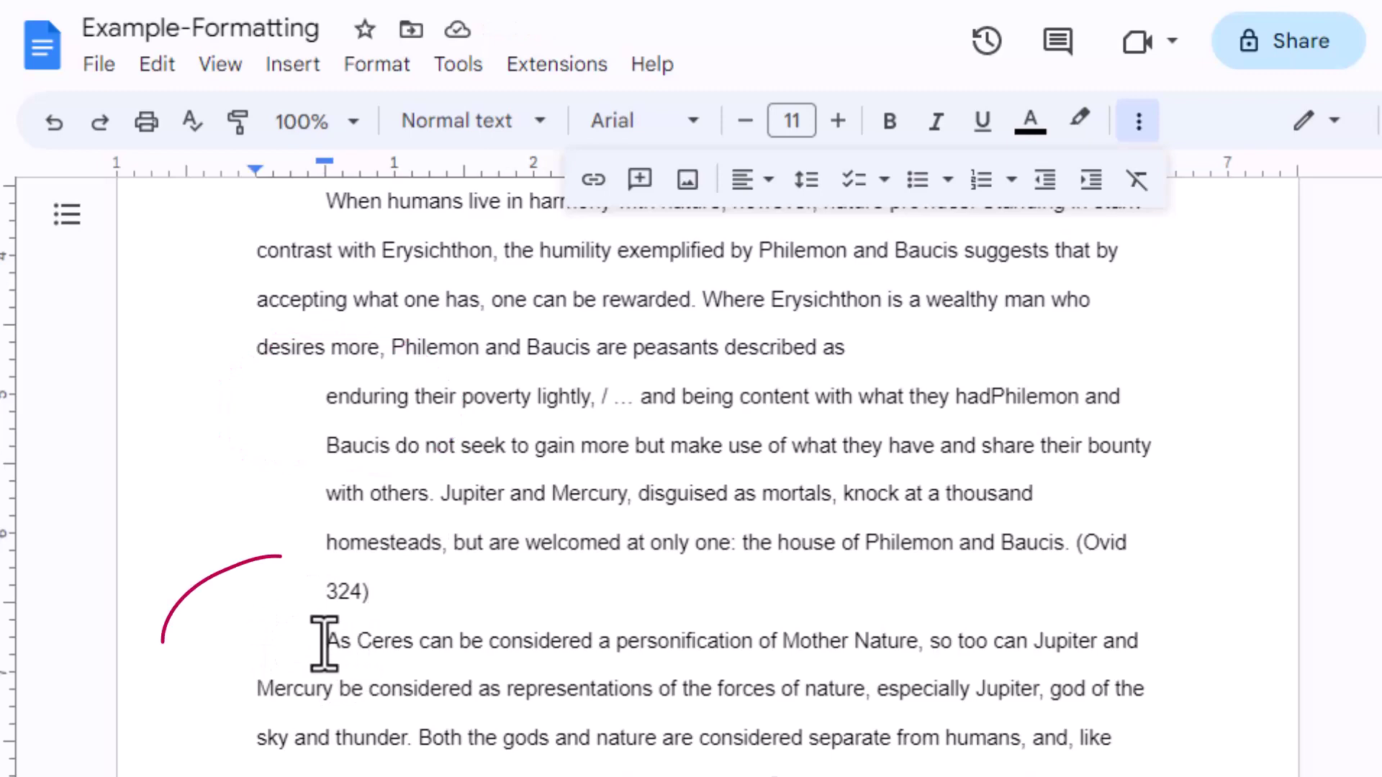
key(BackSpace)
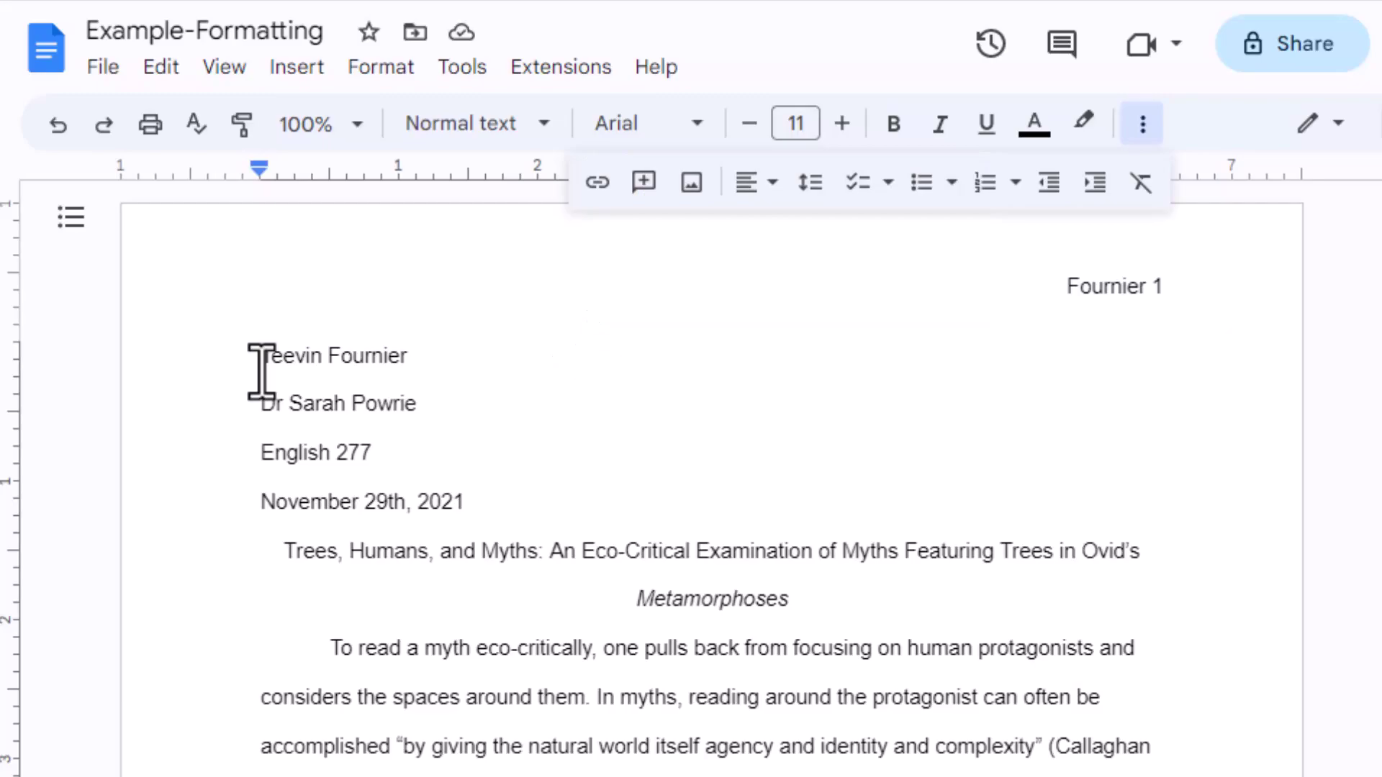
Step: Insert a page break before the author's name at the start of the essay, making room for a title page
click(301, 72)
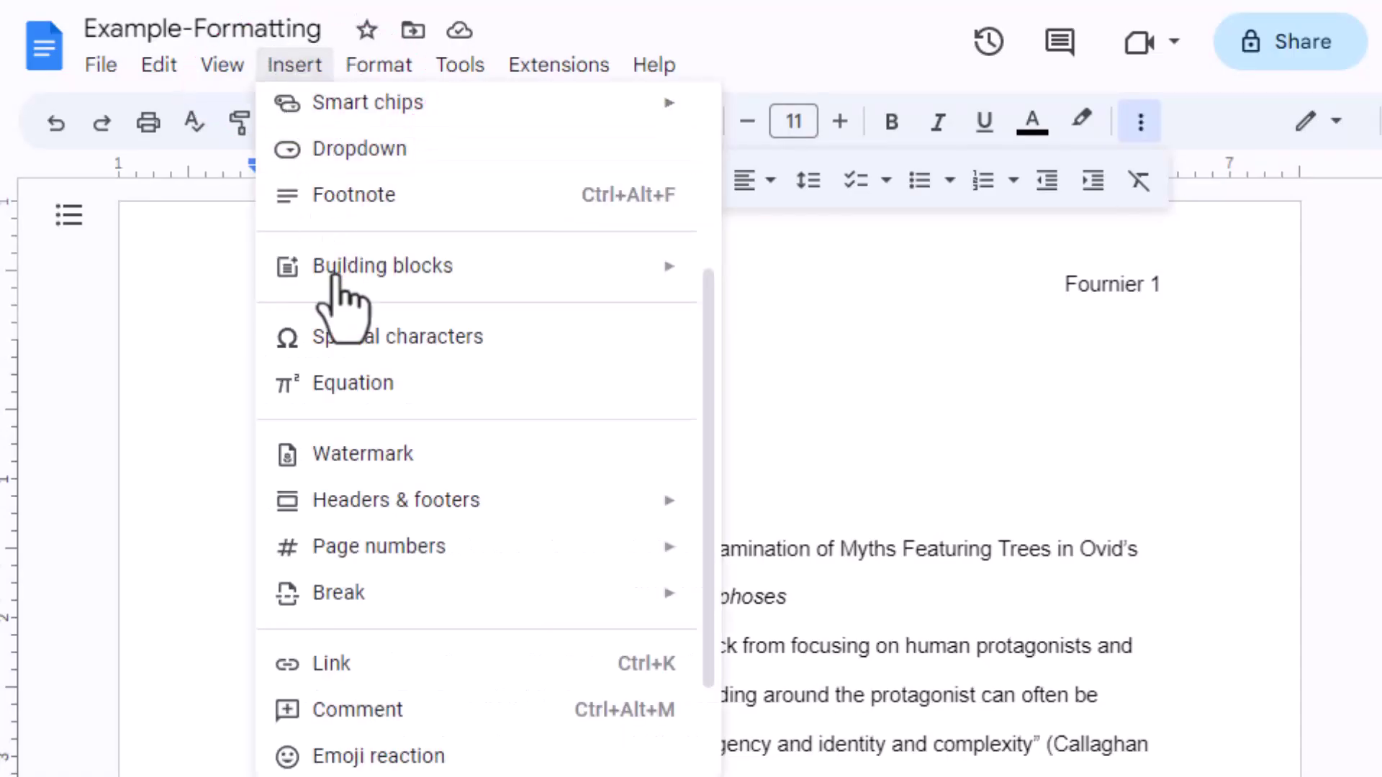
mouse_move(303, 579)
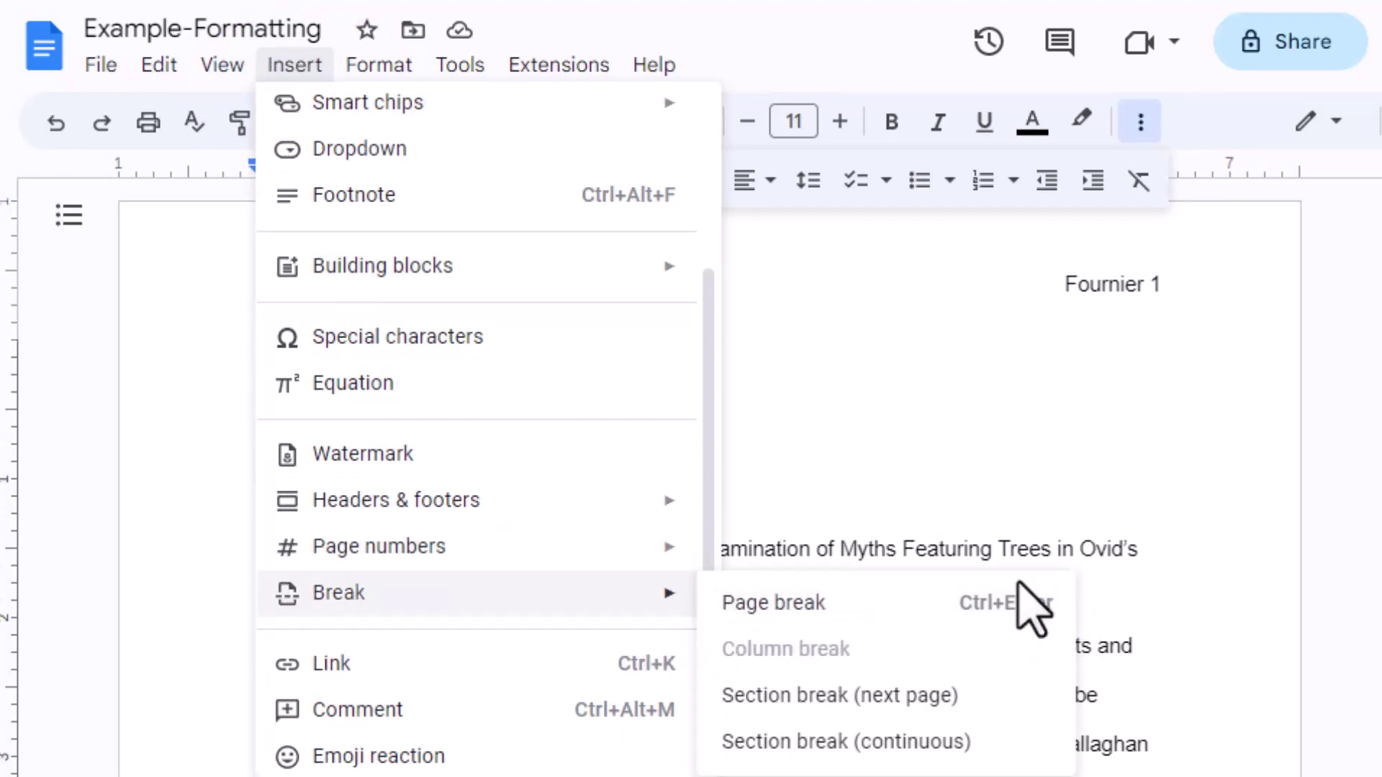
click(865, 606)
scroll(770, 479, up, 15)
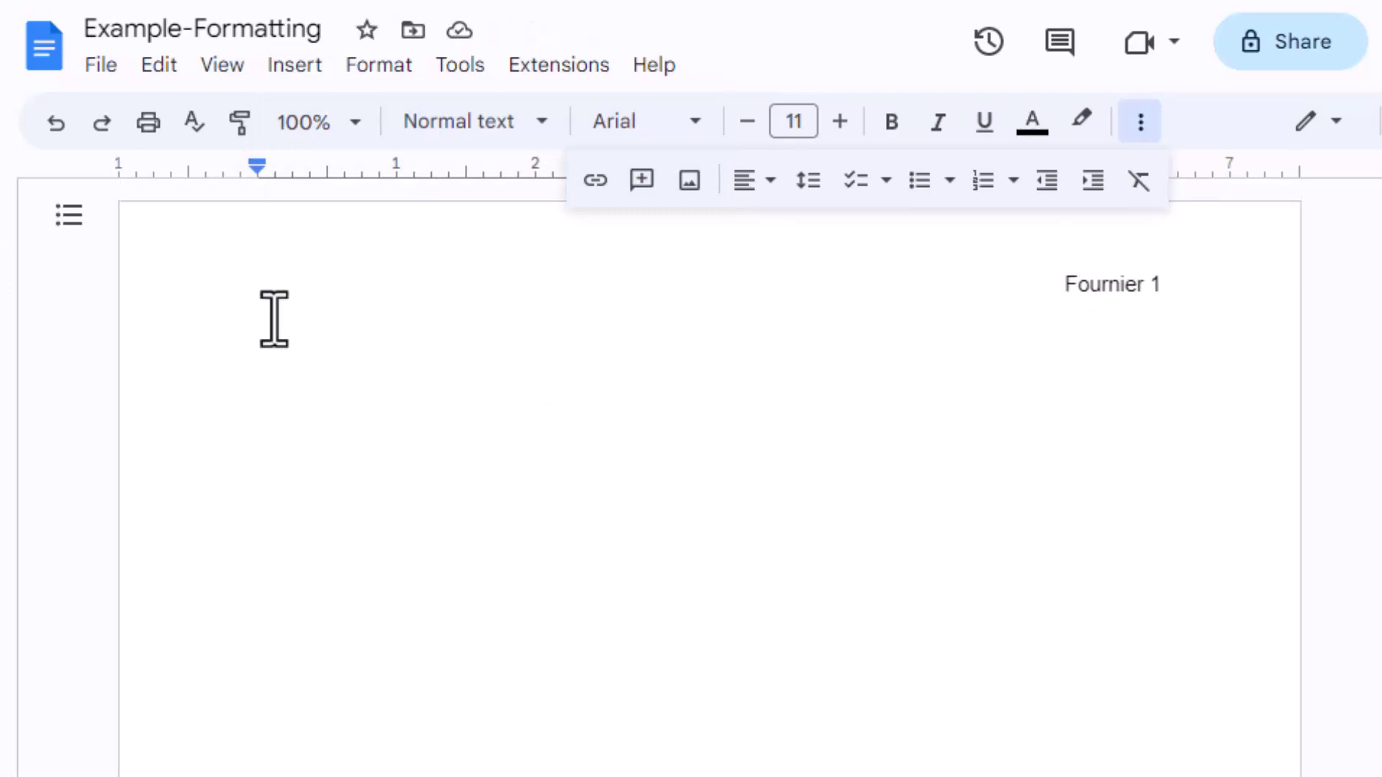
Step: Centre the first line of the new title page and enter the title "Fabulous Title" followed by a blank line
click(216, 308)
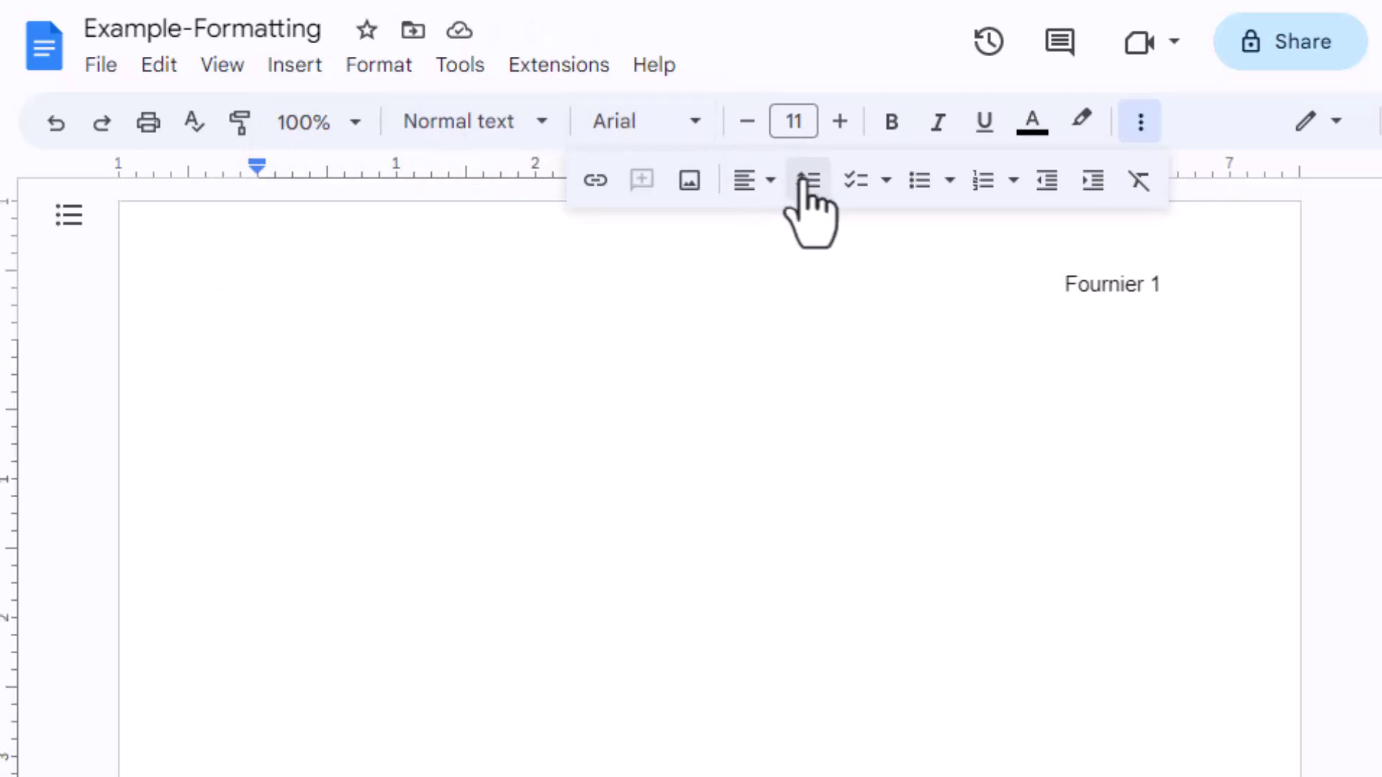
click(752, 181)
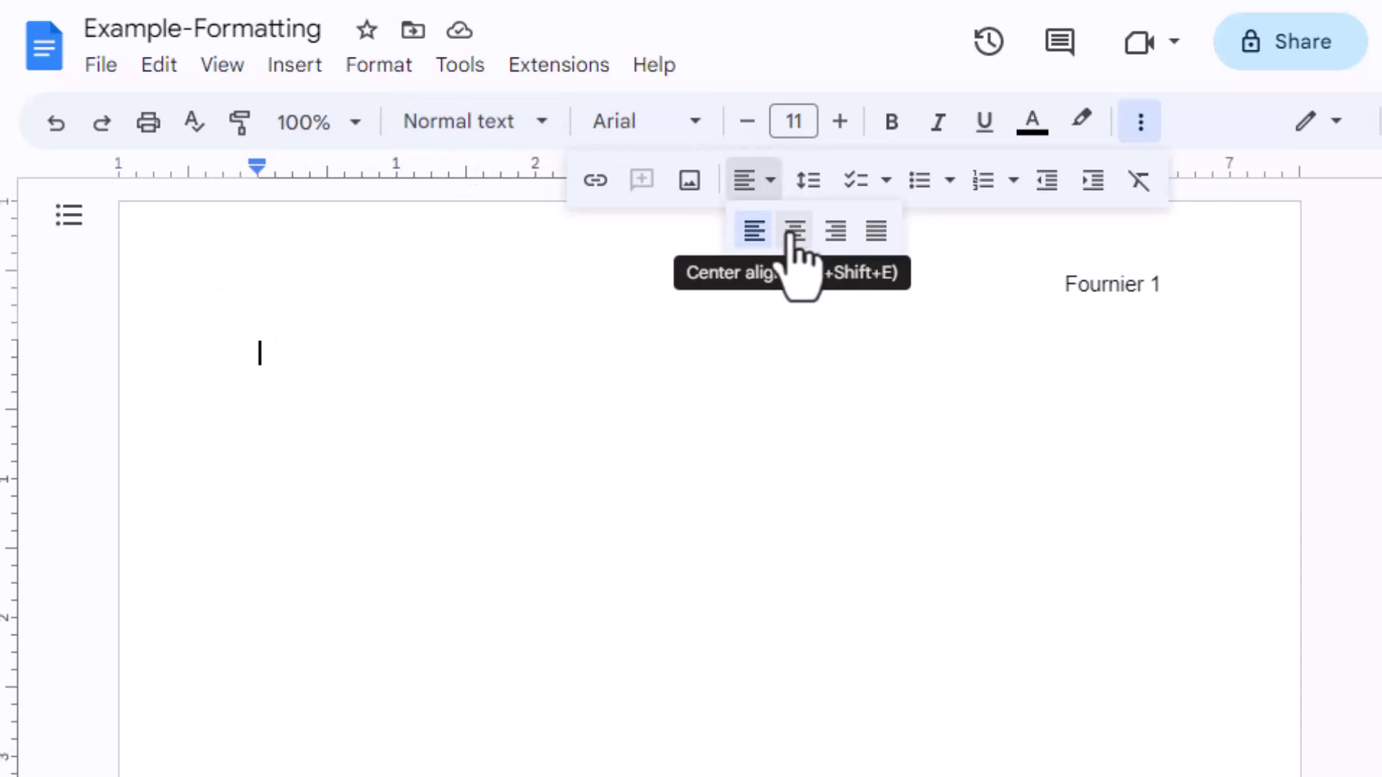
click(794, 232)
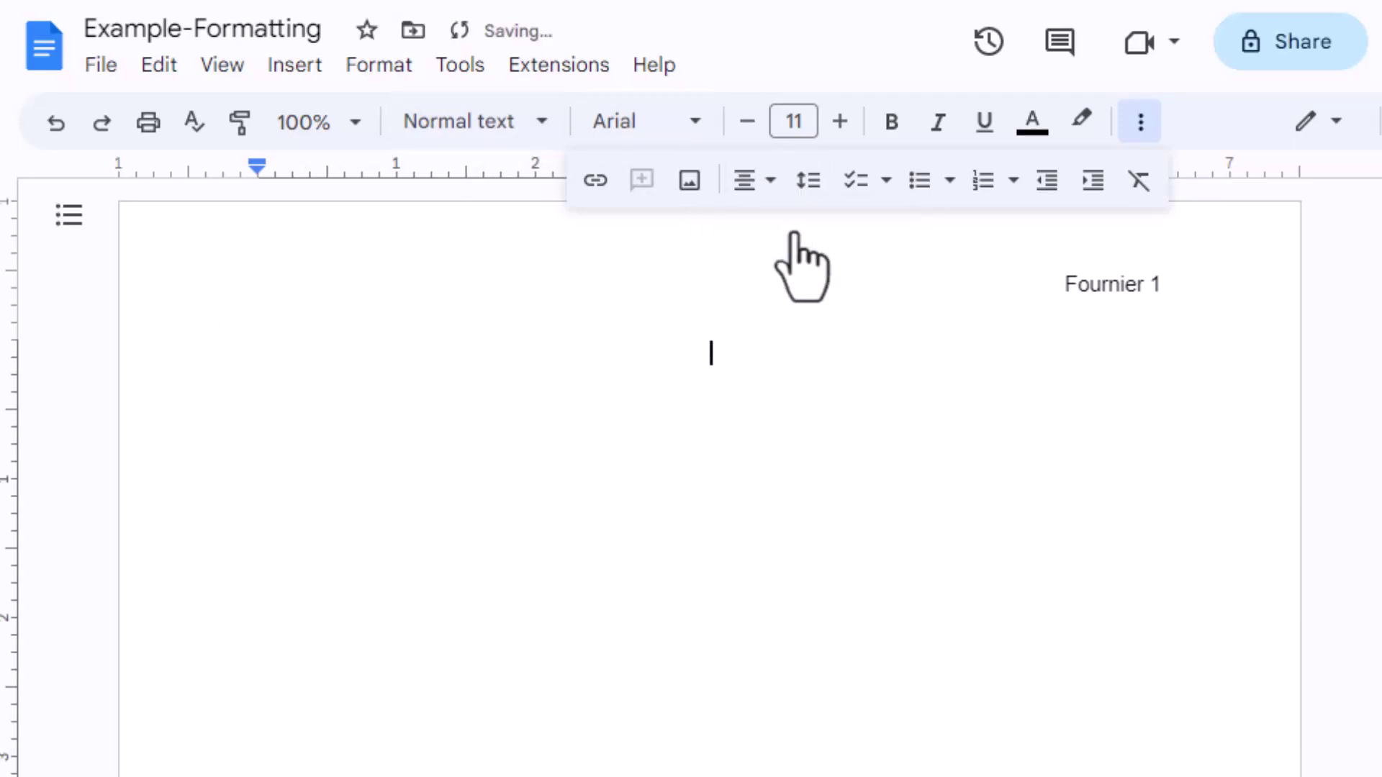
text(Fabulous ti)
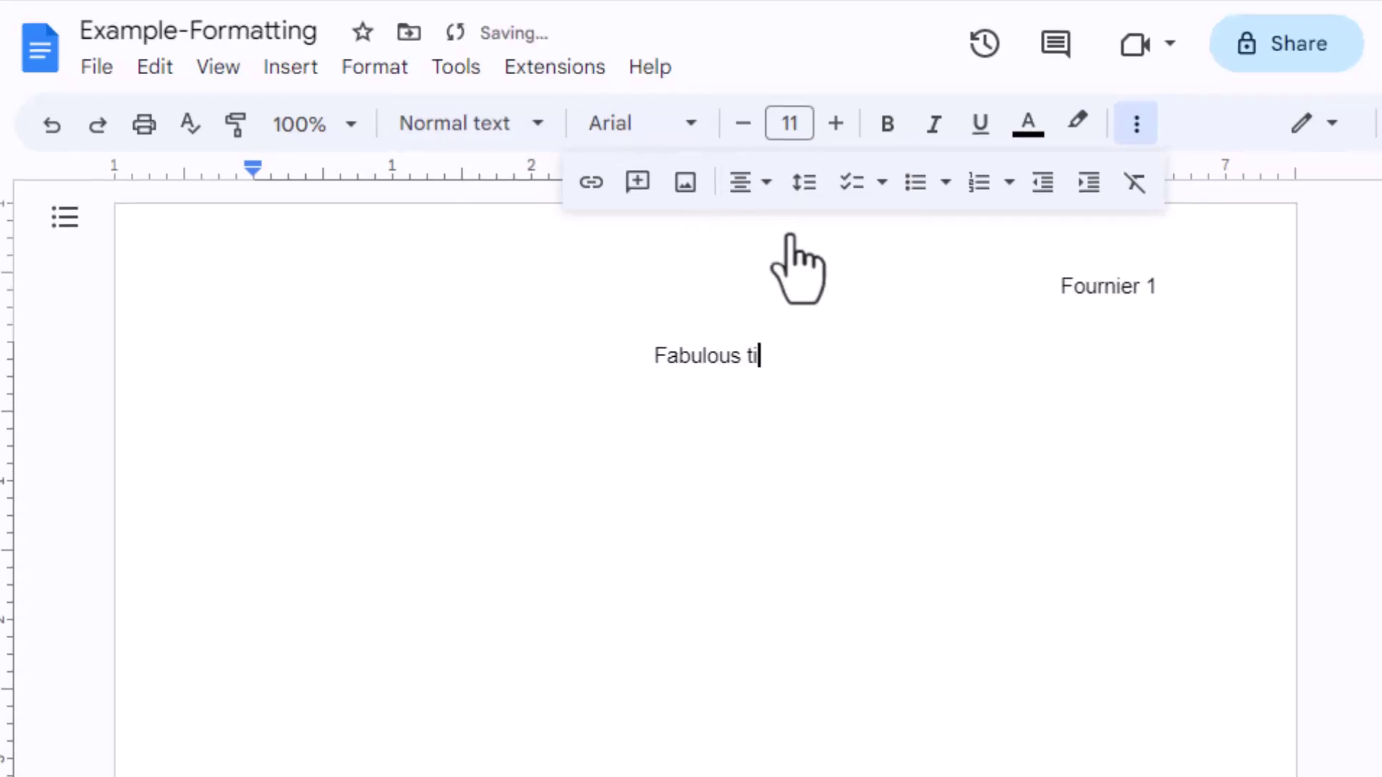
key(BackSpace)
key(BackSpace)
text(Title  )
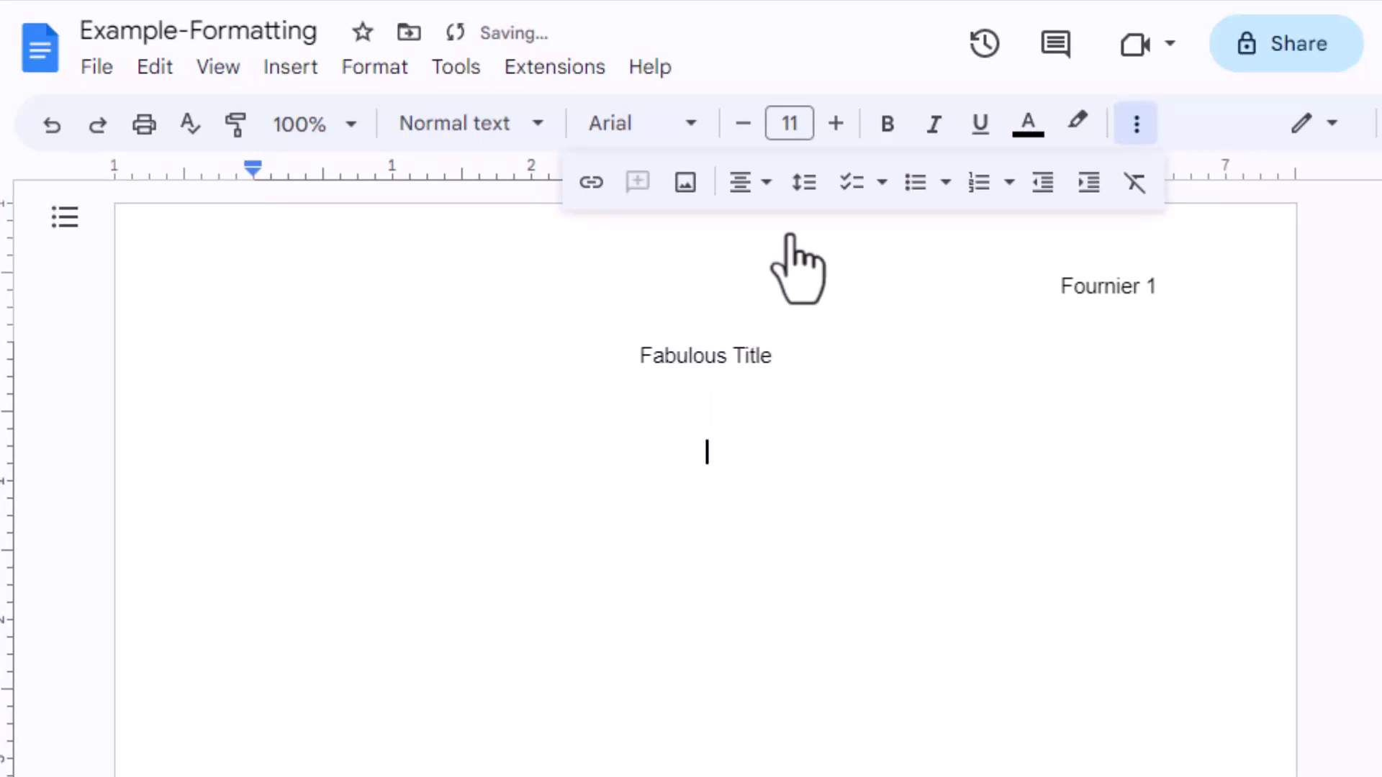
Step: Add the centred lines "NAME", "Informaitonaiton you need onn title pag", "Sfsia", "Fgngs" and "gsjg" below the title
text(nMA)
key(BackSpace)
text(NAME)
key(Return)
text(informaitonaiton you need onn title page.)
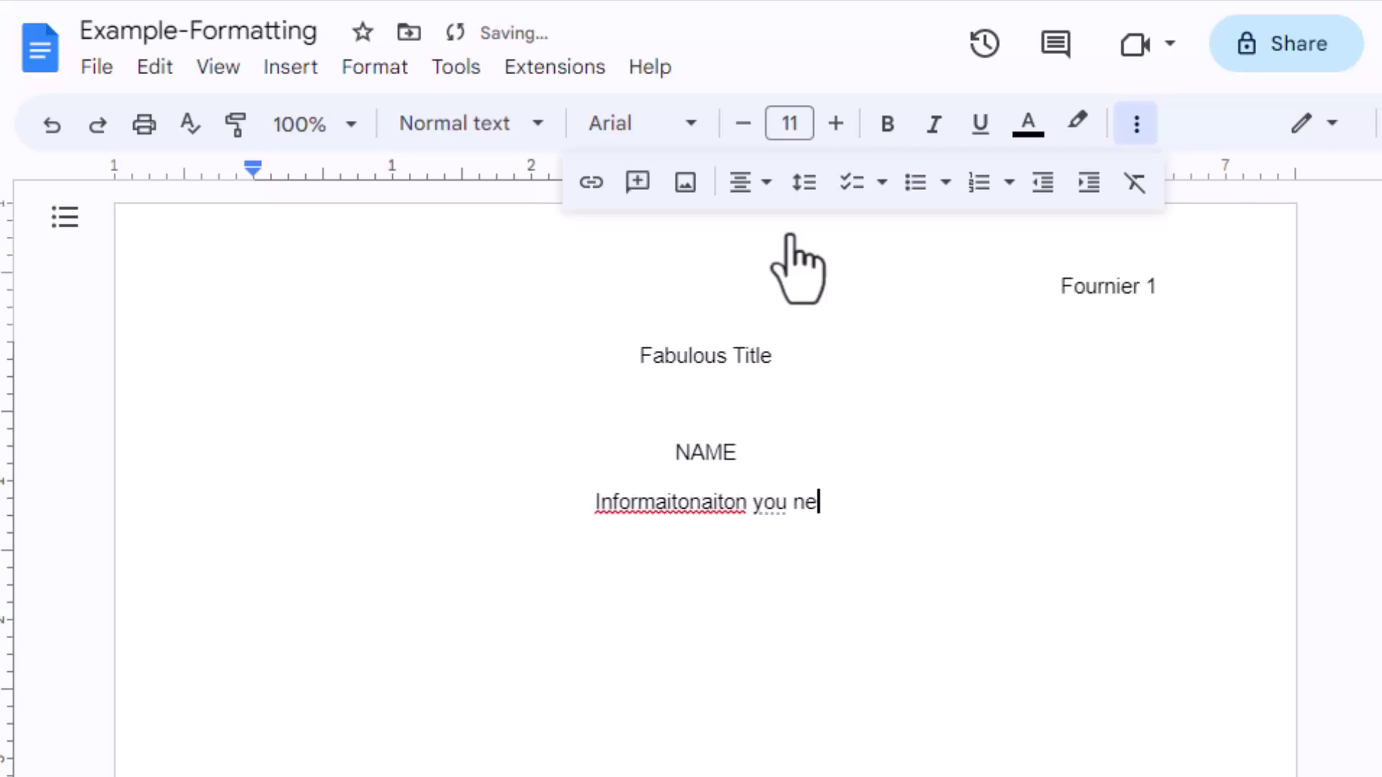
key(BackSpace)
key(BackSpace)
key(Return)
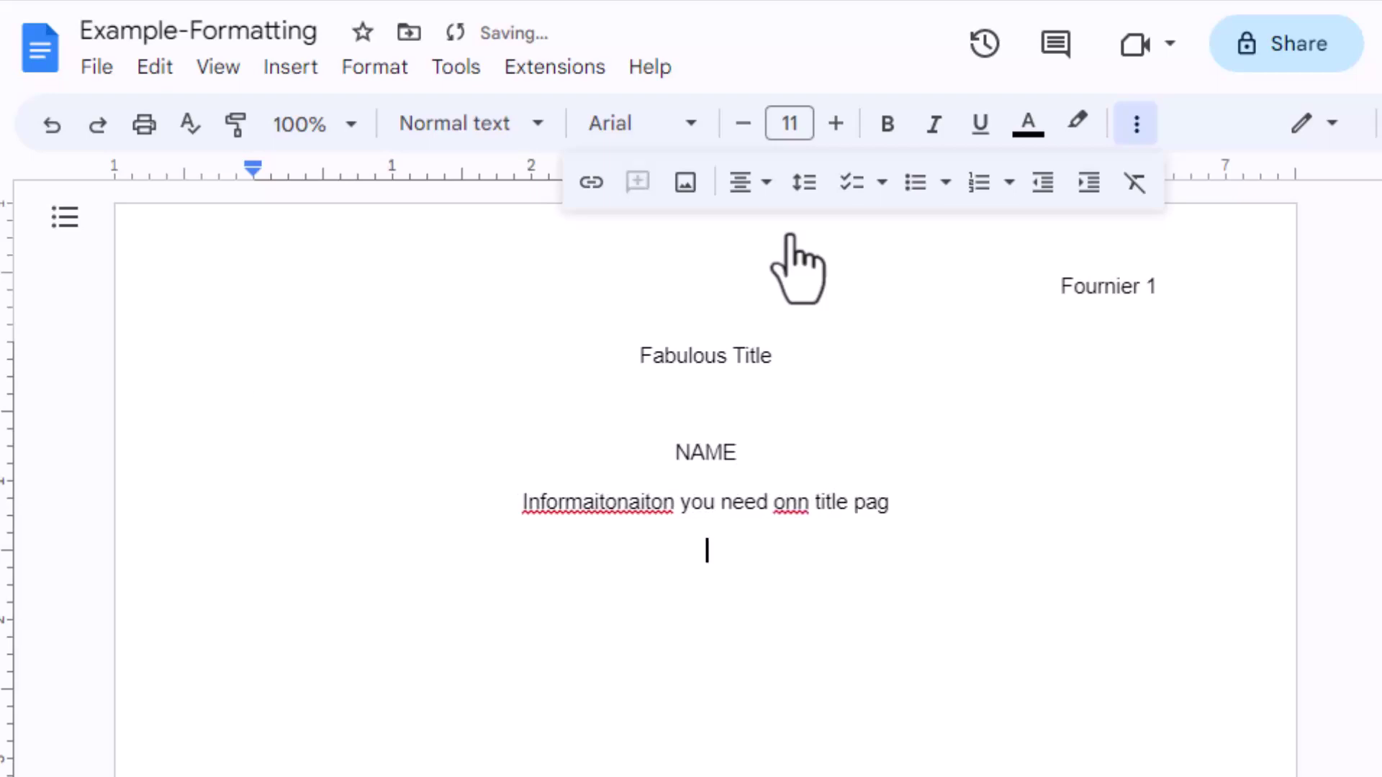
text(sfsia)
key(Return)
text(fgngs)
key(Return)
text(gsjg)
Step: Apply header page numbering that skips the title page and starts at 1 on the second page
scroll(867, 530, down, 20)
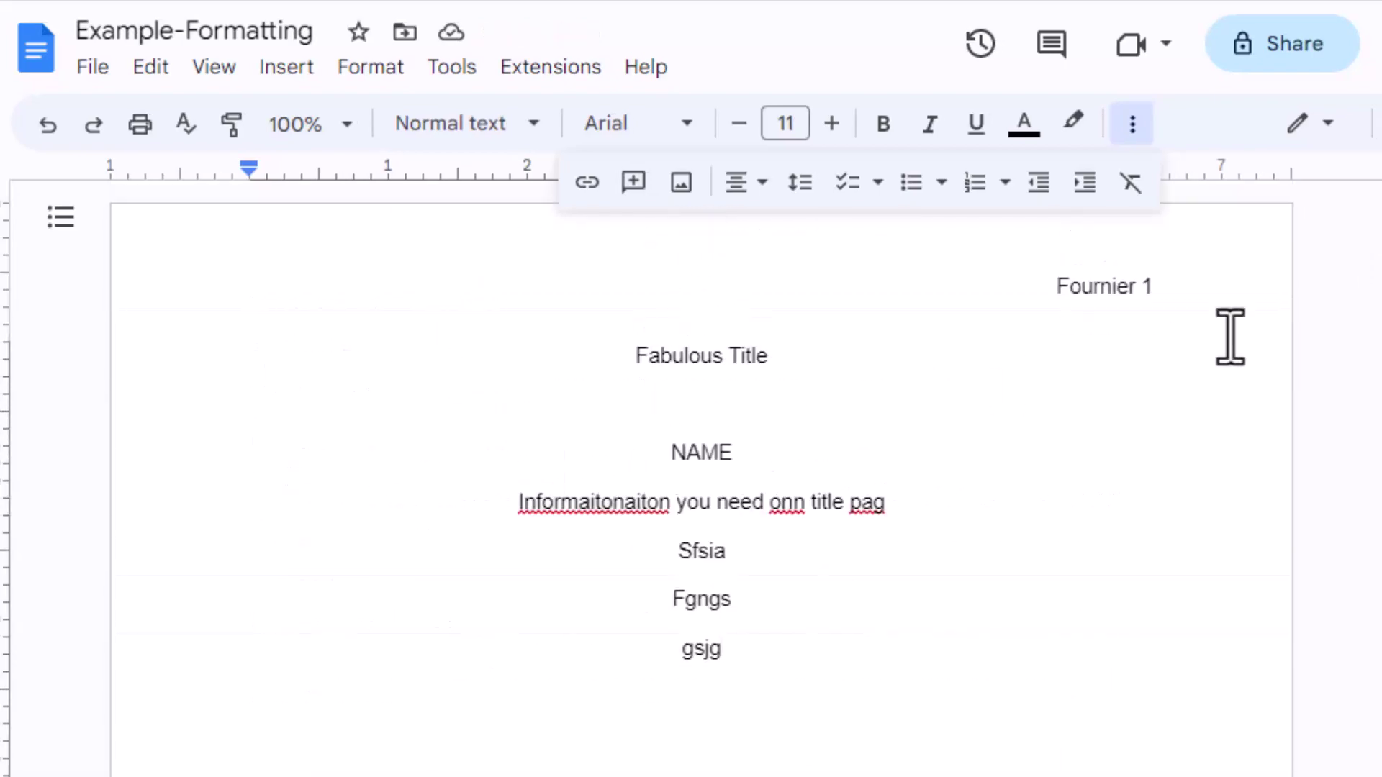
click(1059, 290)
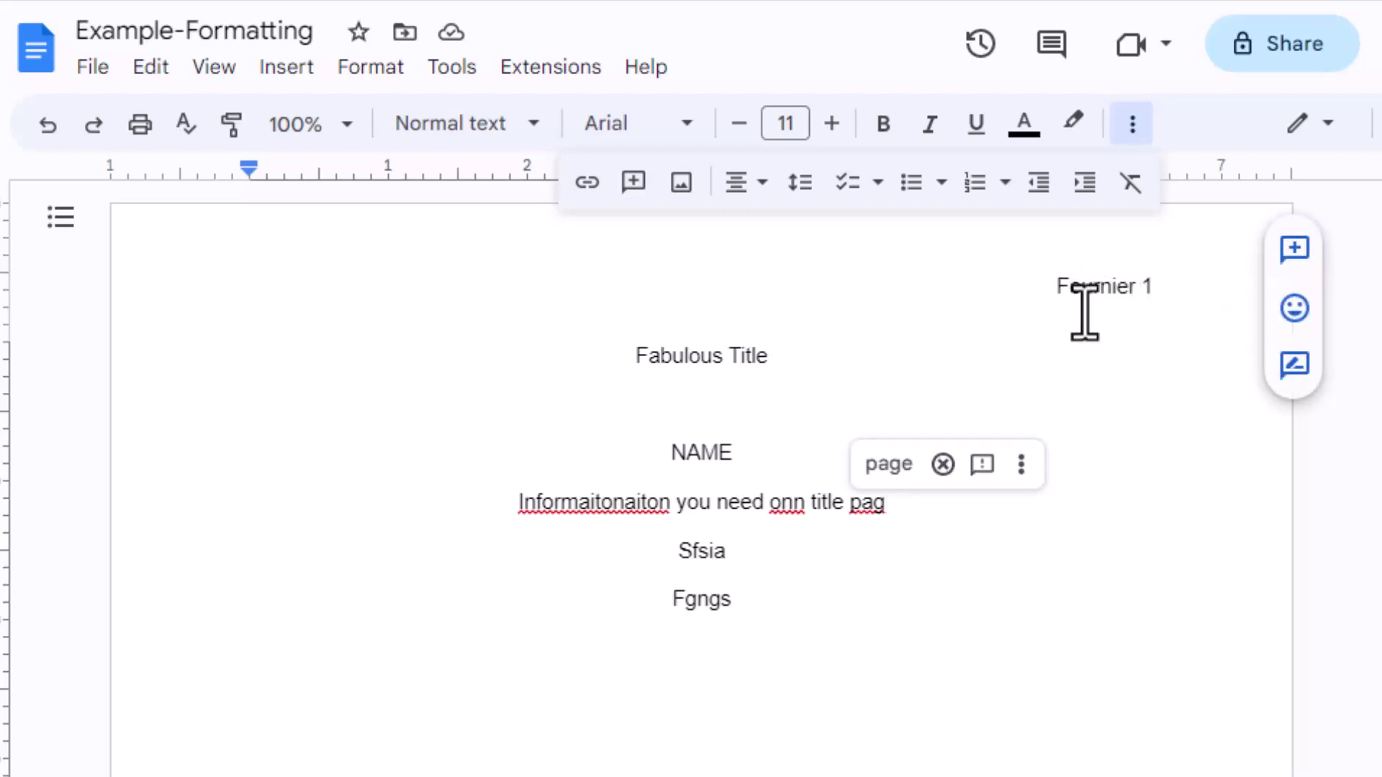
click(1076, 362)
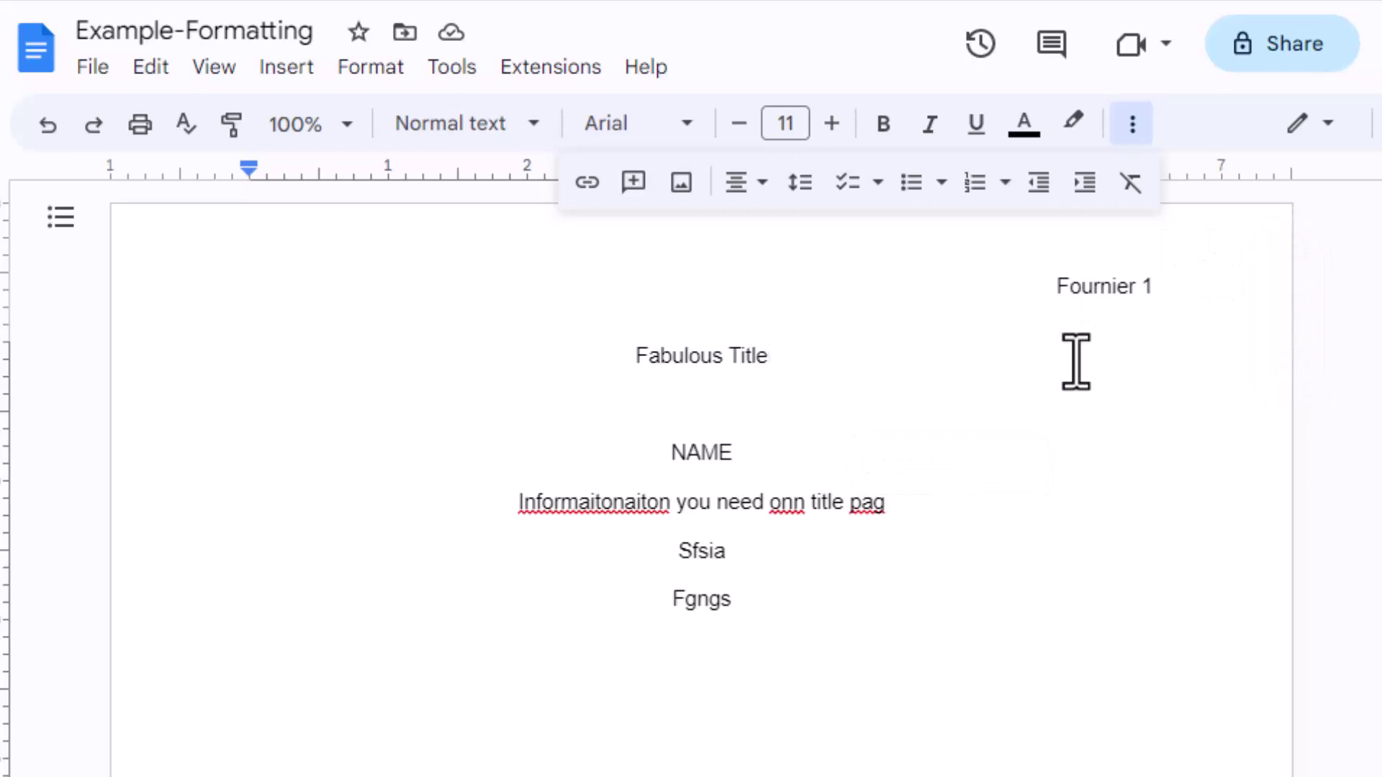
click(287, 67)
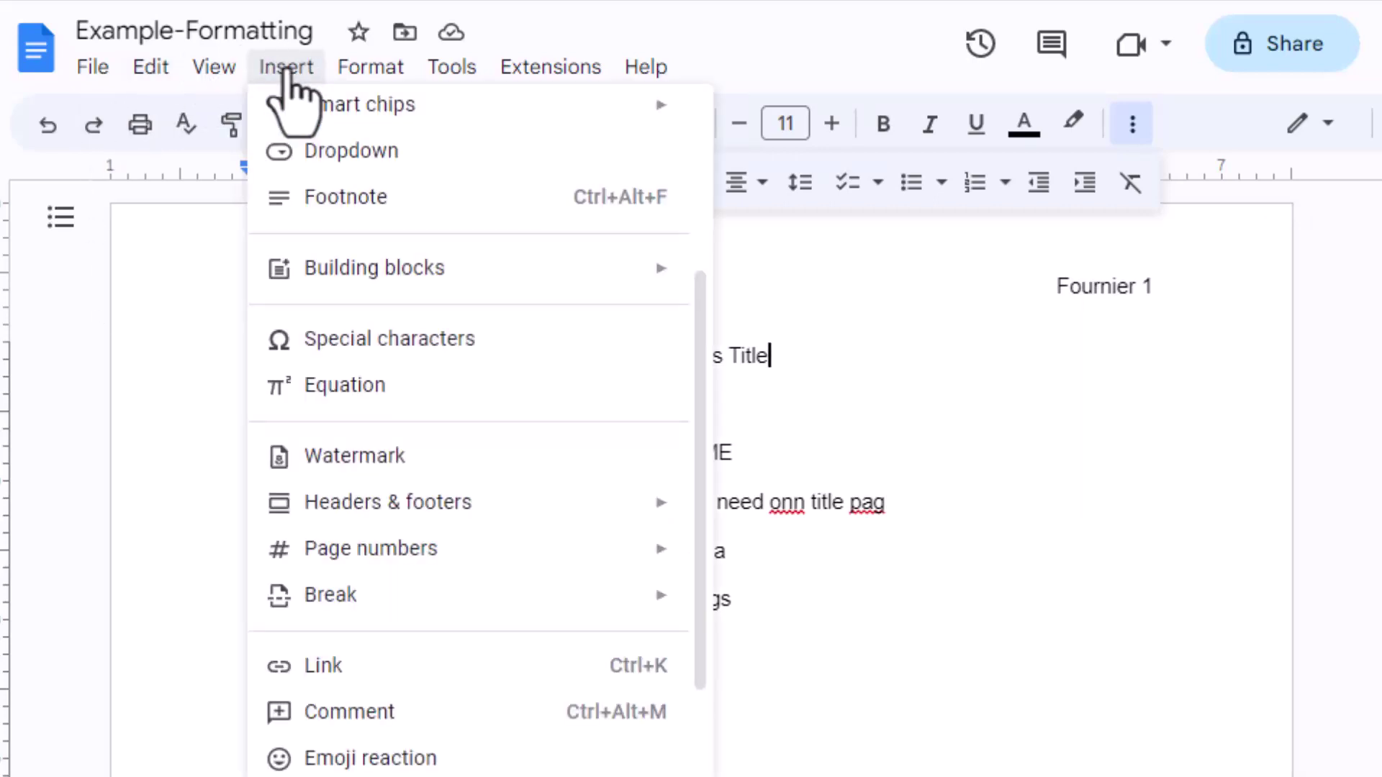
mouse_move(320, 548)
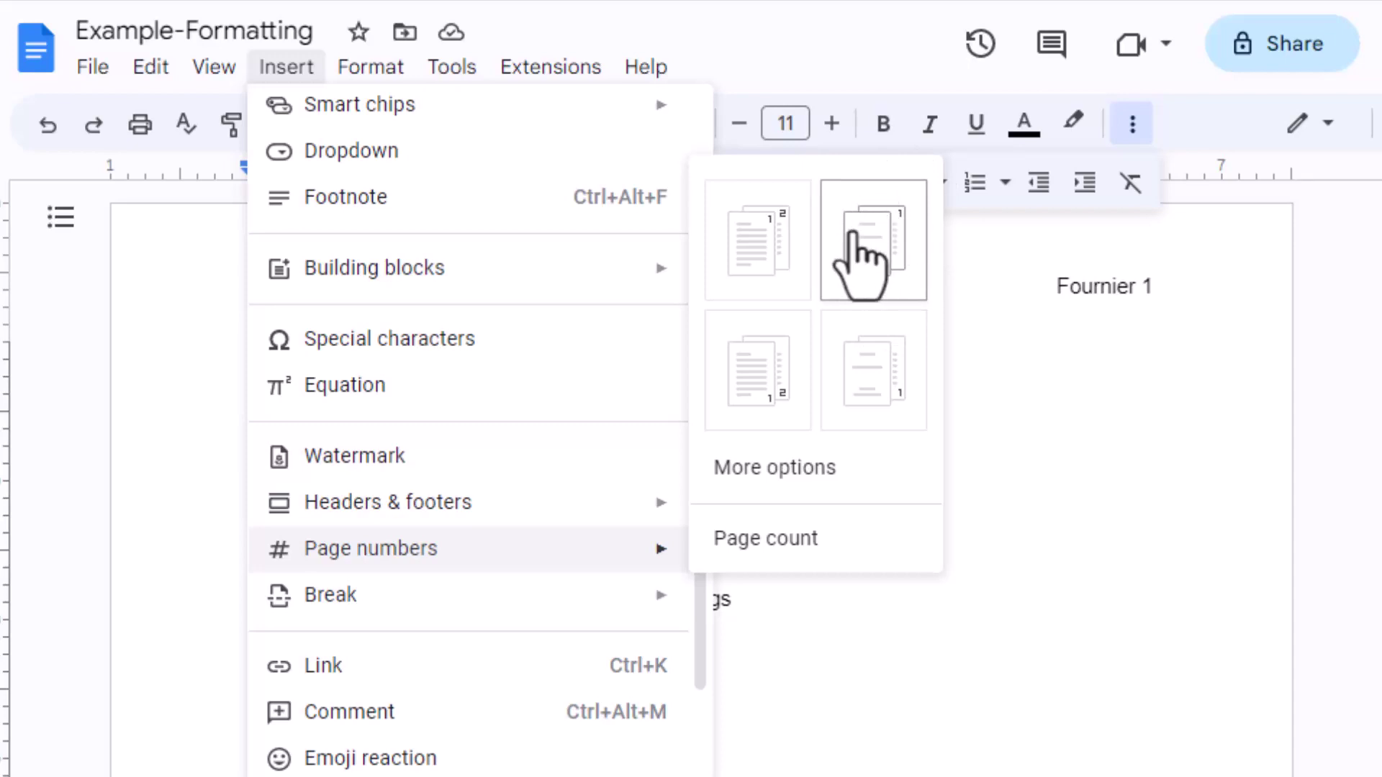
click(862, 278)
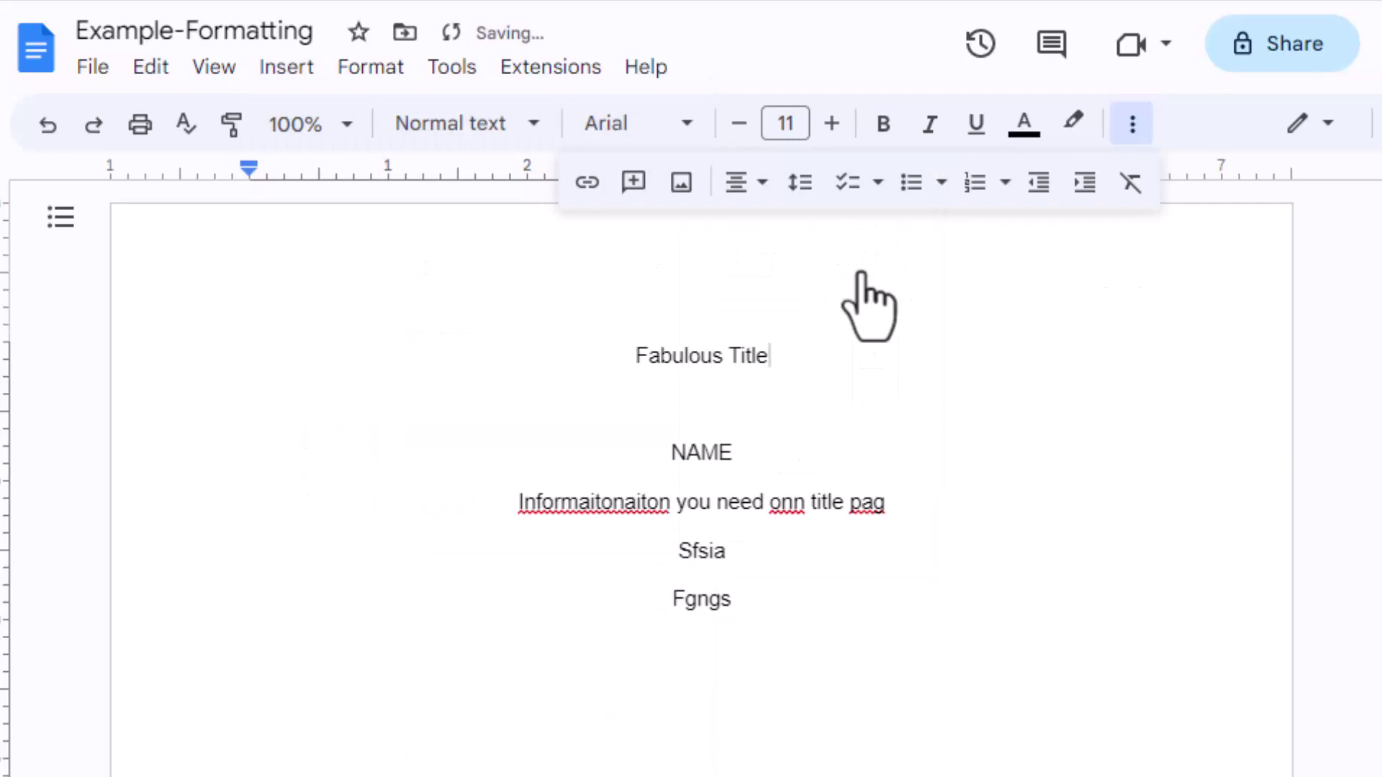
Step: Delete the surname from the second page's header, keeping only the page number
scroll(885, 292, down, 5)
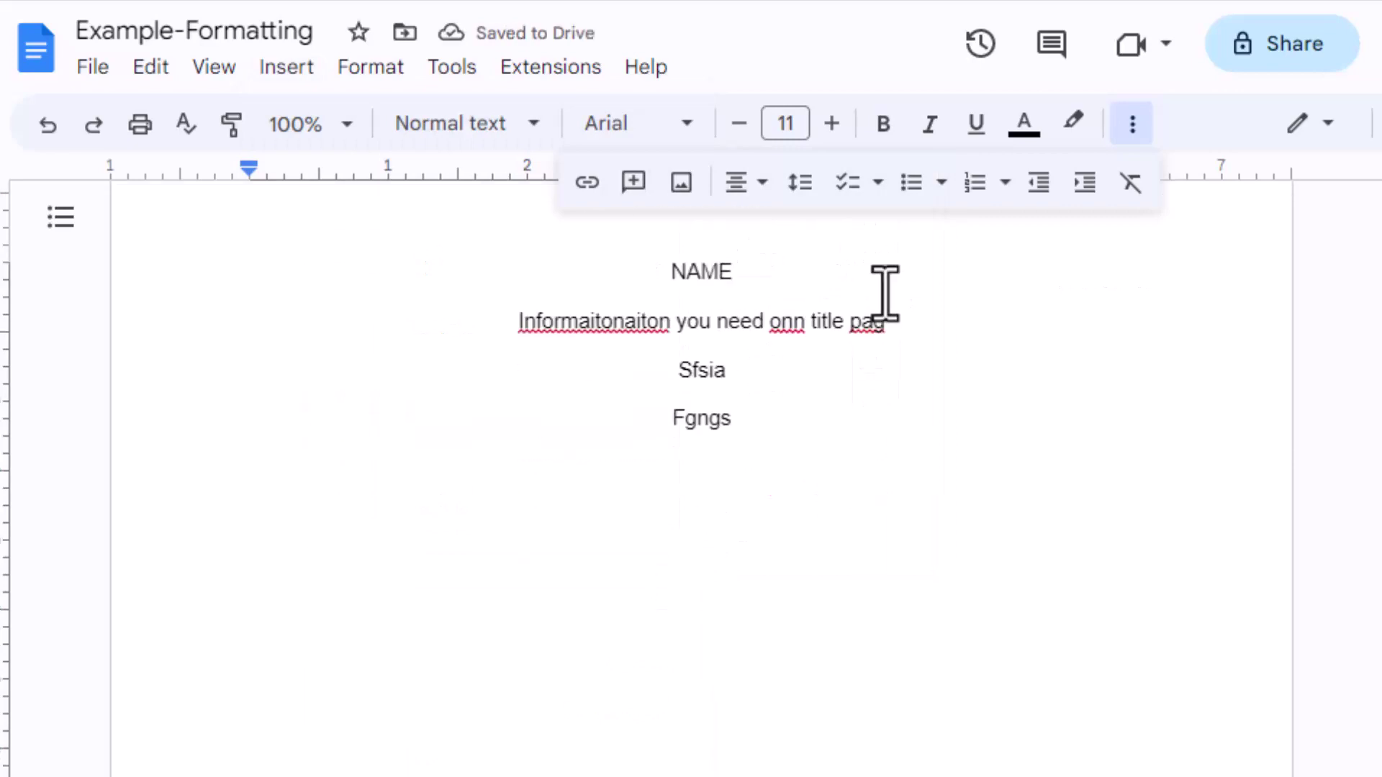
scroll(884, 293, down, 5)
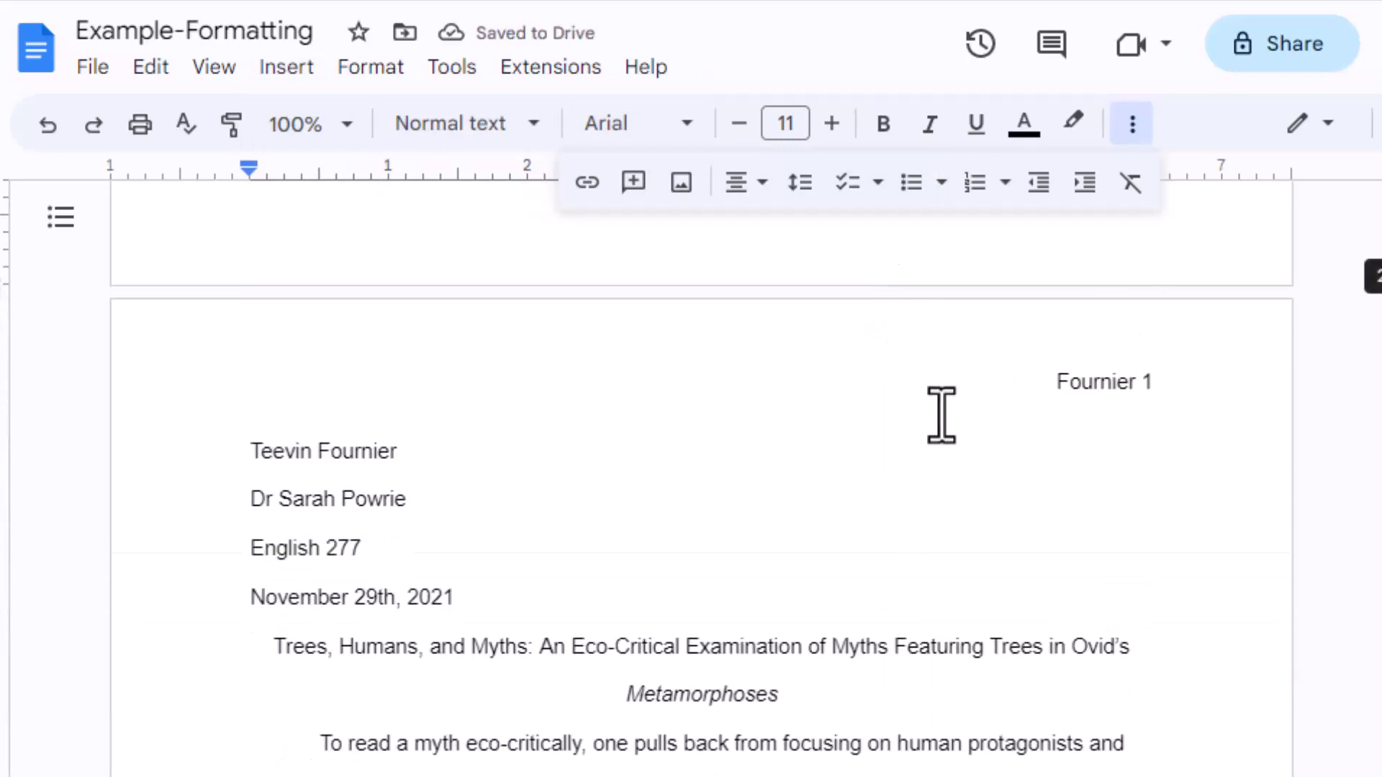
click(1101, 380)
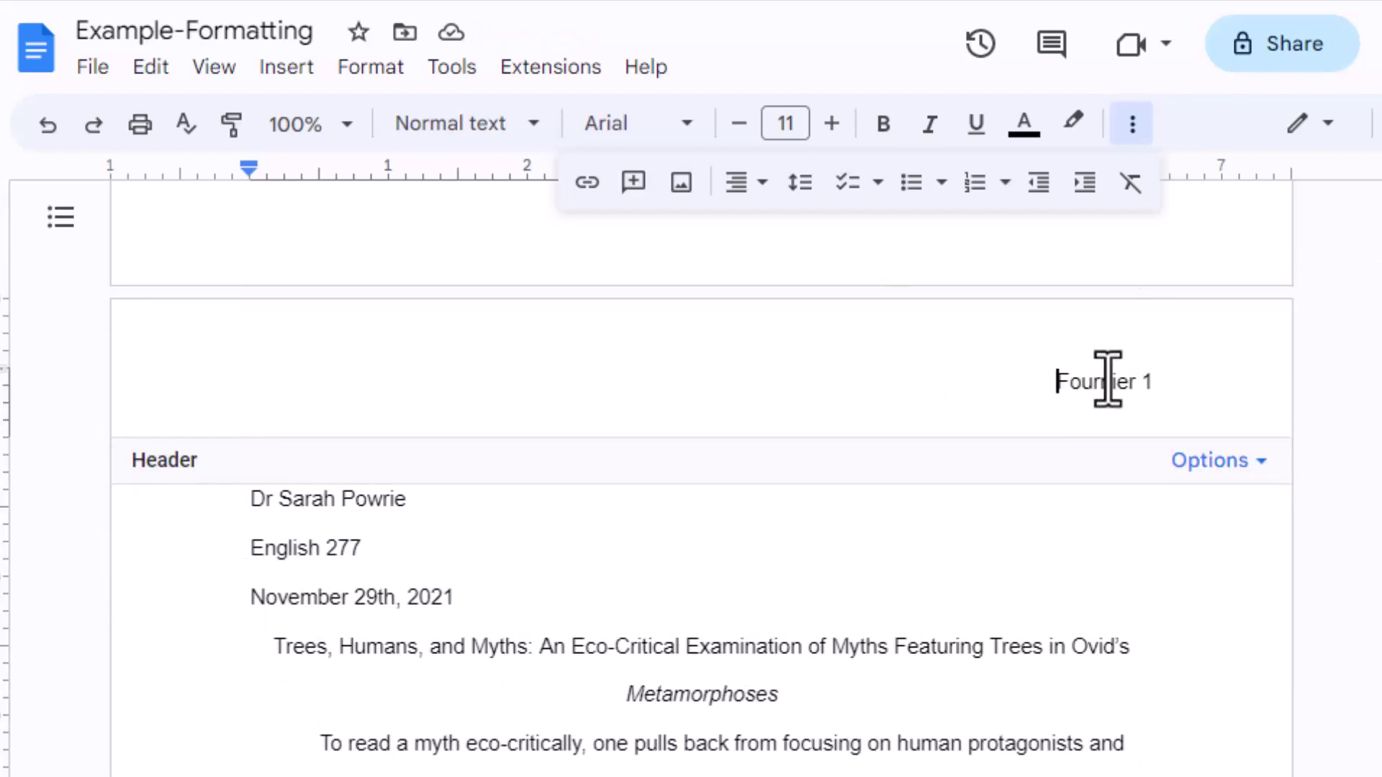
double_click(1106, 382)
key(BackSpace)
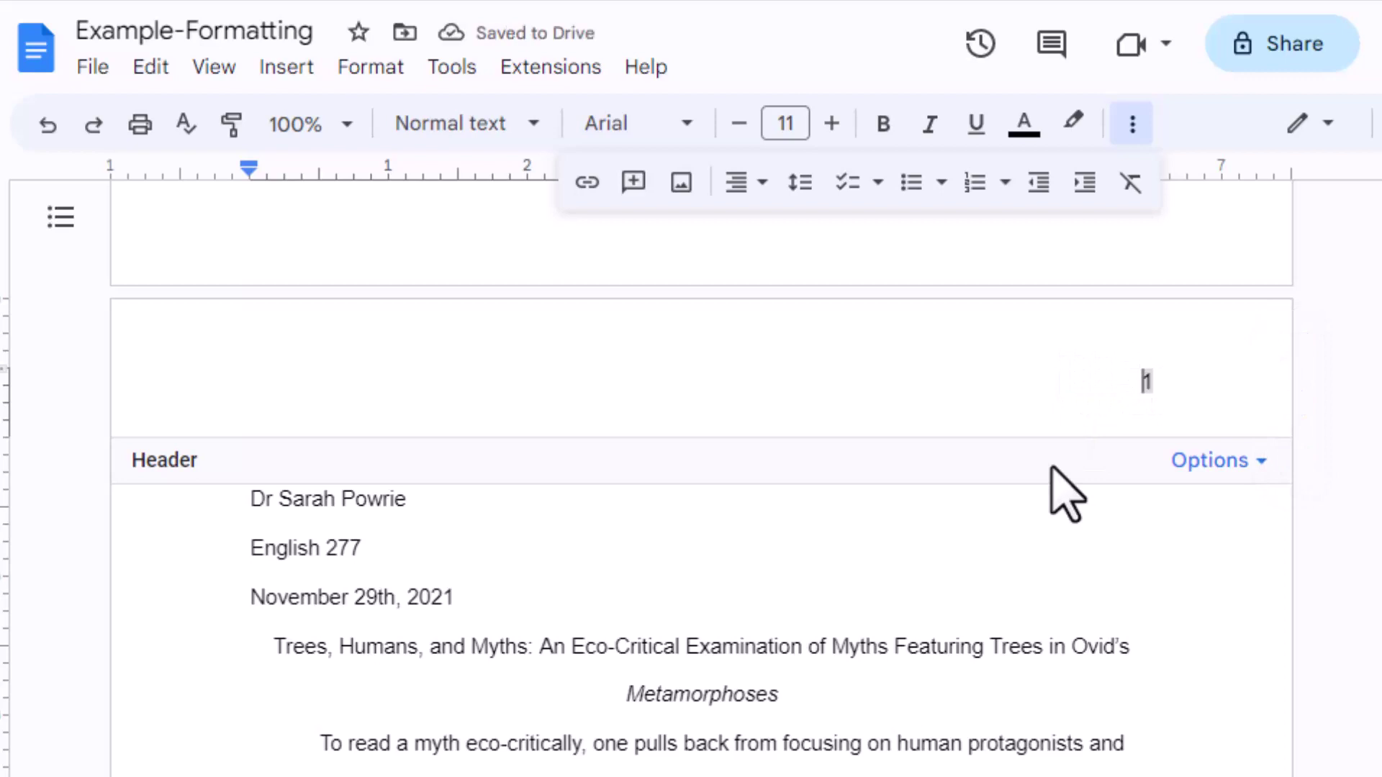
scroll(1065, 496, up, 5)
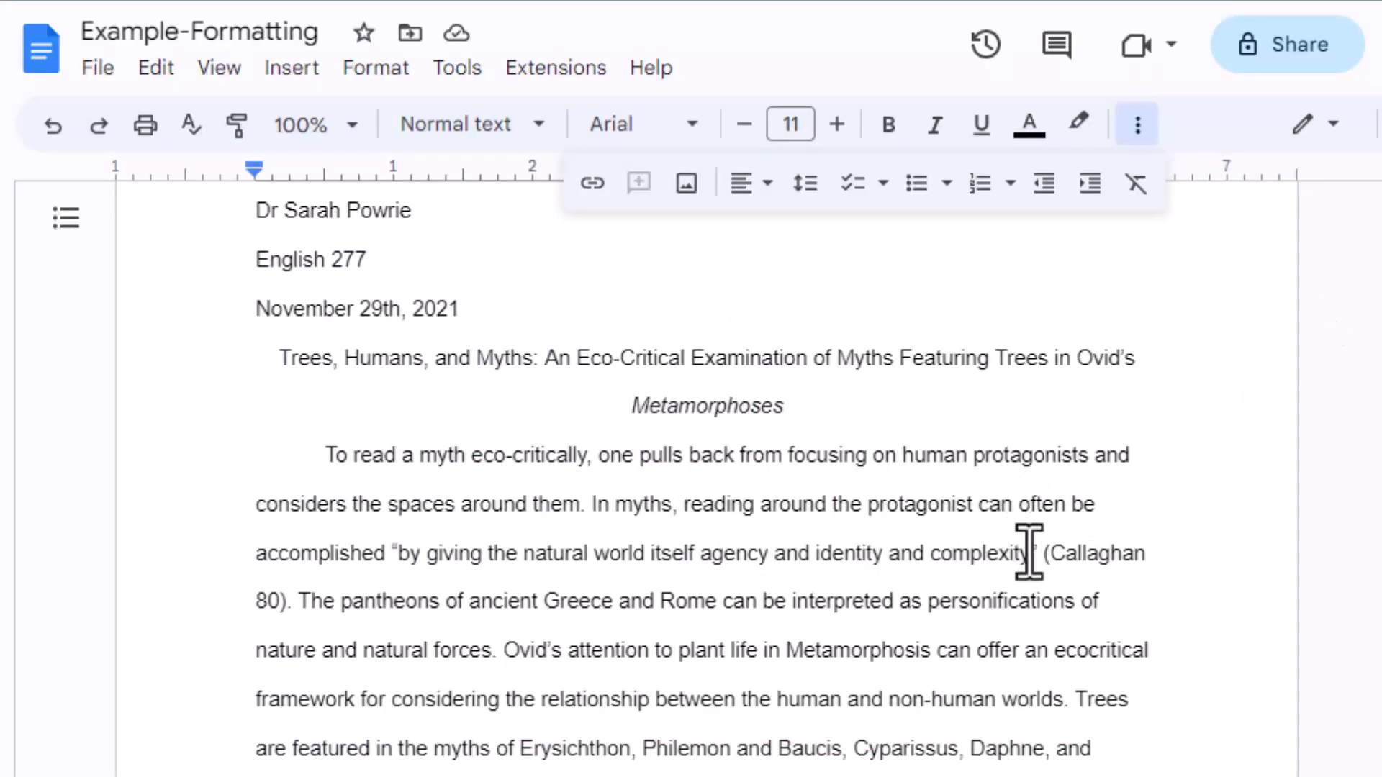
Step: Insert a footnote after the quotation ending in "complexity" in the first paragraph, citing the author's surname and page 80
click(1036, 556)
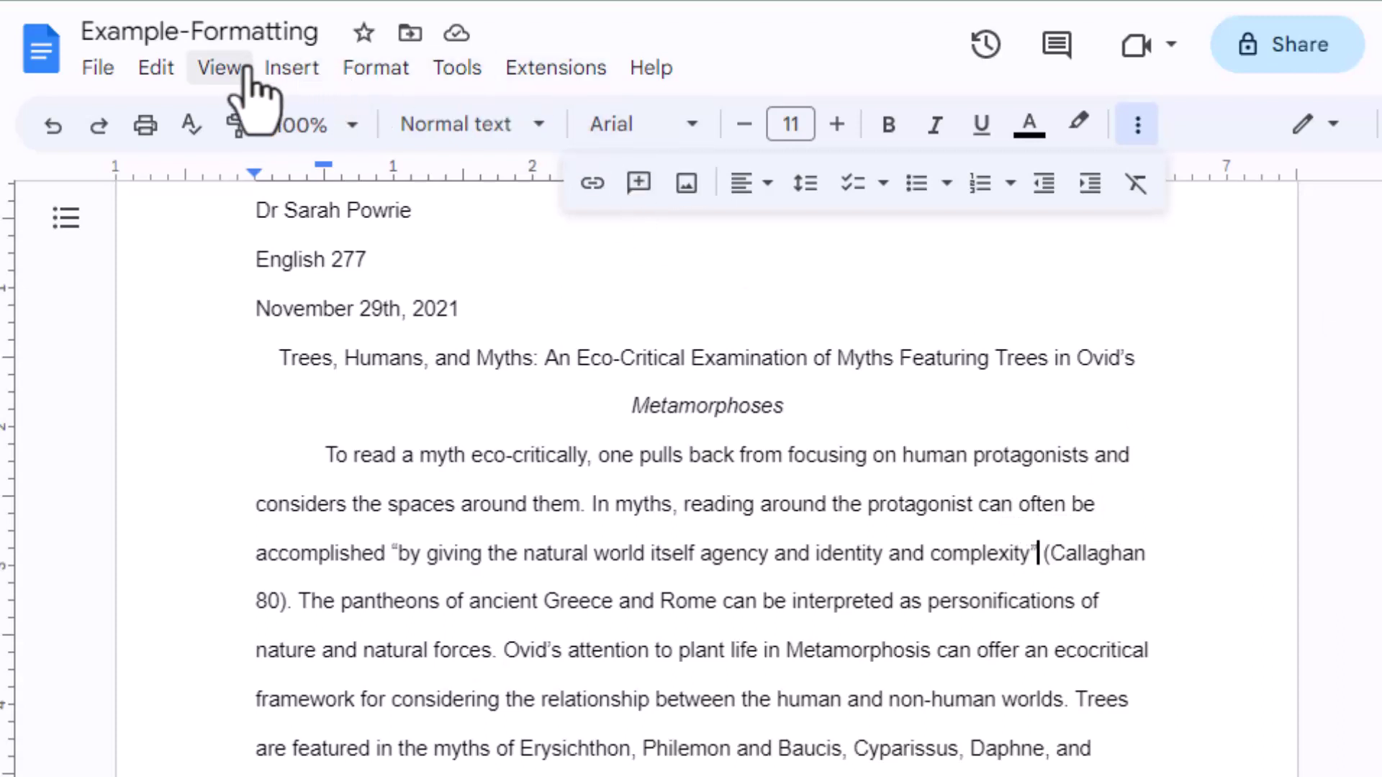
click(296, 76)
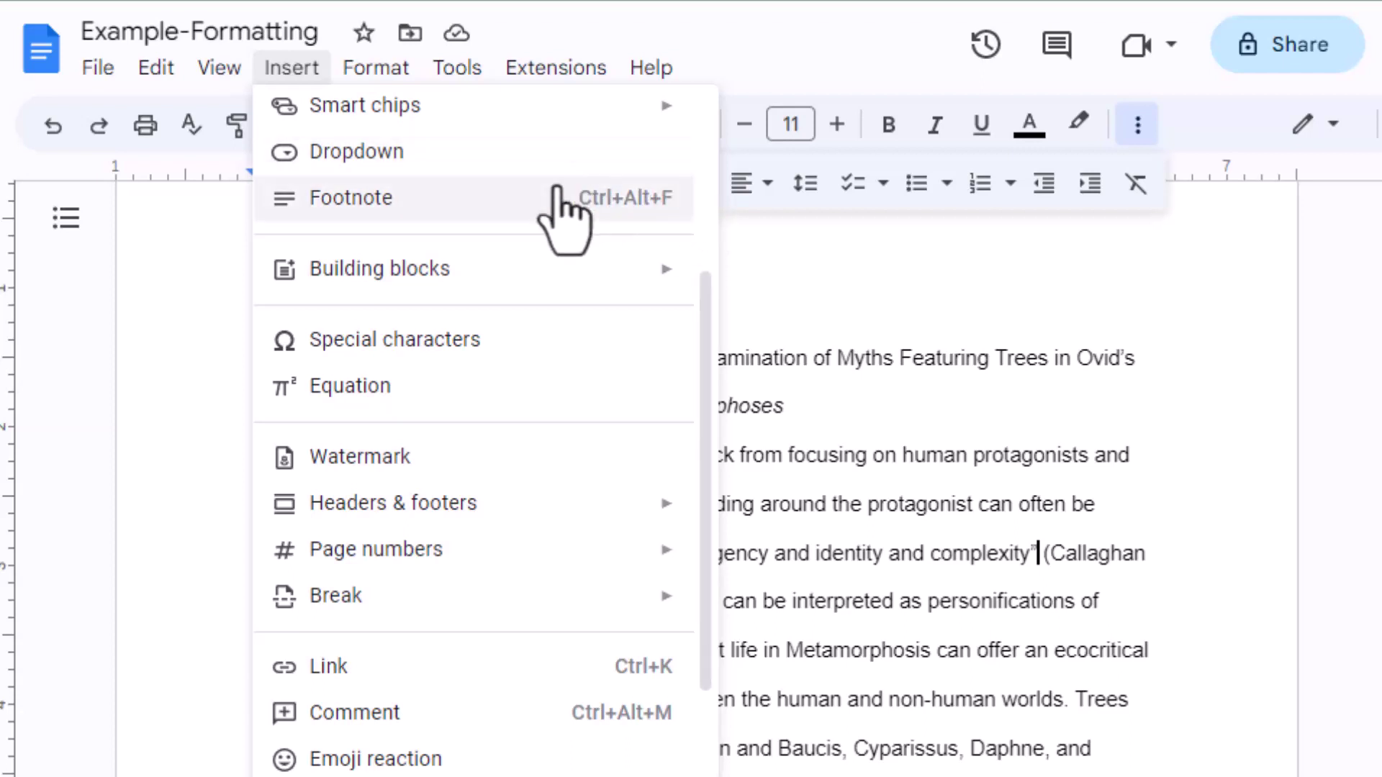
click(392, 202)
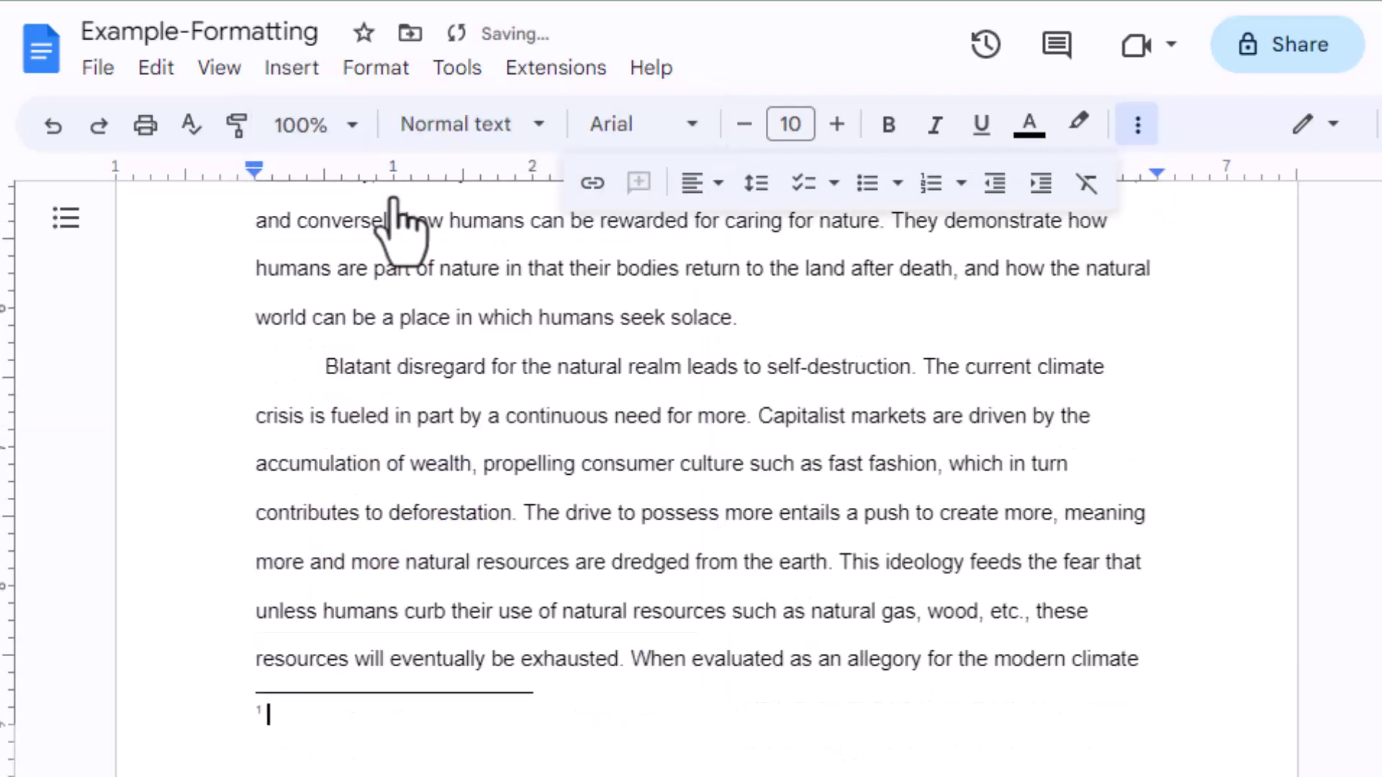
text(Callighan)
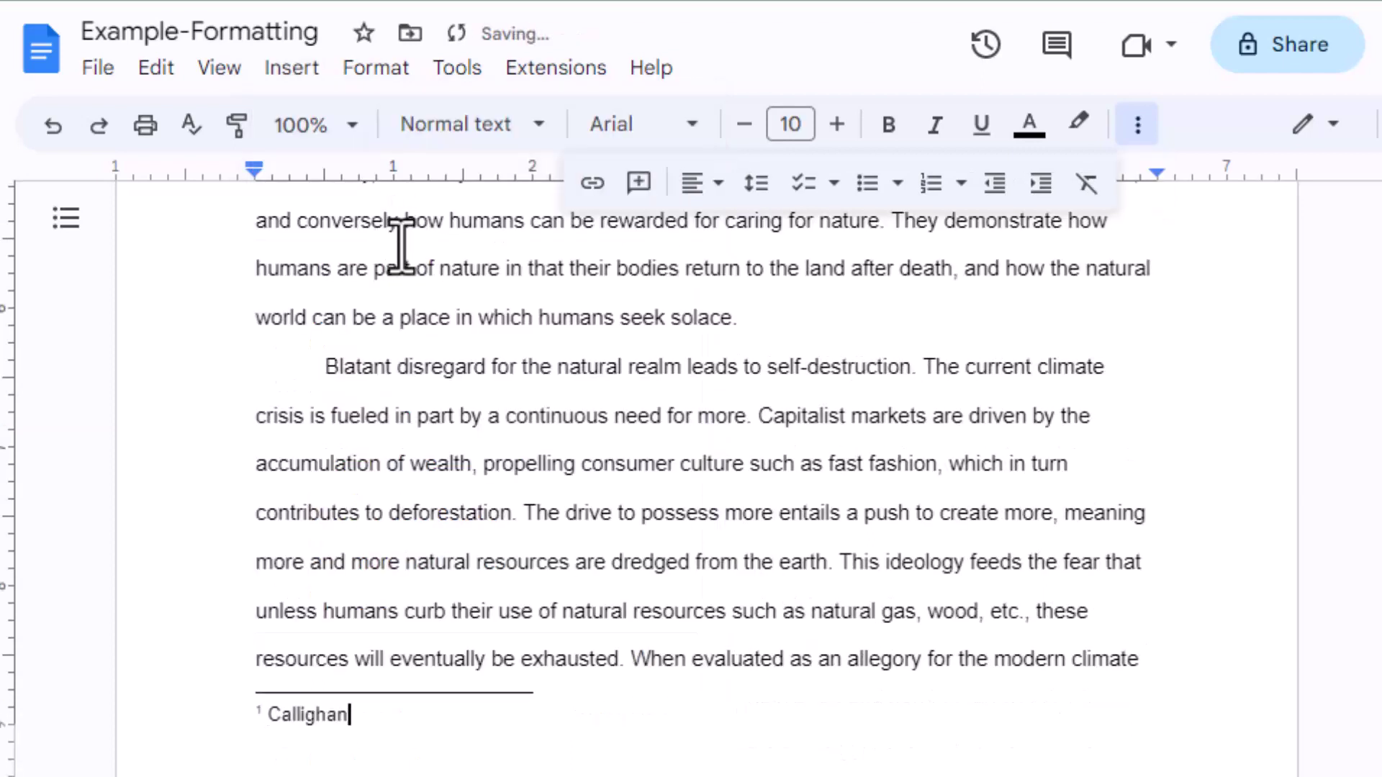
text(, 80)
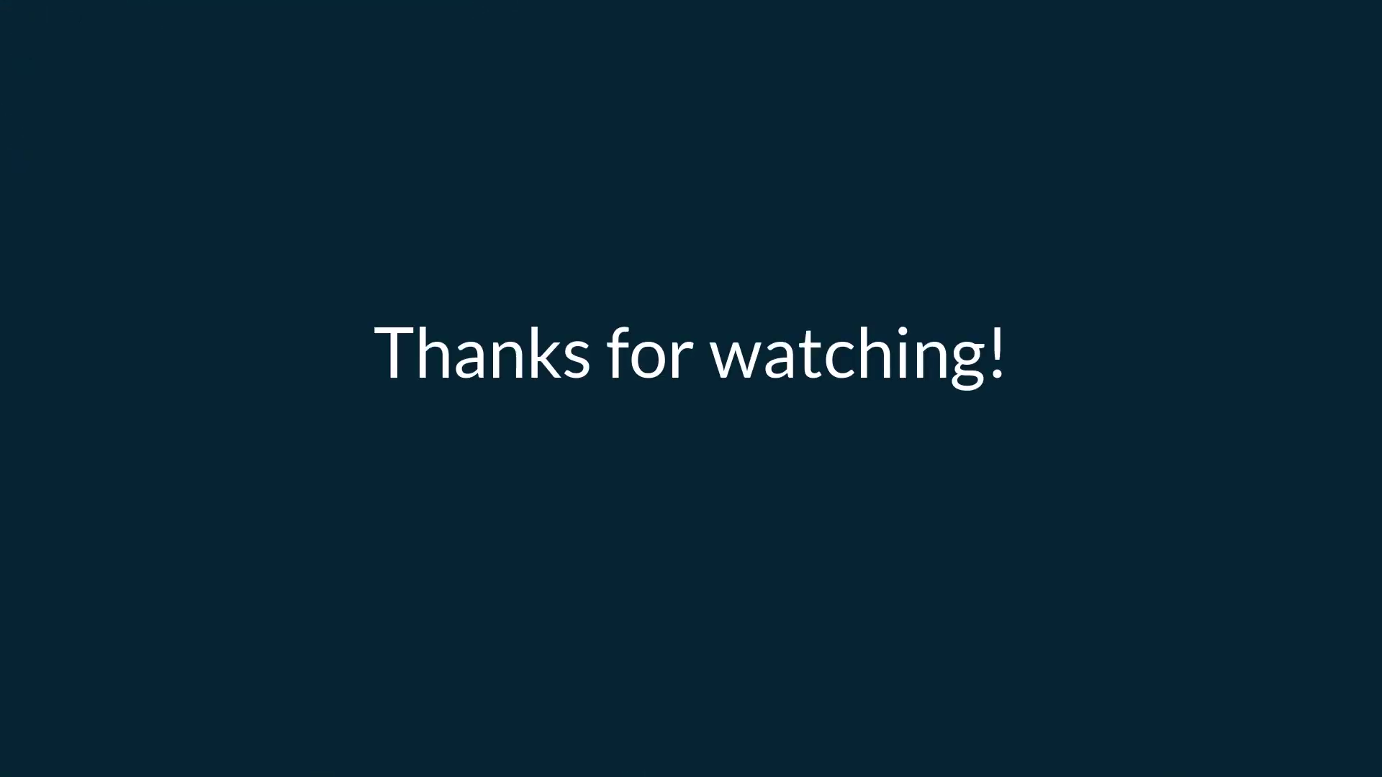